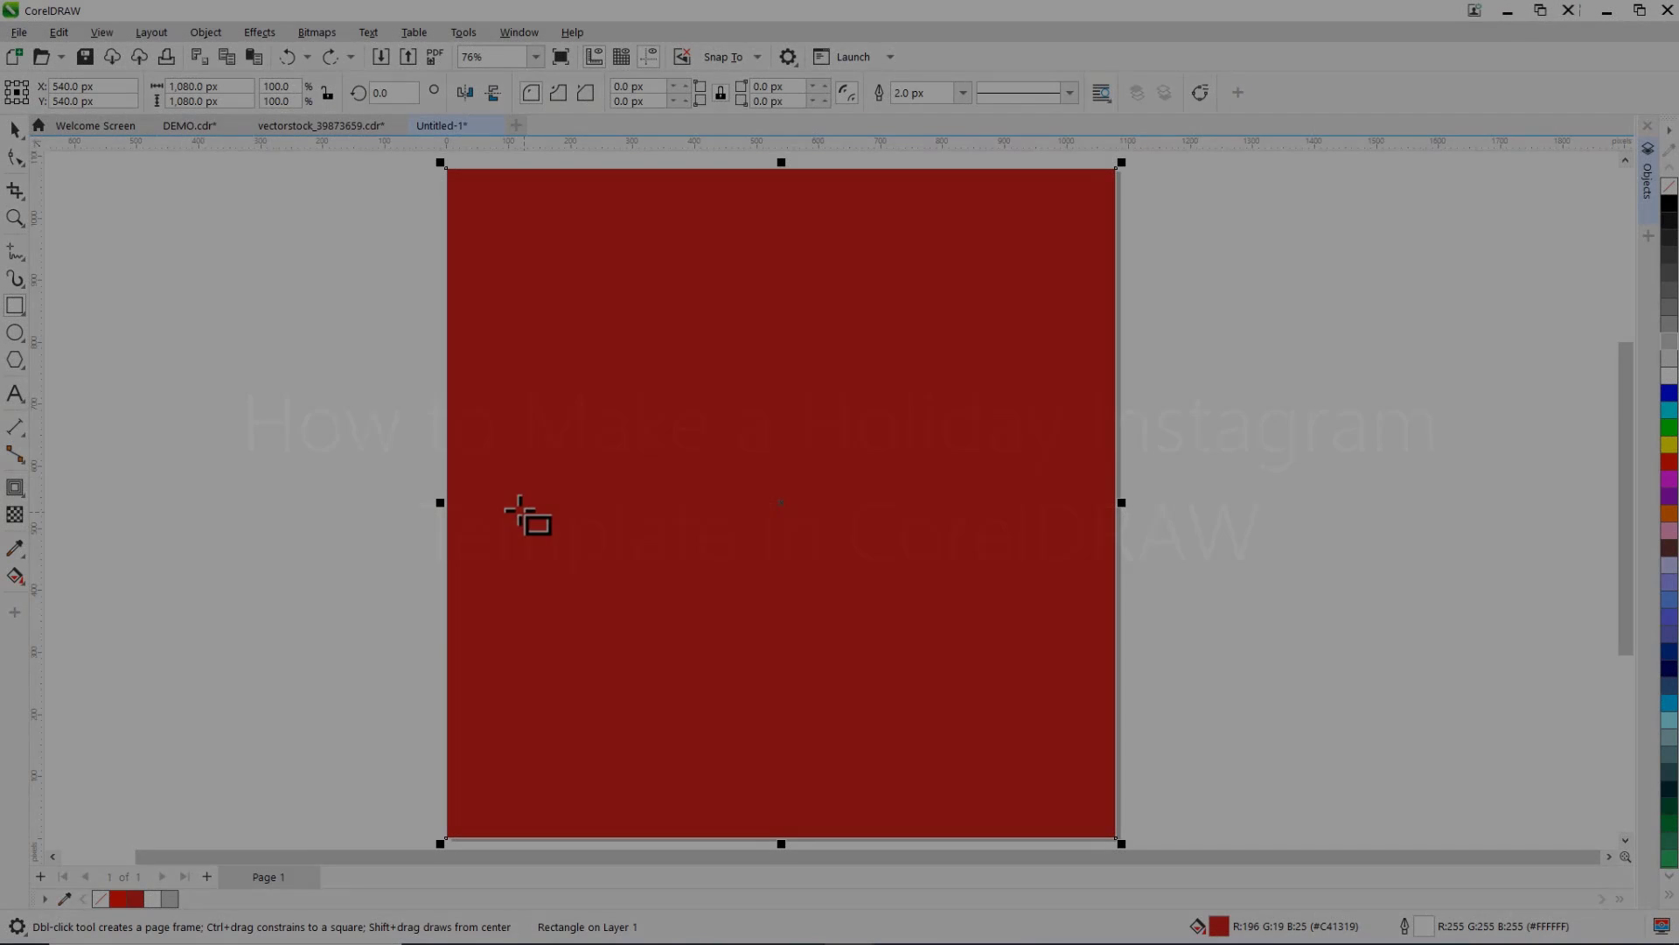
Draw a square on the page and a heart shape at the page's top right
drag(507, 512, 785, 790)
click(14, 360)
click(69, 429)
drag(833, 215, 1077, 462)
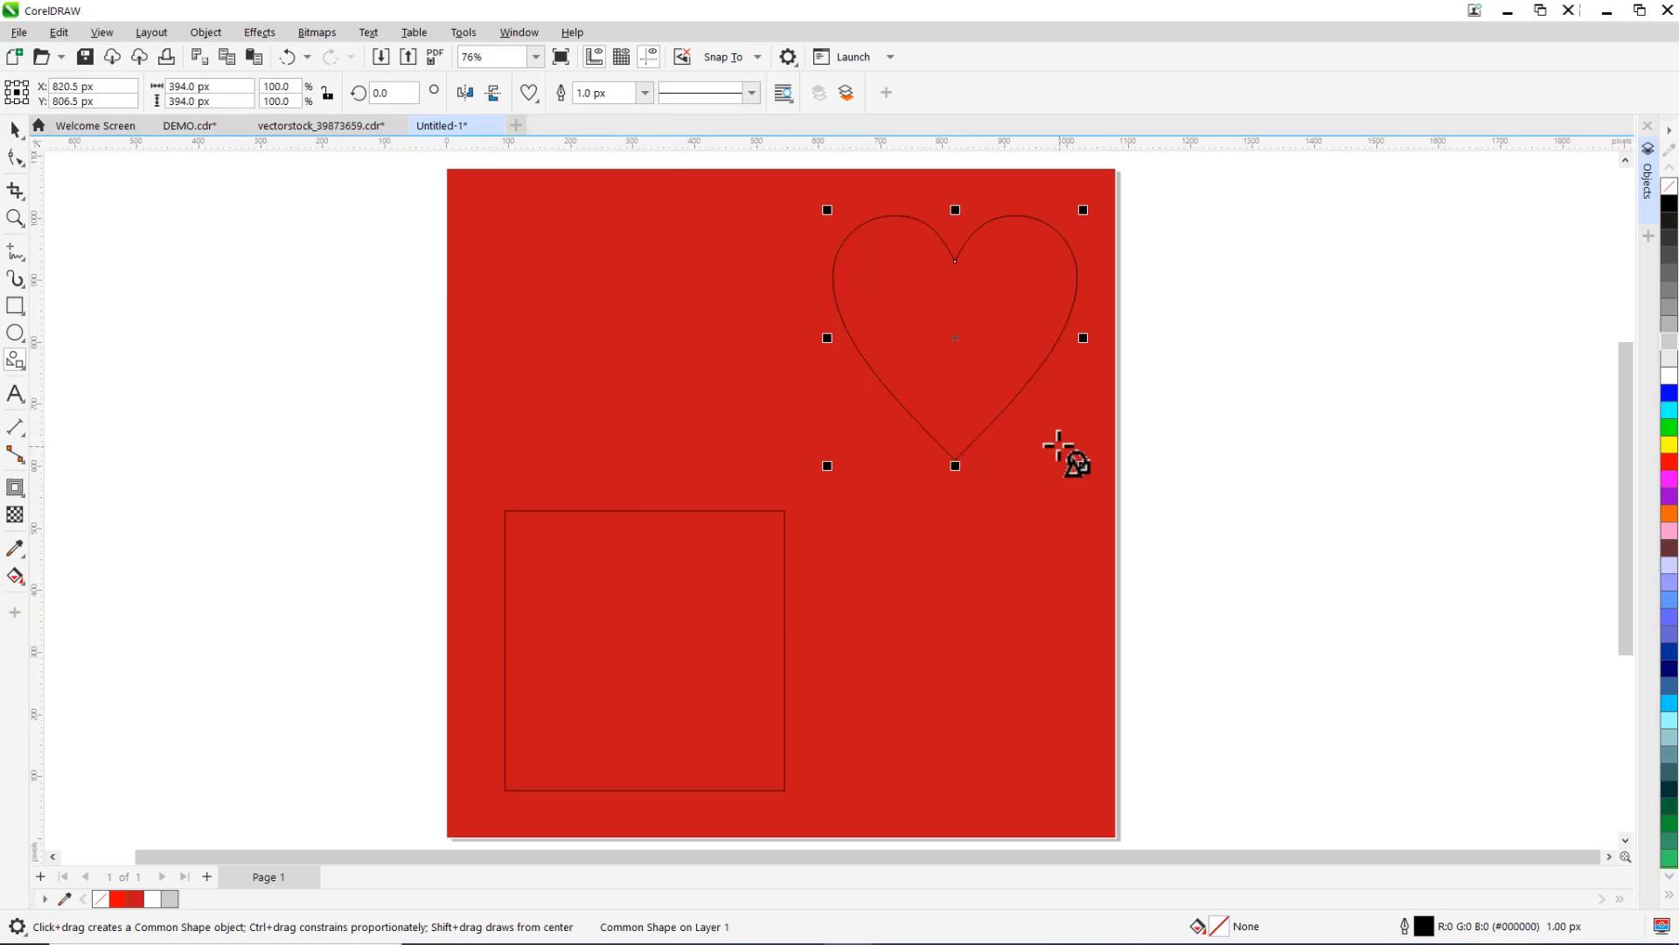
Turn both the square and the heart into empty PowerClip frames
click(757, 556)
click(206, 32)
mouse_move(244, 102)
click(516, 204)
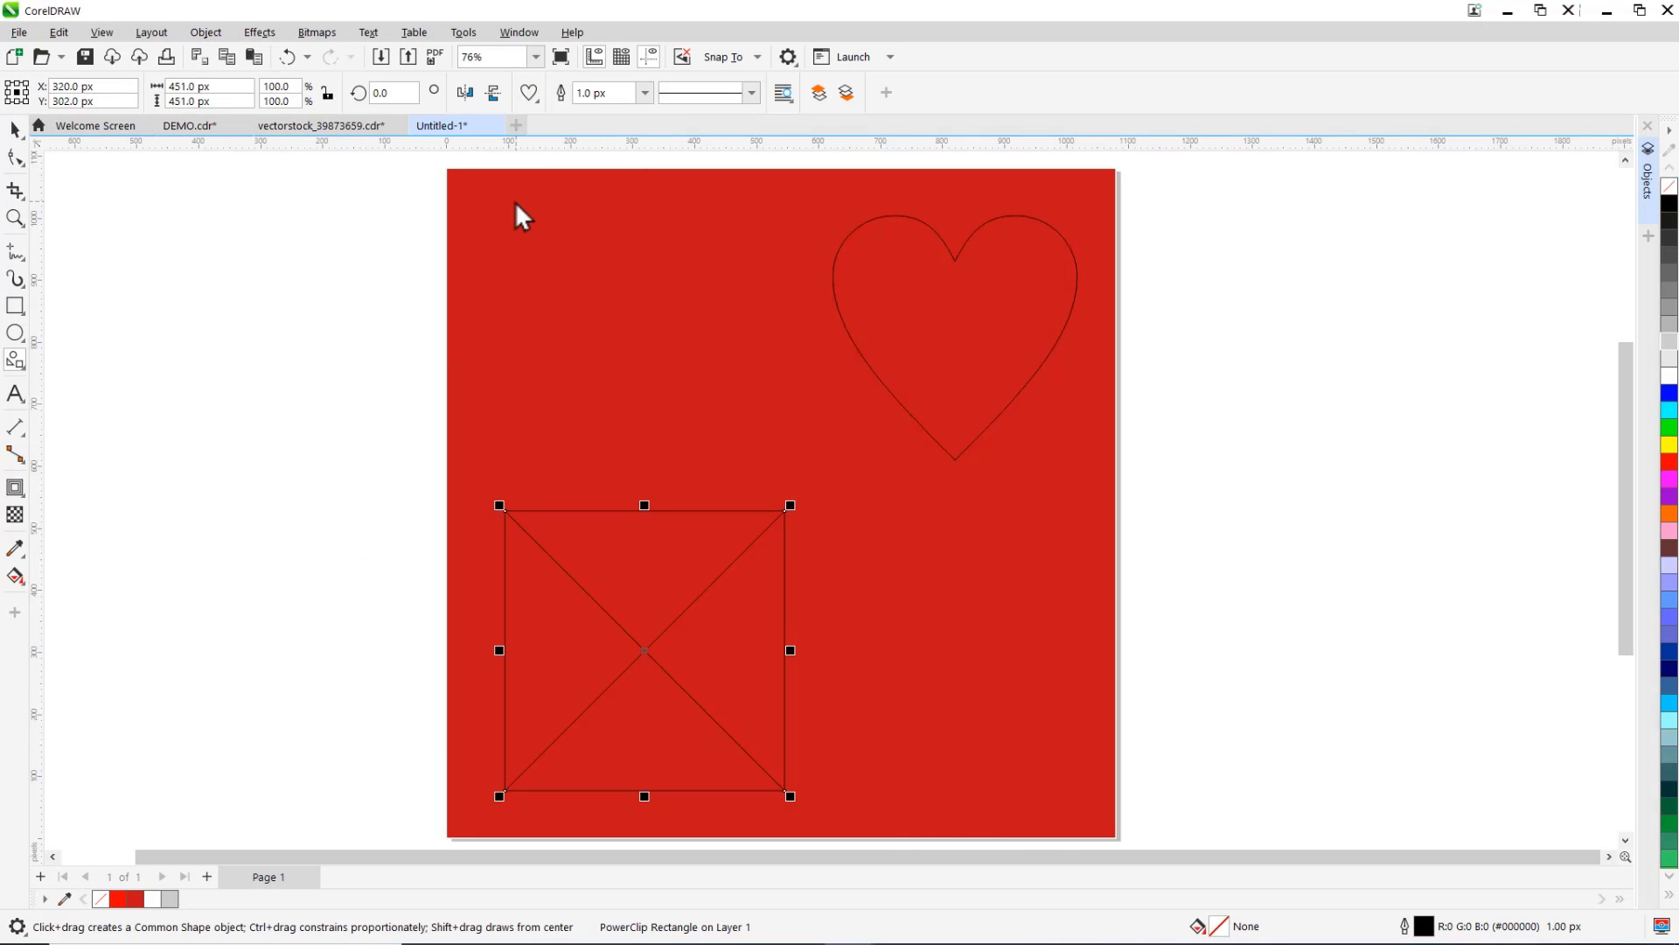
right_click(892, 330)
click(1164, 569)
Import the two holiday photos and place them beside the page
click(380, 56)
drag(83, 368, 454, 515)
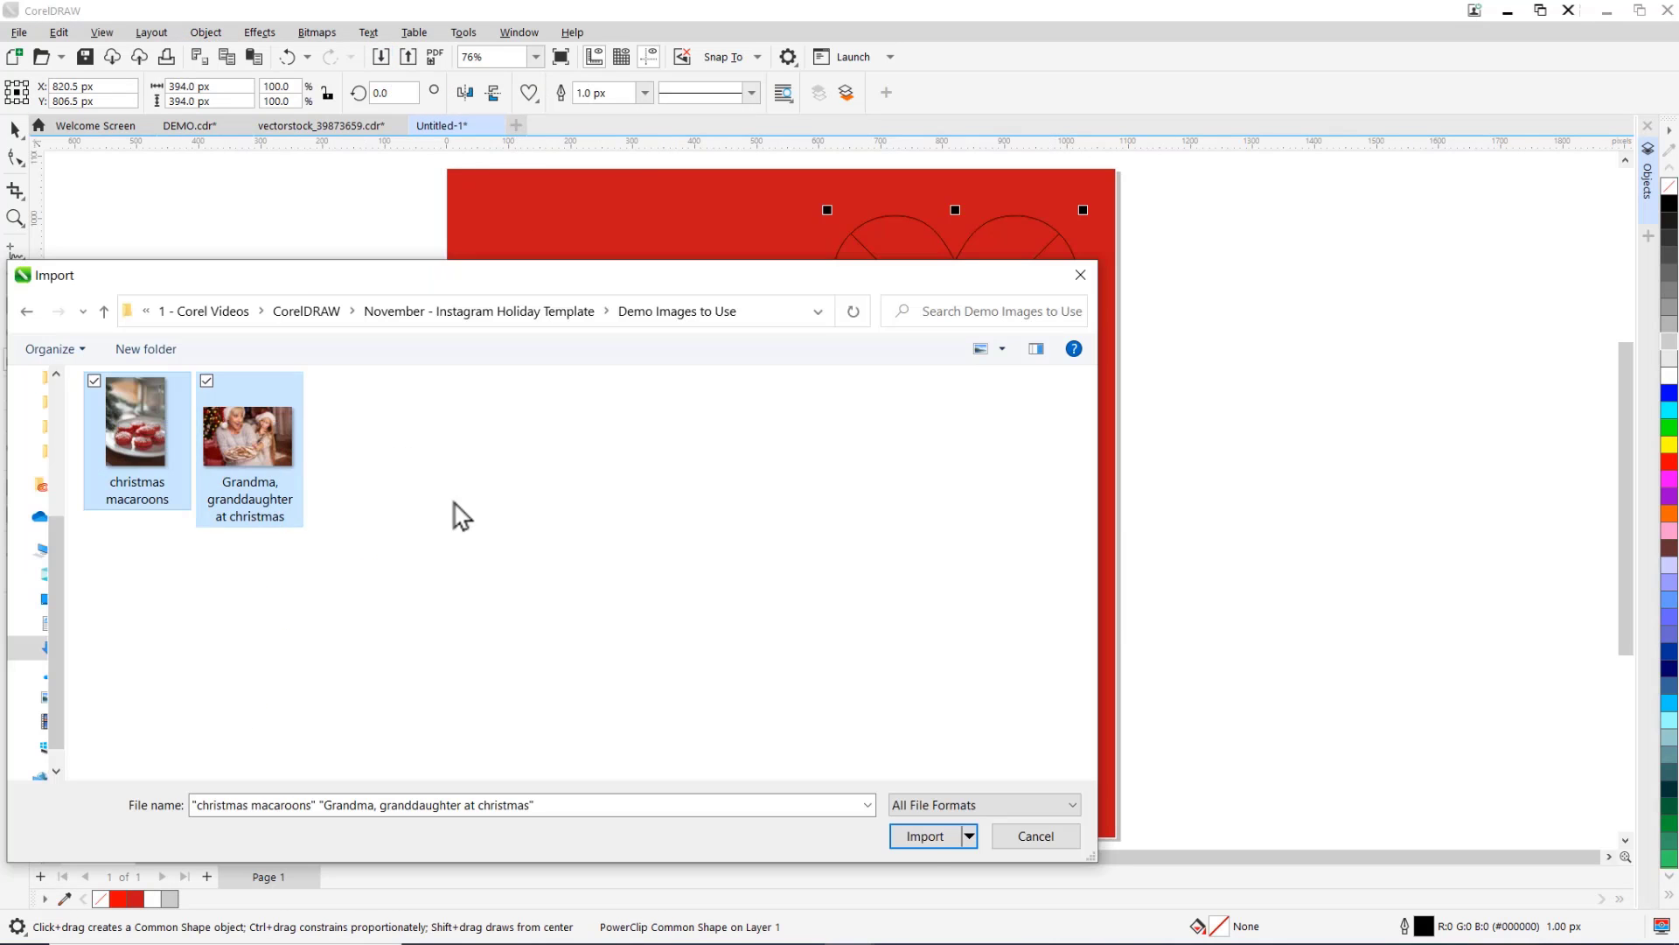
click(920, 834)
drag(102, 170, 333, 517)
drag(107, 541, 409, 743)
Drop the macaroons photo into the square frame and the family photo into the heart
click(263, 360)
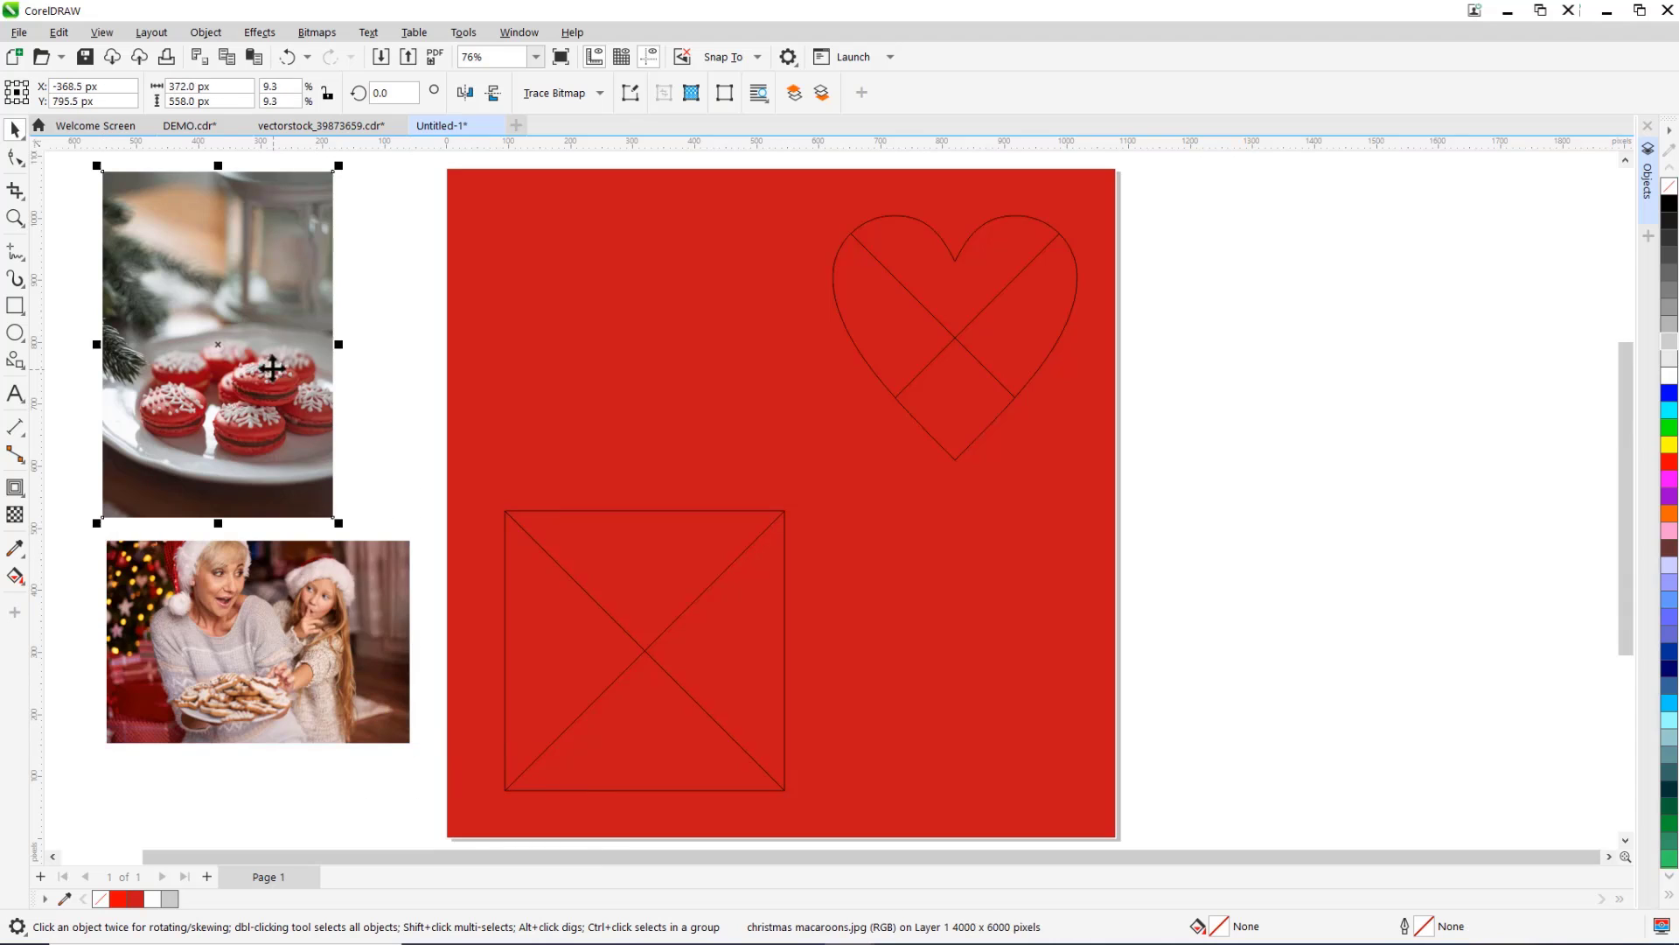
drag(262, 361, 645, 607)
click(140, 173)
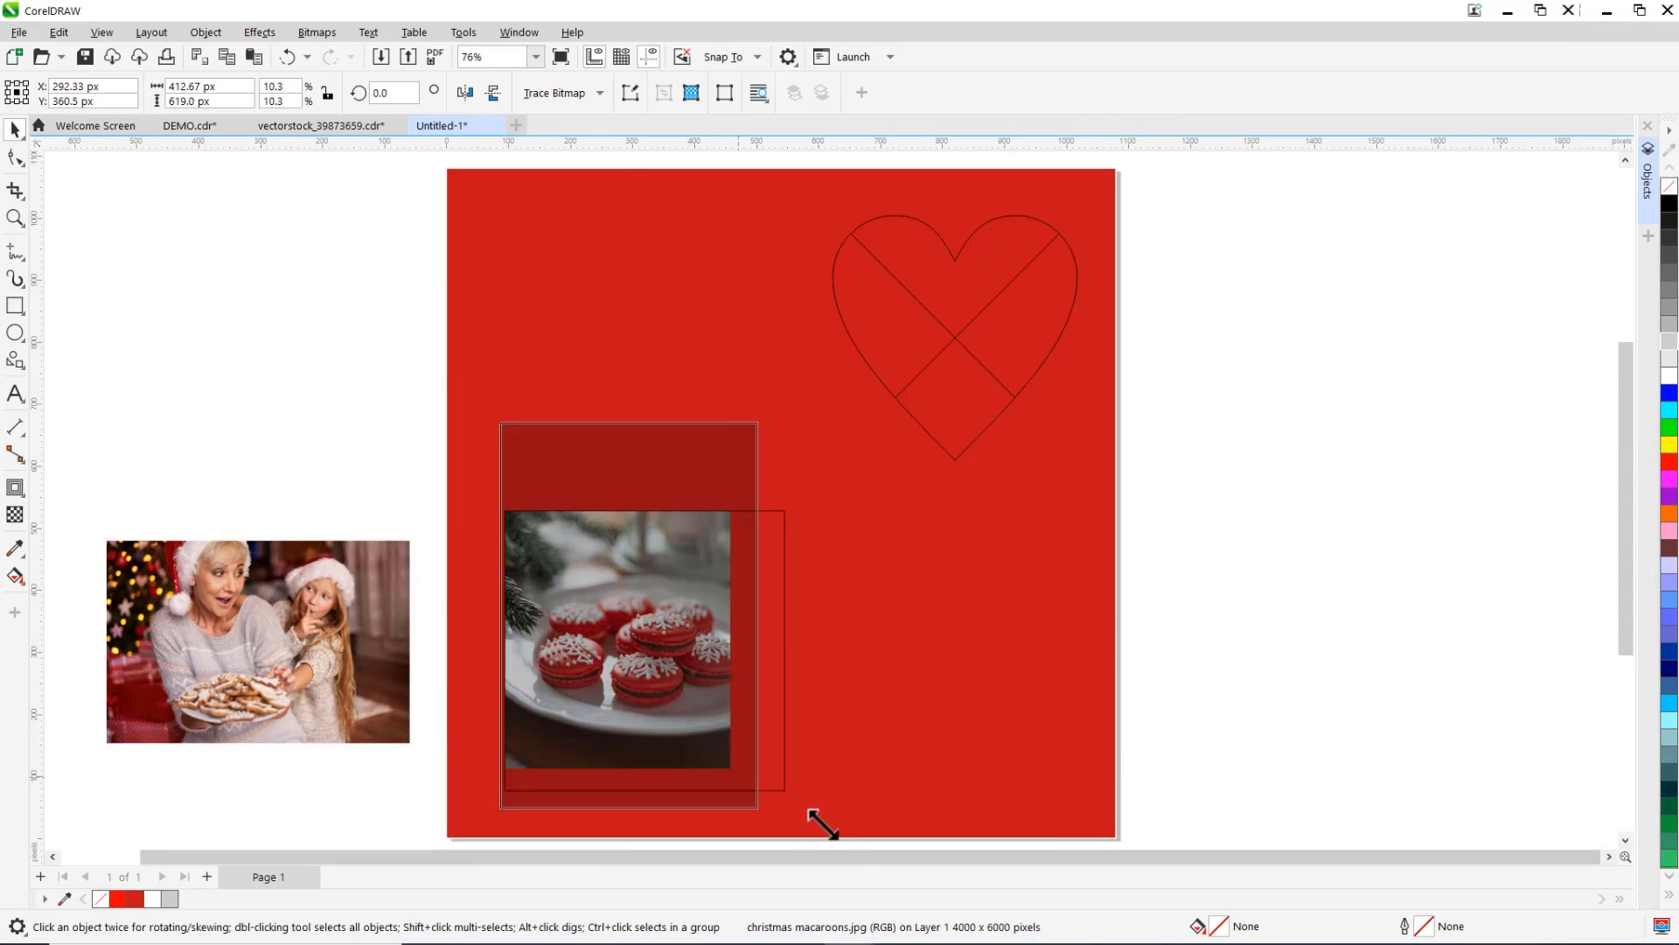
scroll(713, 623, down, 2)
drag(258, 557, 919, 289)
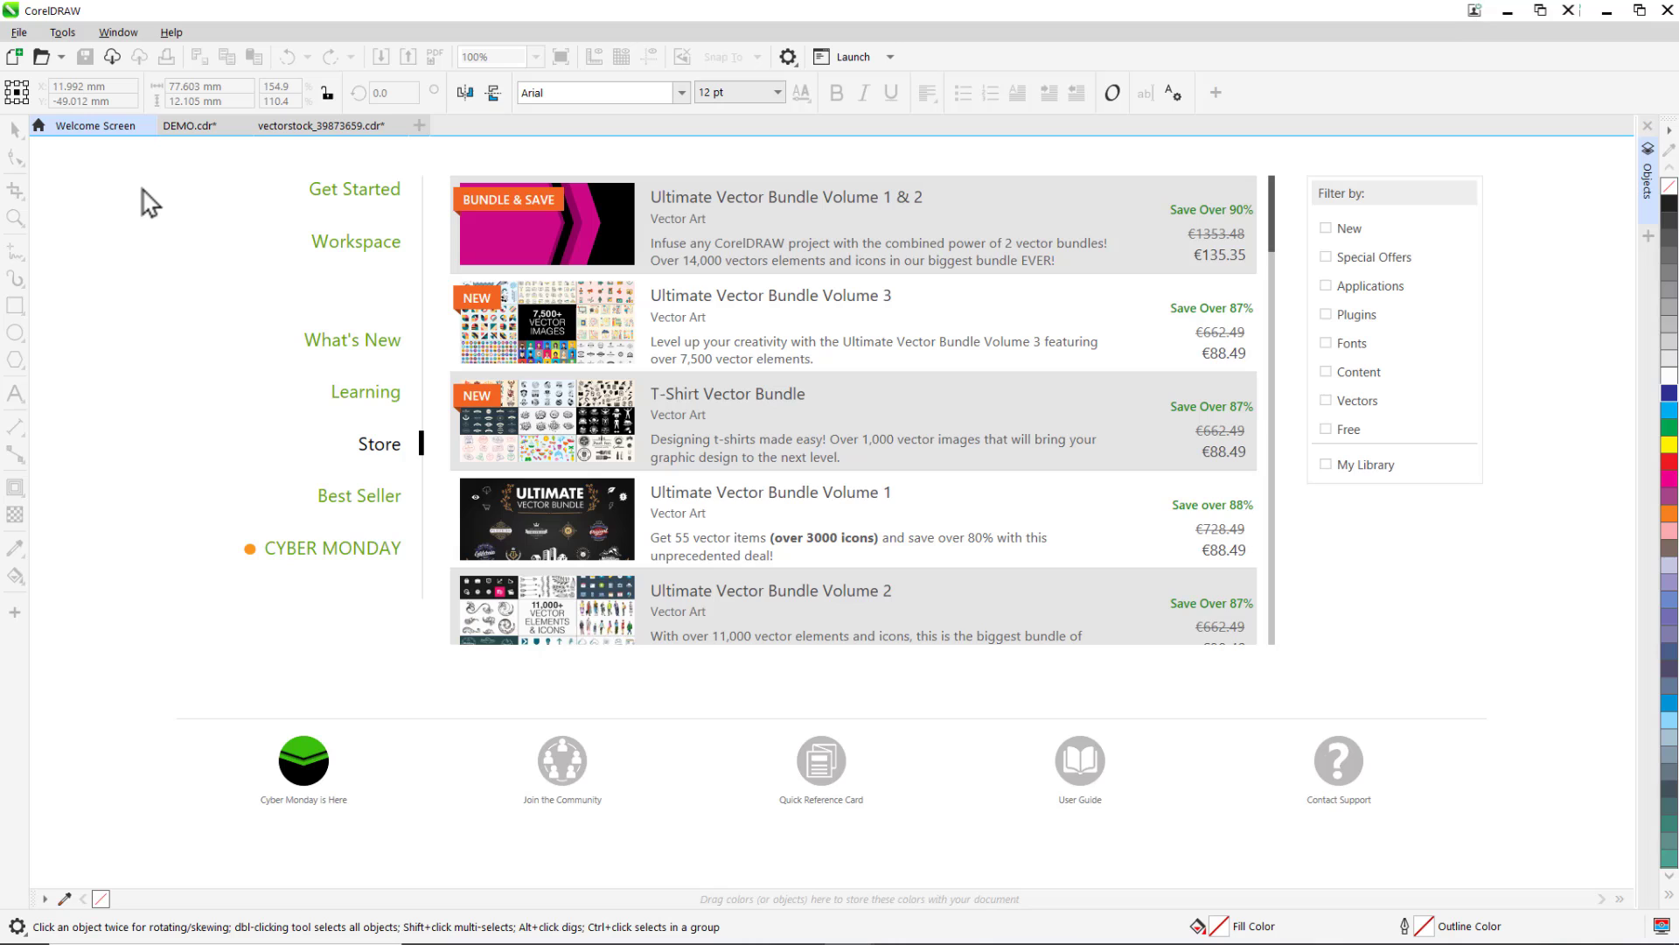
Start a new custom-size document at 96 dpi resolution, measured in pixels
click(18, 32)
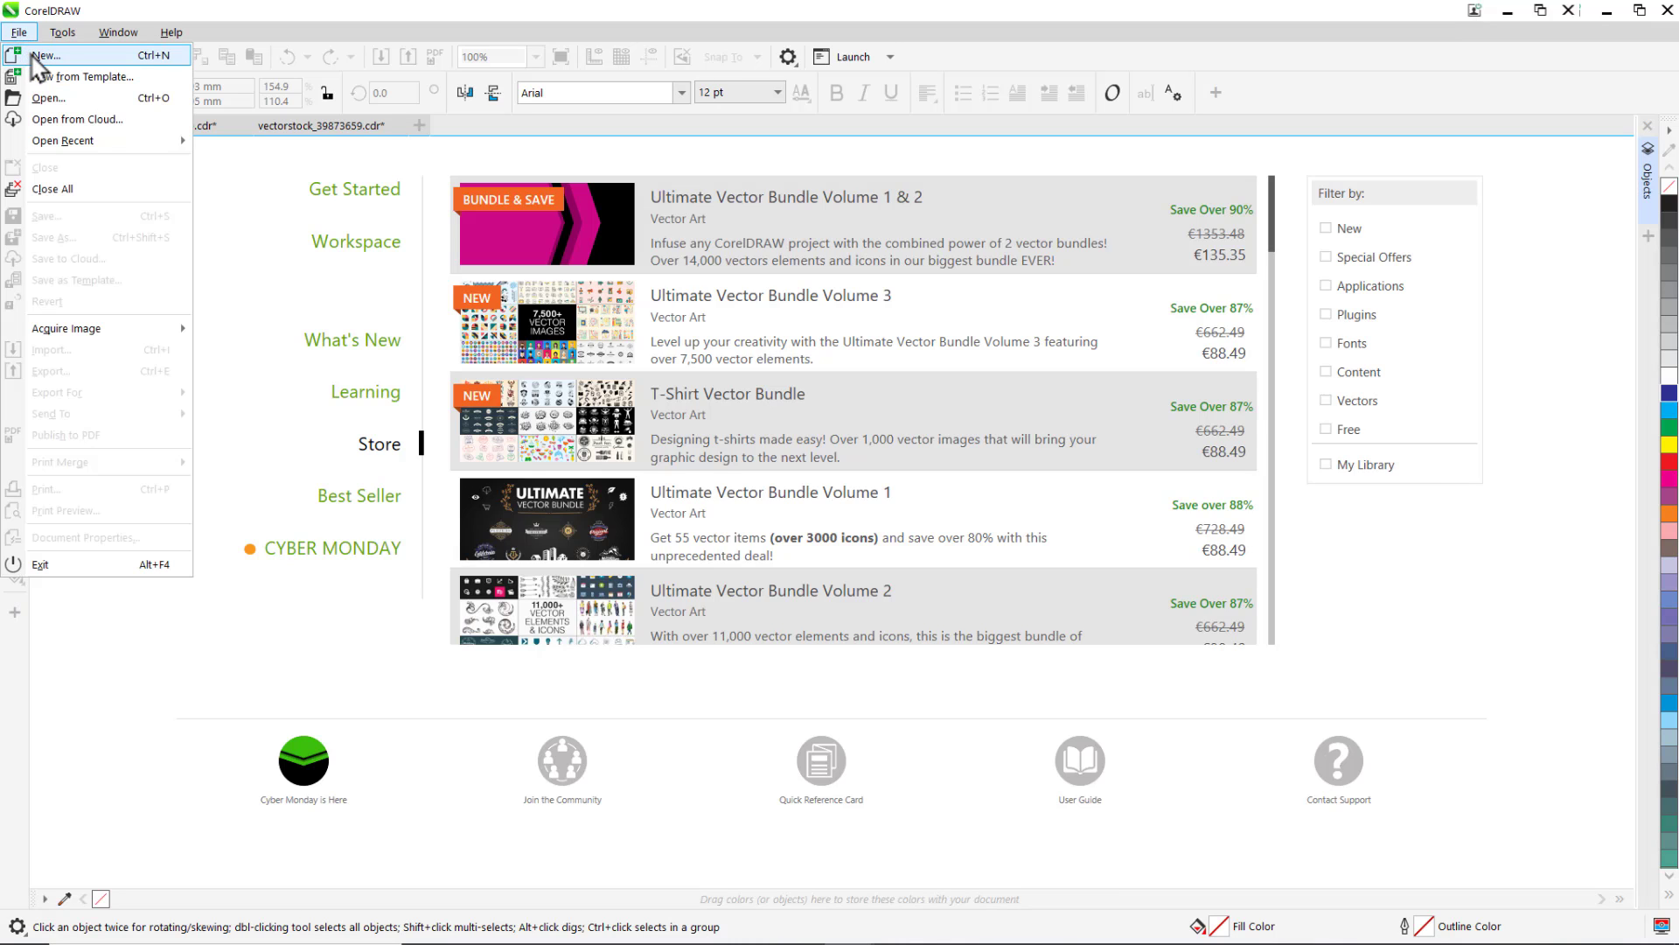
click(46, 55)
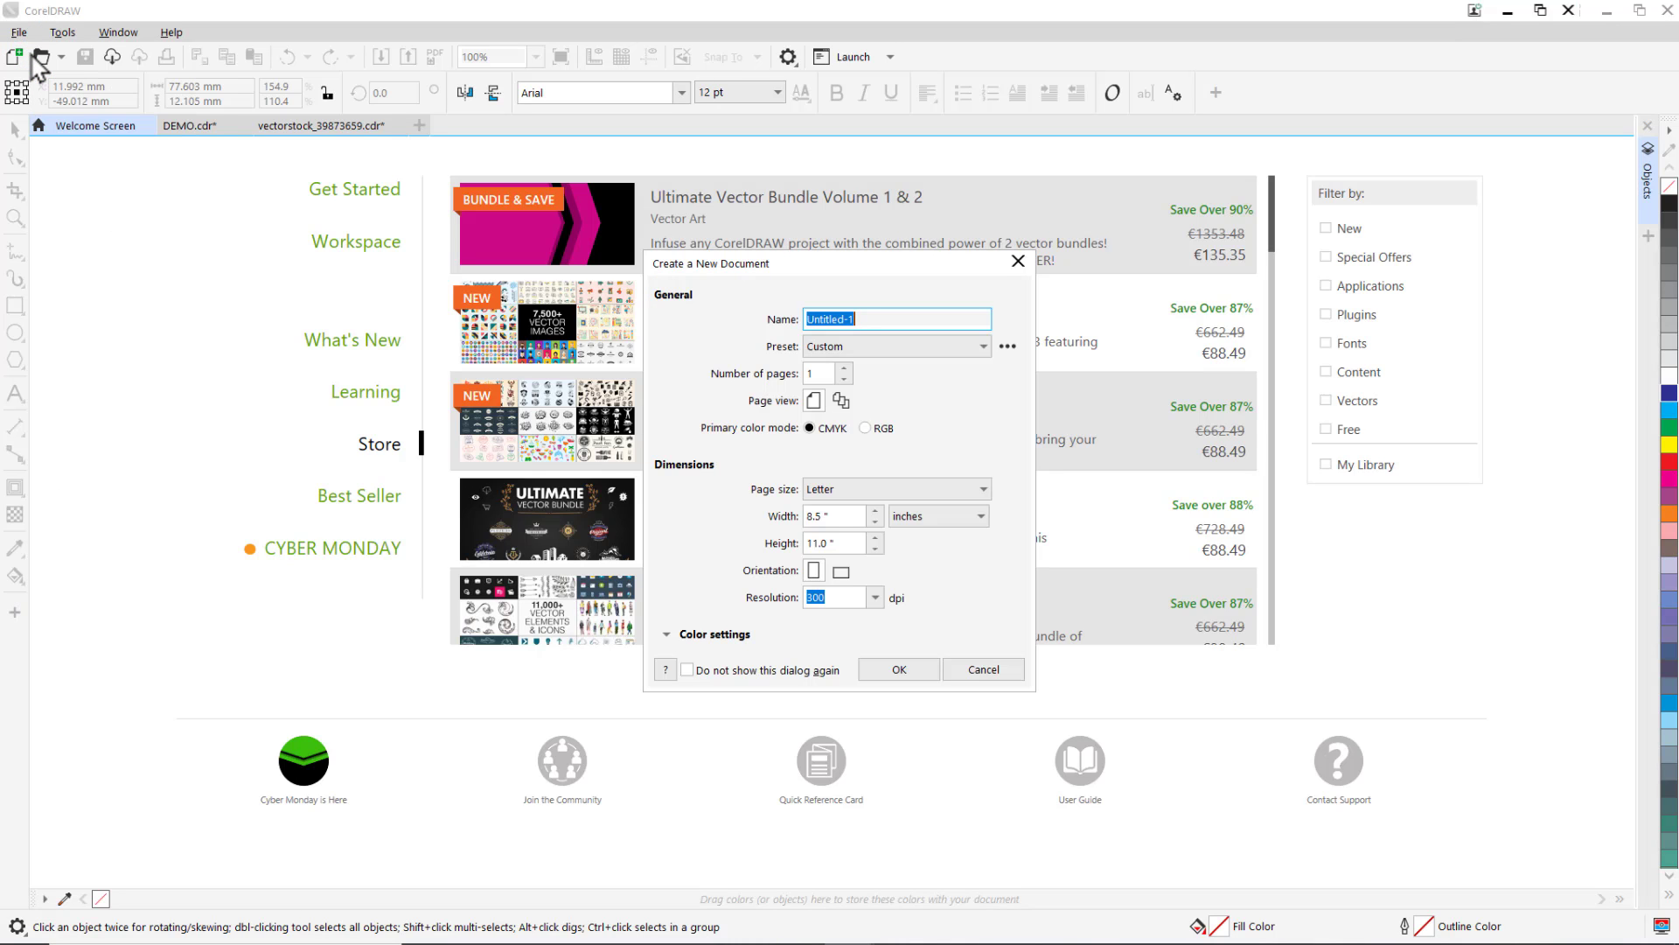
click(879, 495)
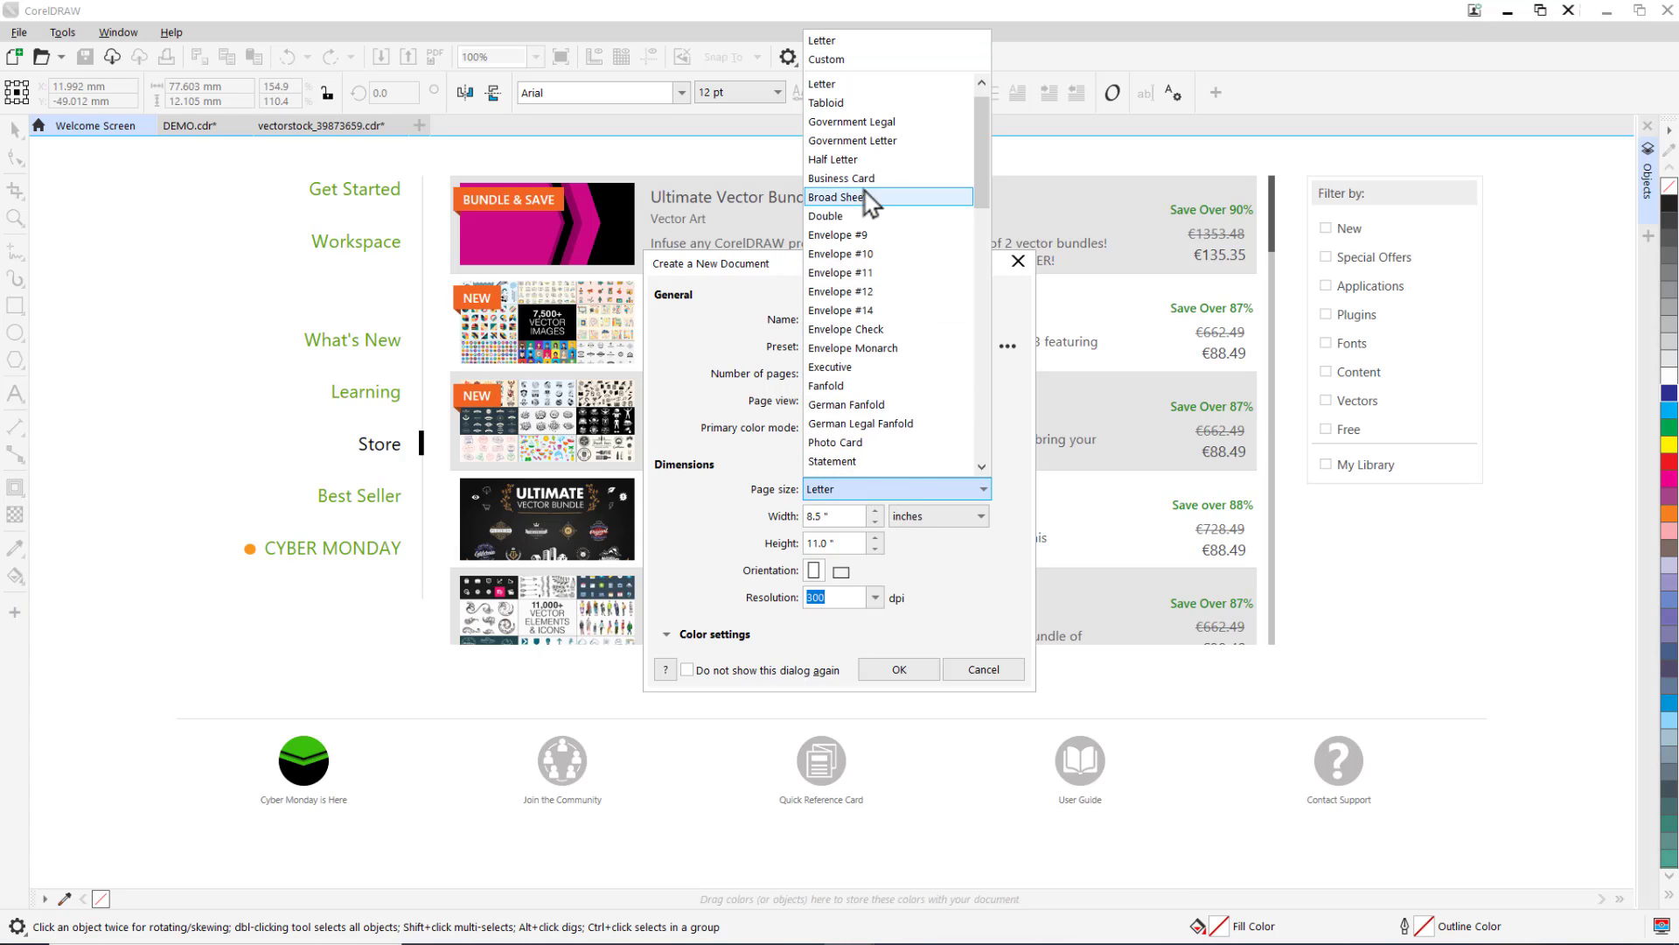
click(874, 59)
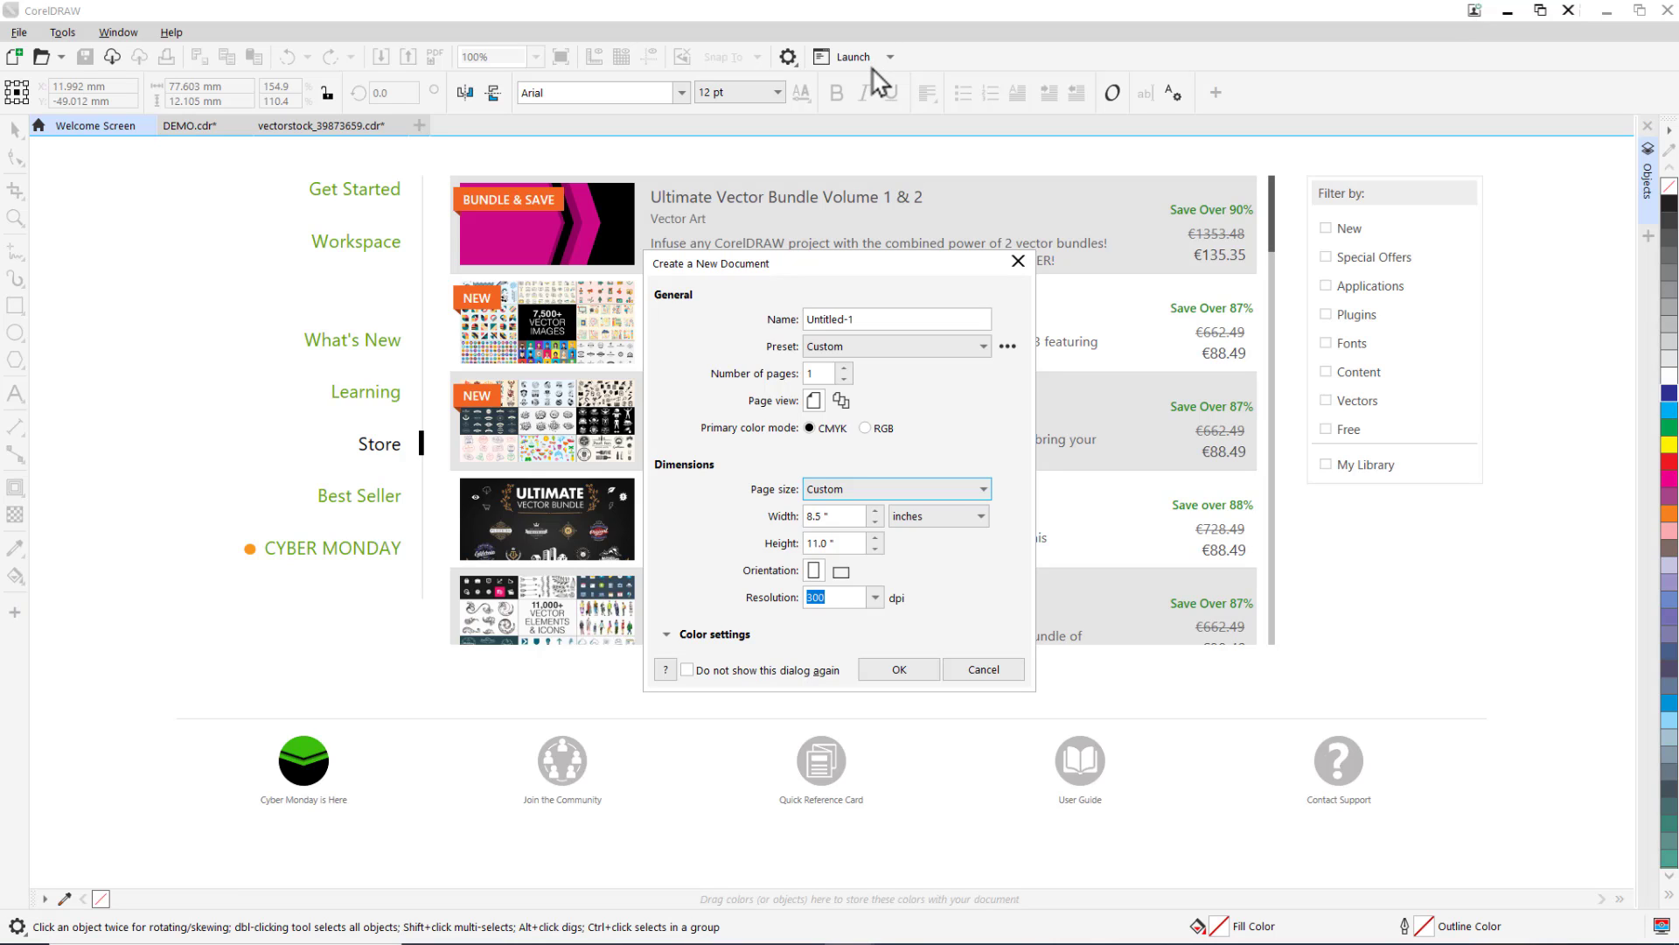
click(832, 595)
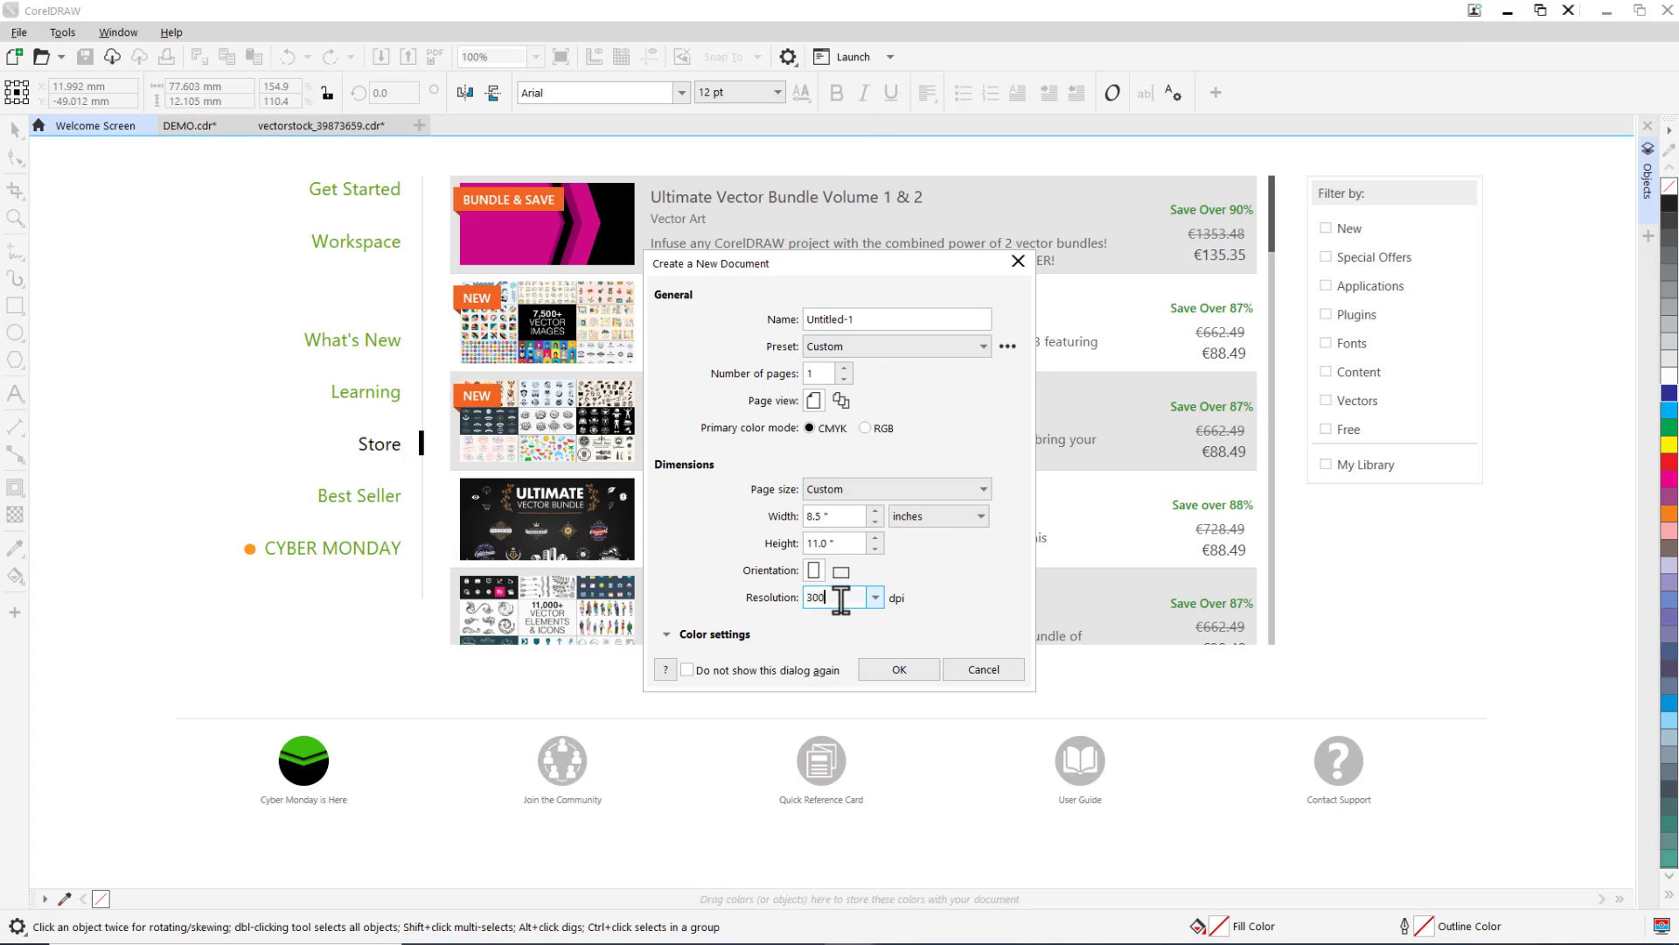
drag(832, 594, 798, 617)
text(96)
click(963, 516)
click(930, 607)
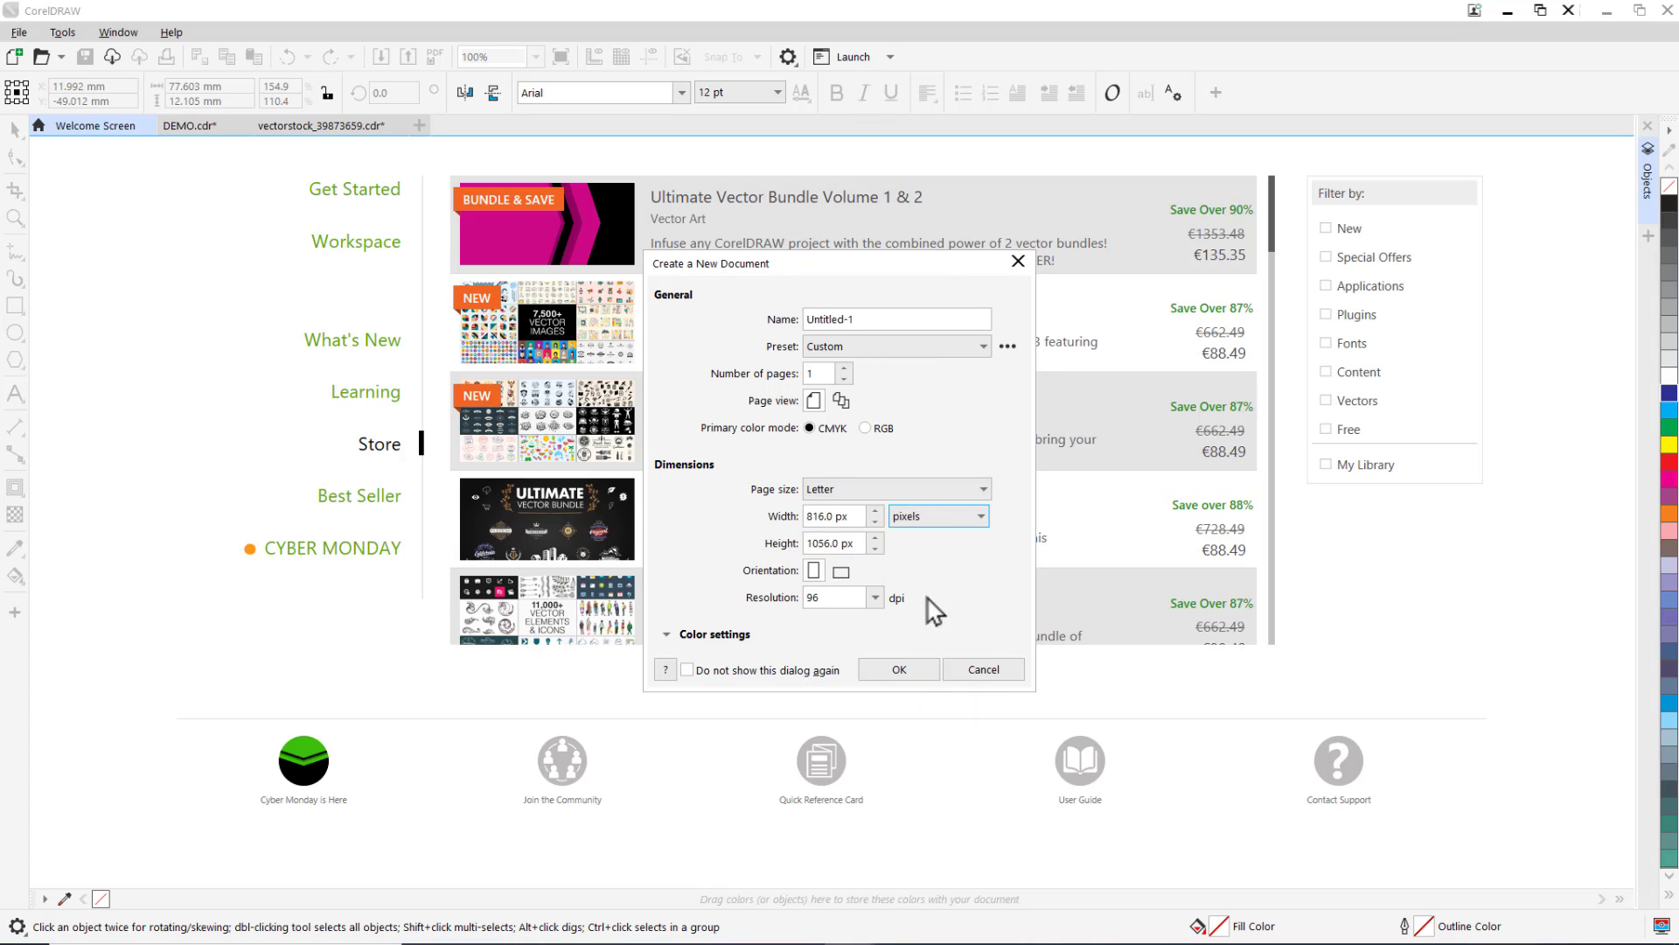
Set the page to 1080 × 1080 px in RGB colour mode
drag(835, 516, 751, 535)
text(1080)
double_click(832, 543)
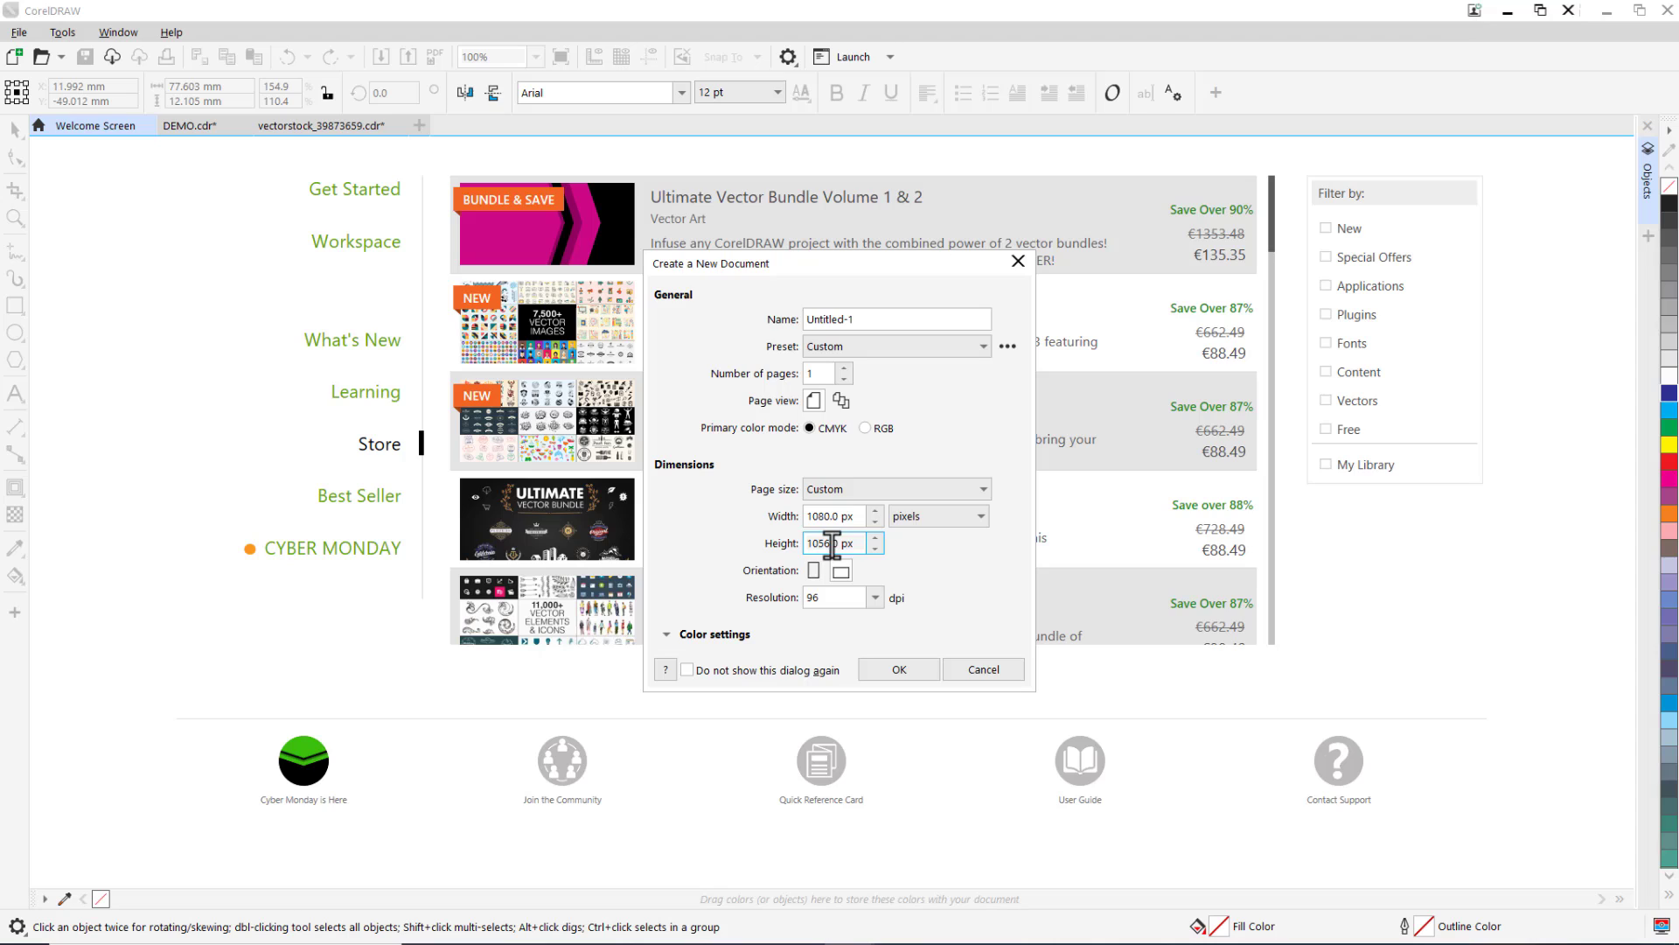
text(1080)
click(856, 543)
click(877, 429)
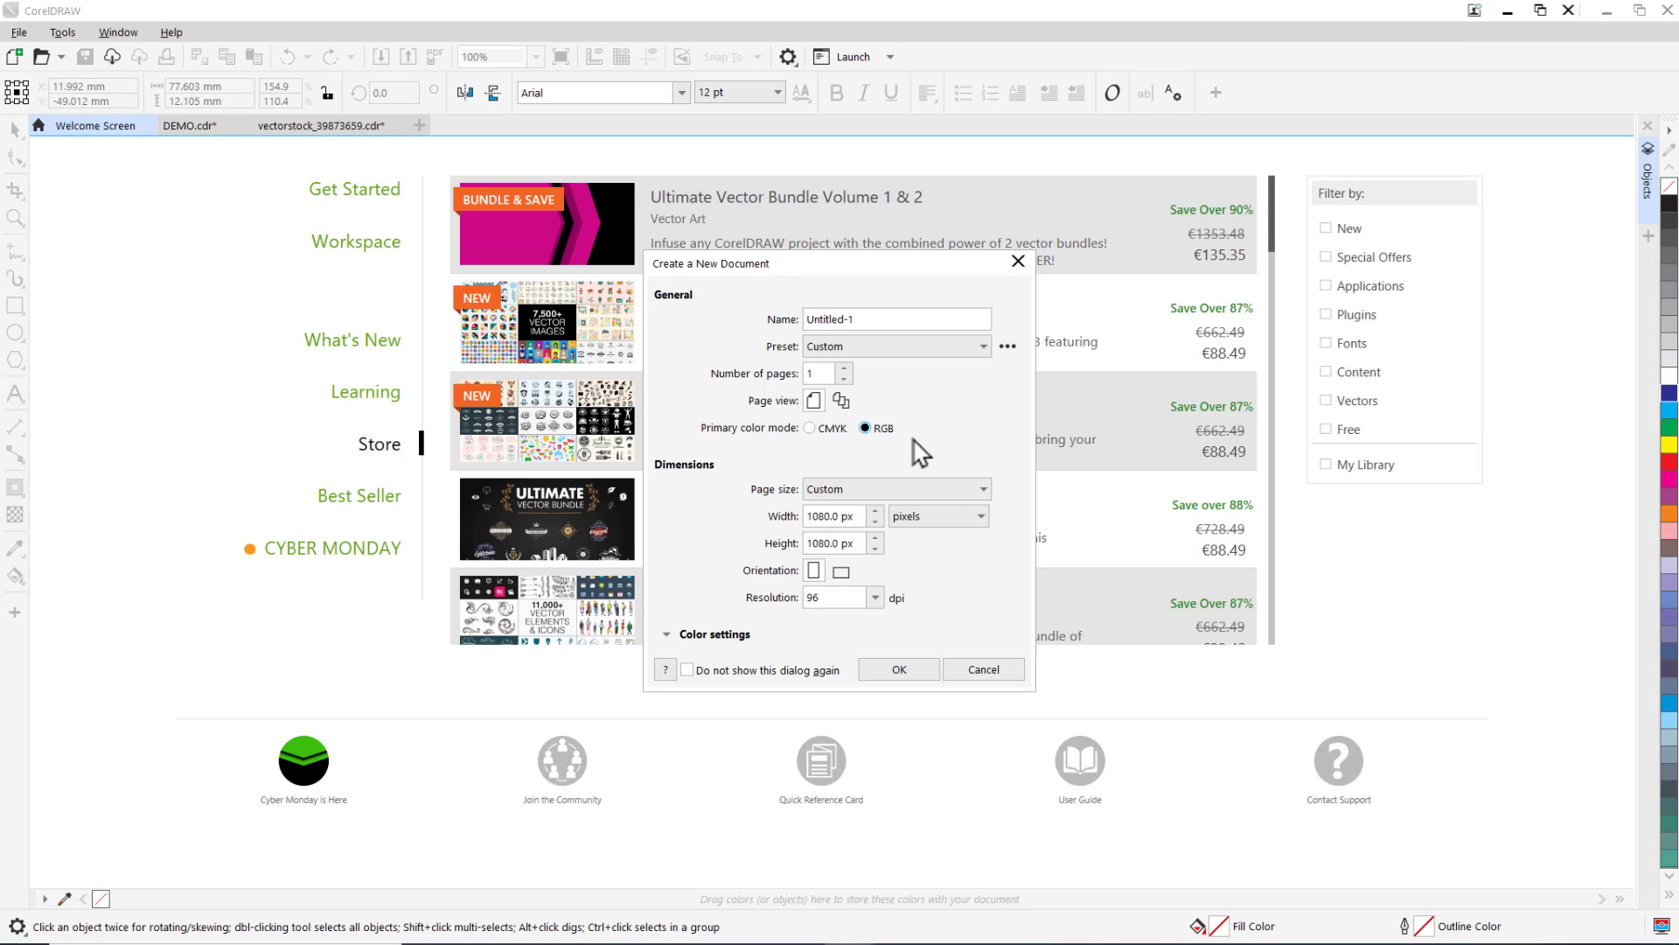
Save these settings as the preset 'Instagram Post Template' and keep it selected
click(1007, 348)
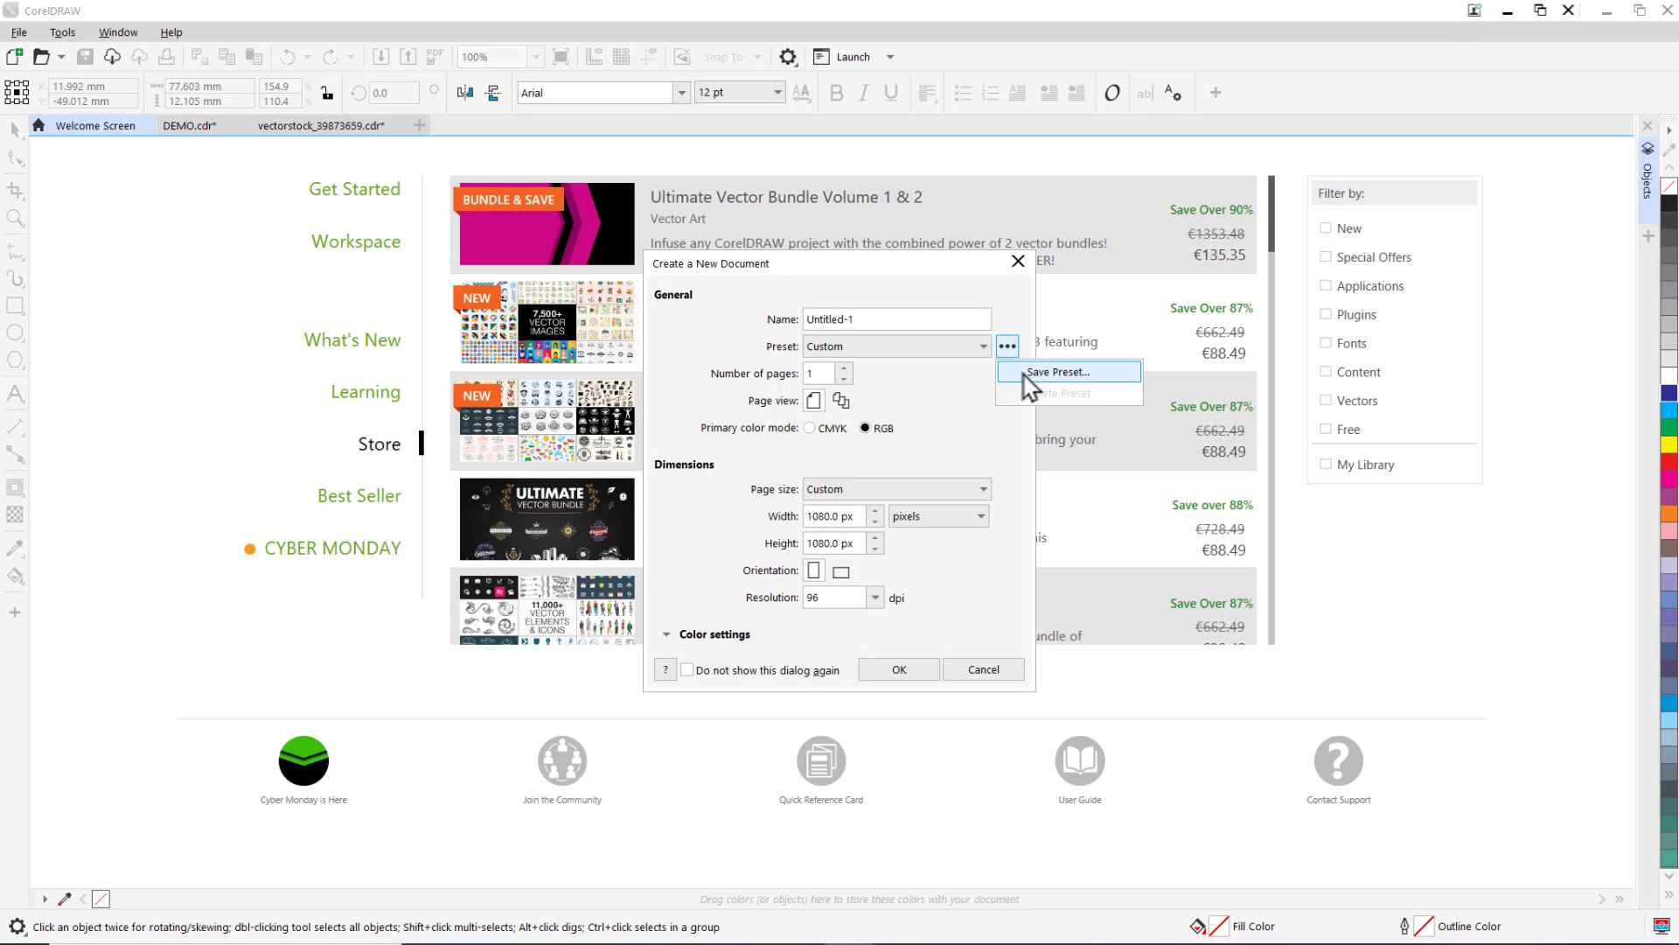
click(1018, 374)
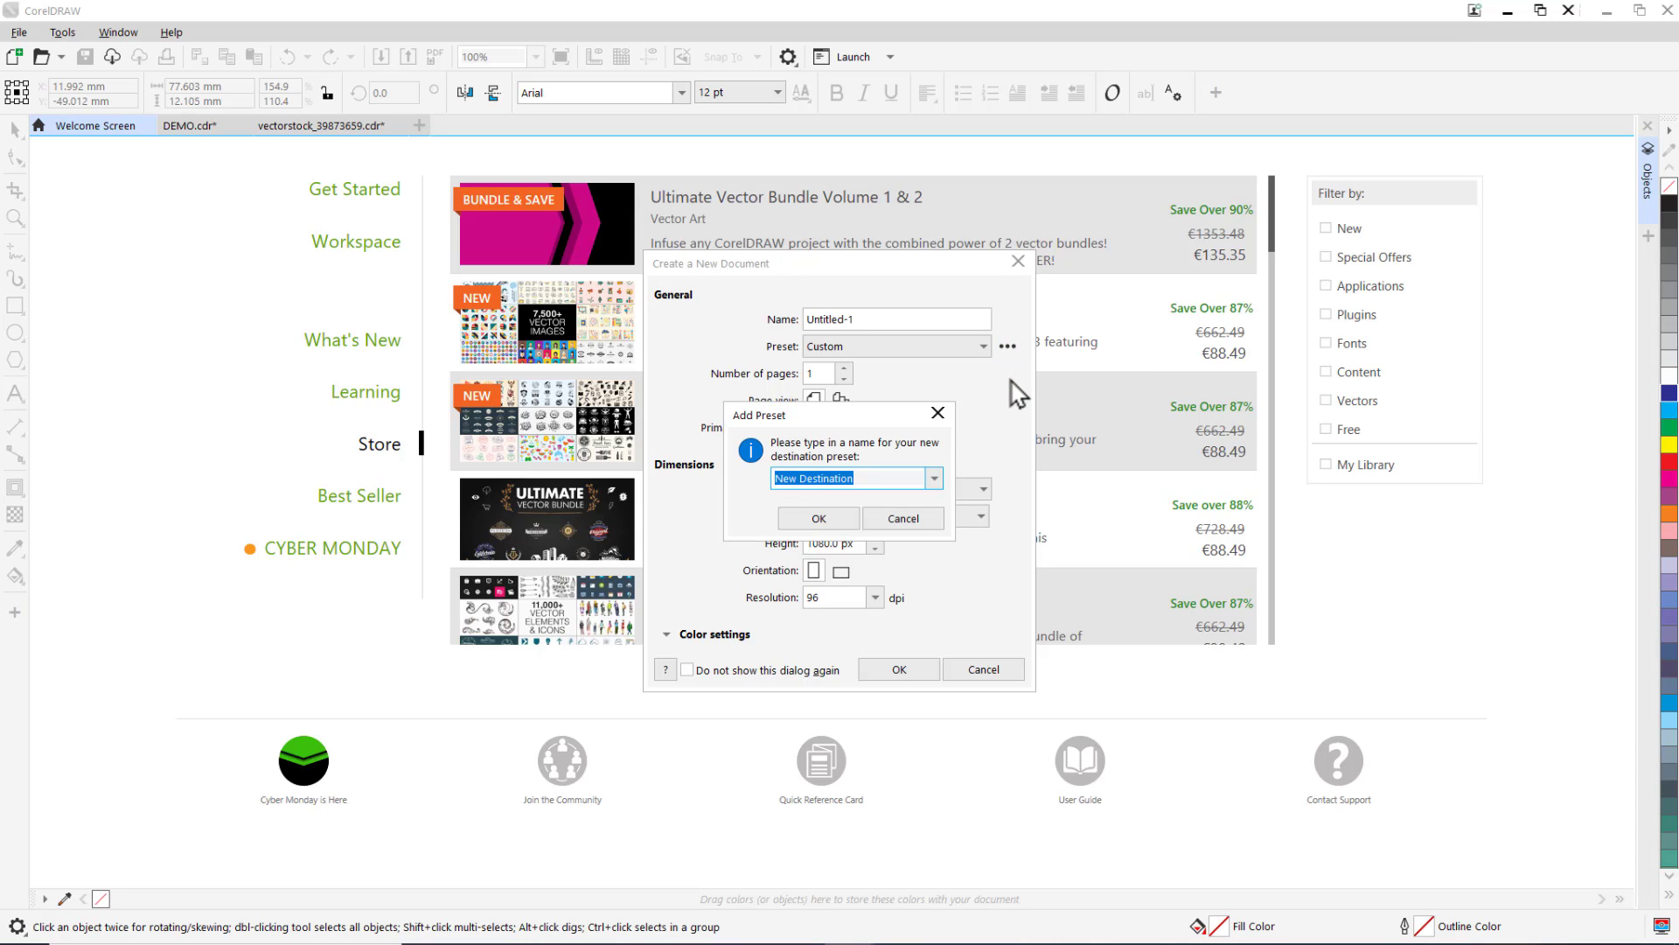
text(Instagram Post Template)
click(838, 521)
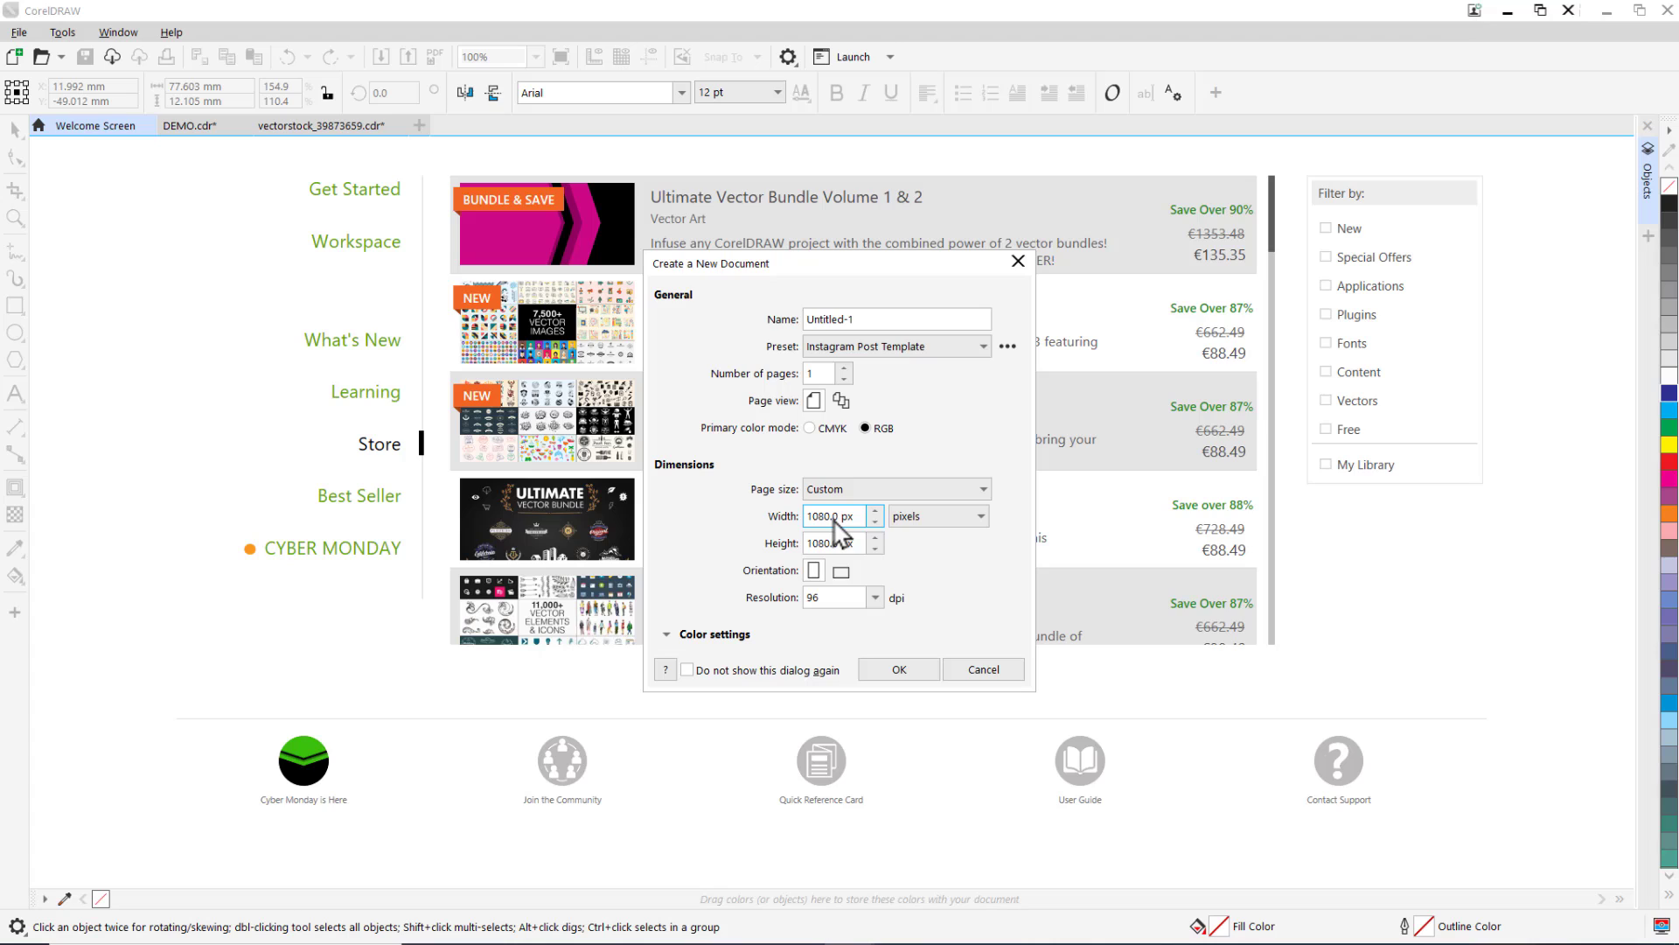
click(972, 347)
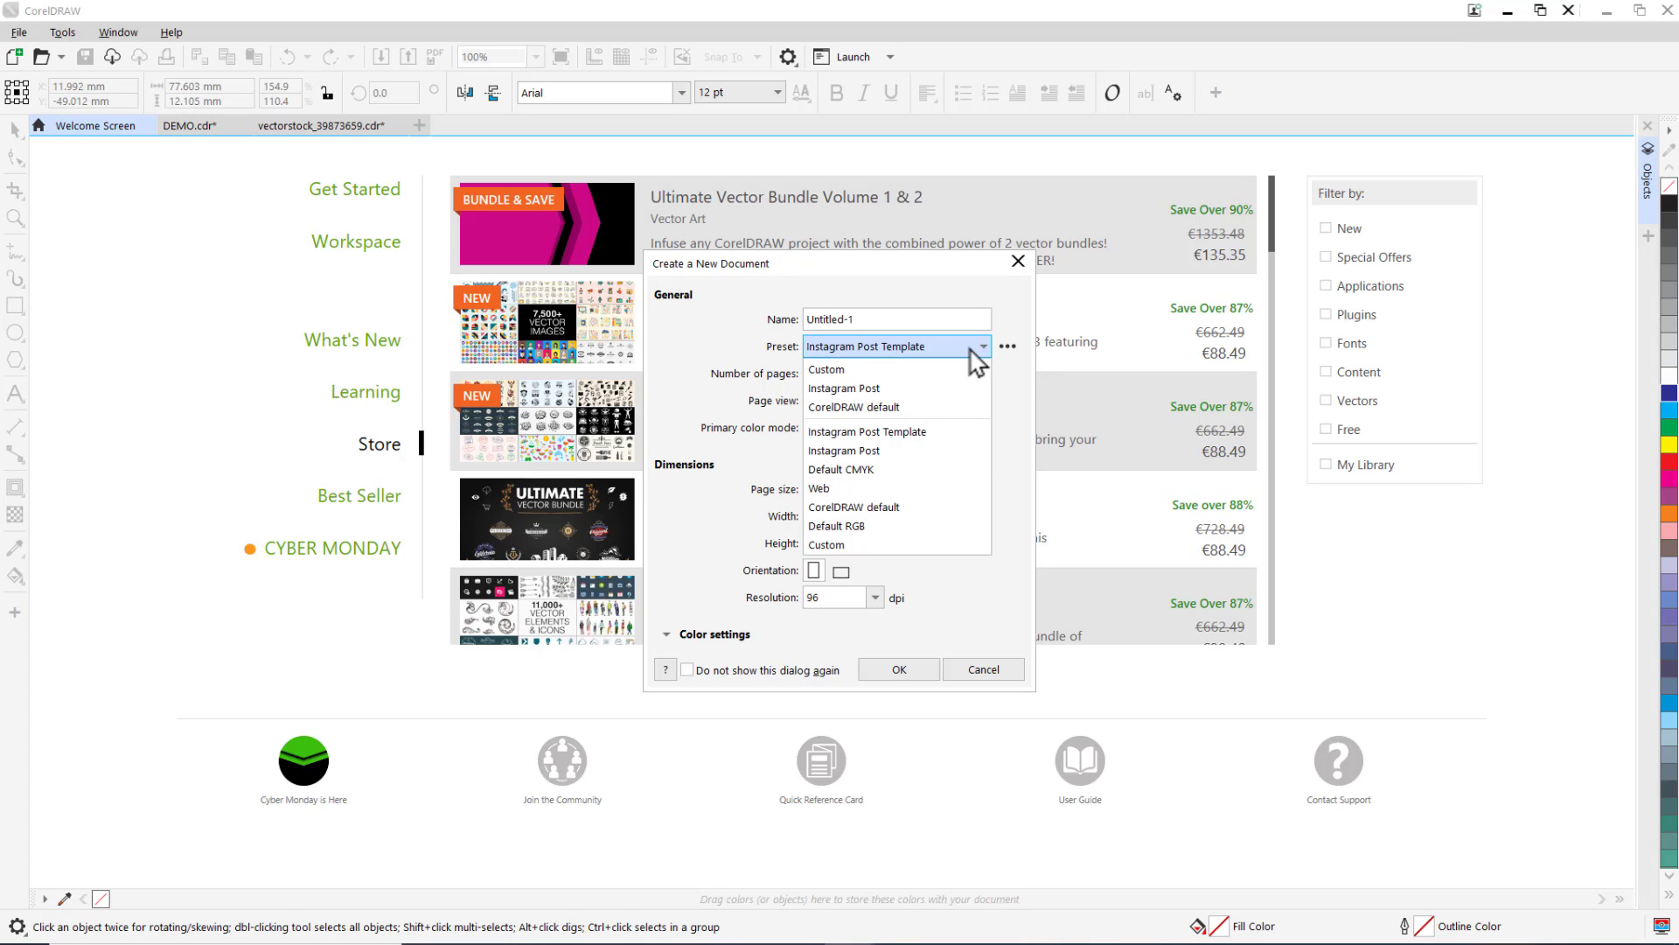
click(977, 354)
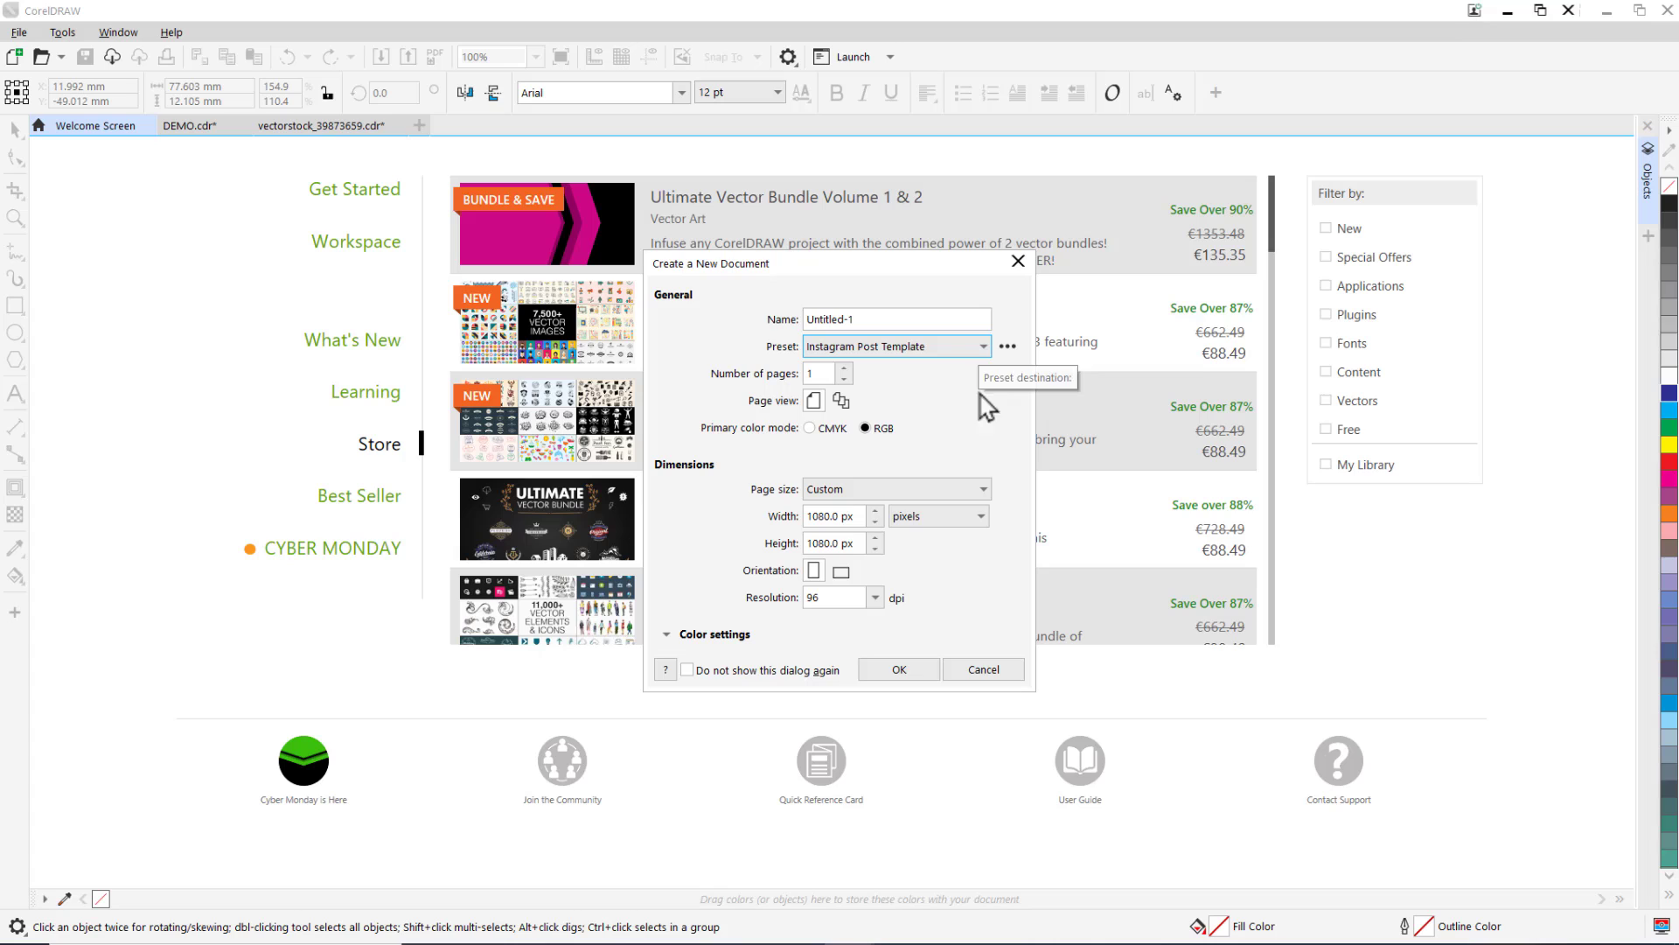
Create the document and cover the page with a red-filled page-sized rectangle
click(901, 670)
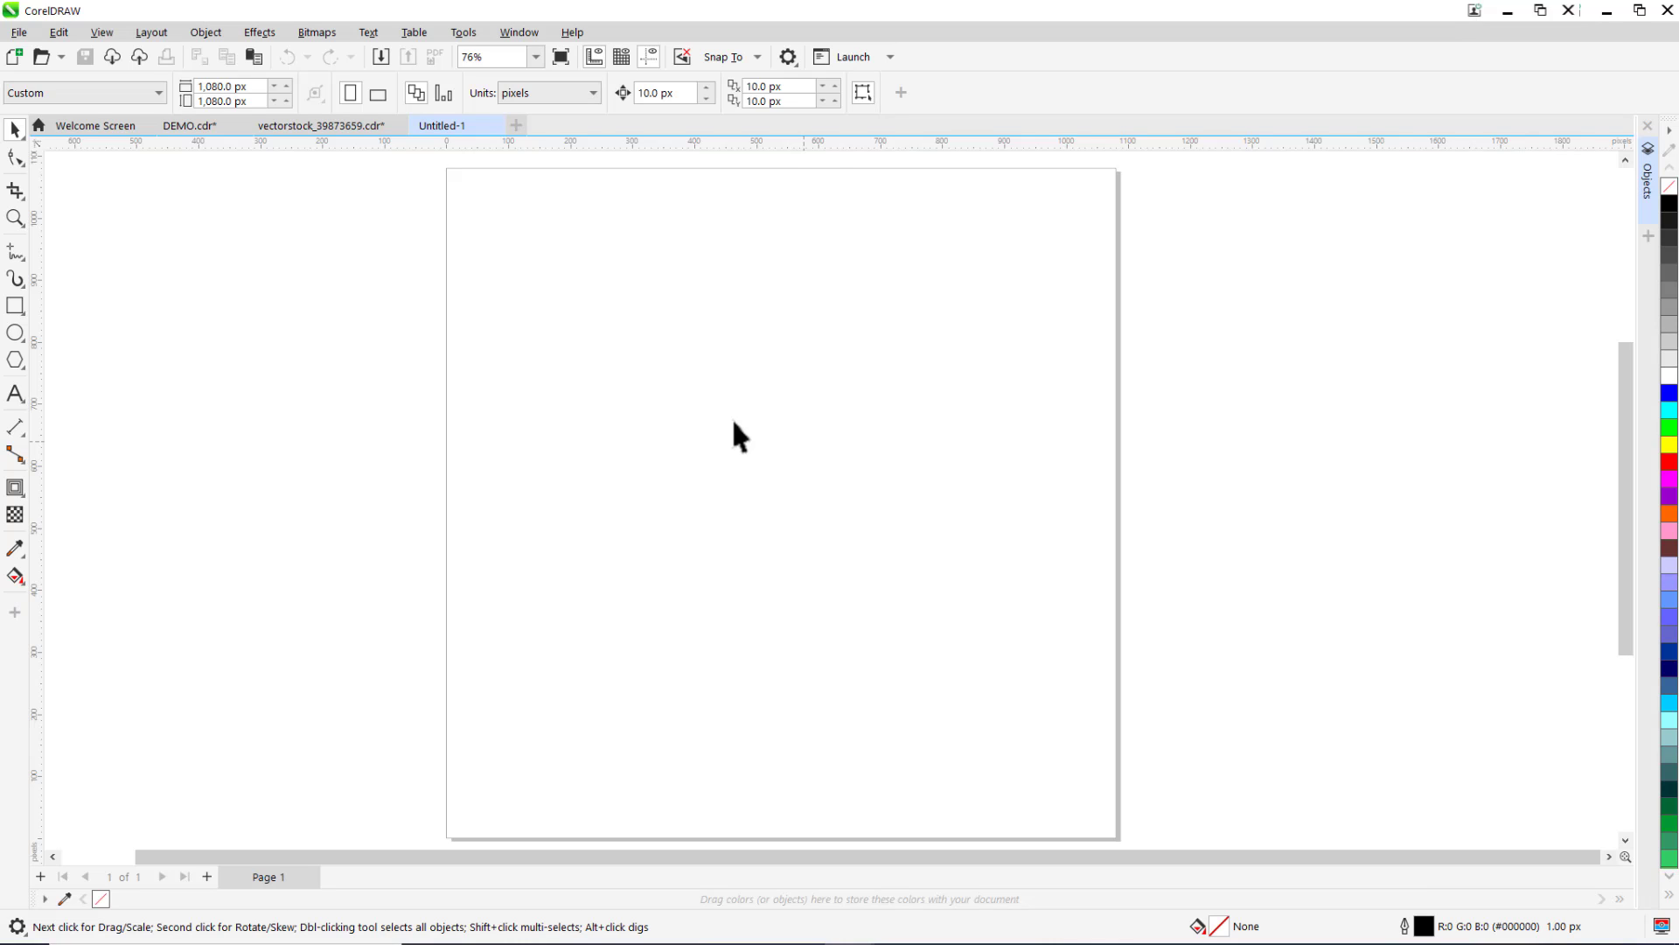
double_click(14, 306)
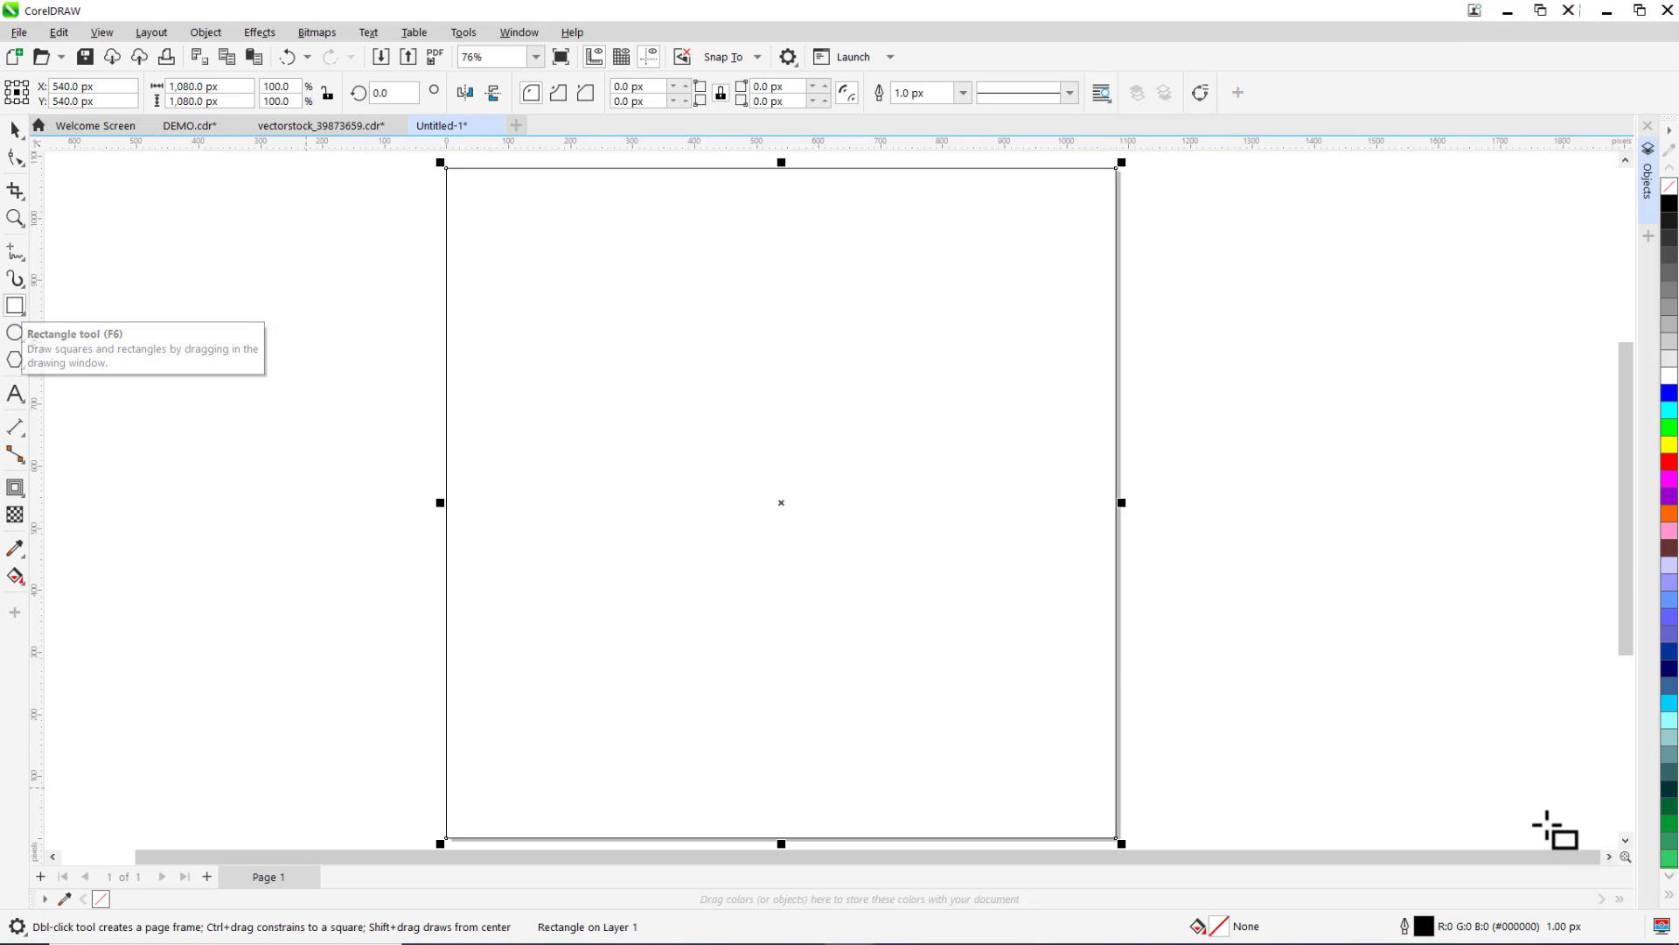
click(1668, 896)
click(1634, 633)
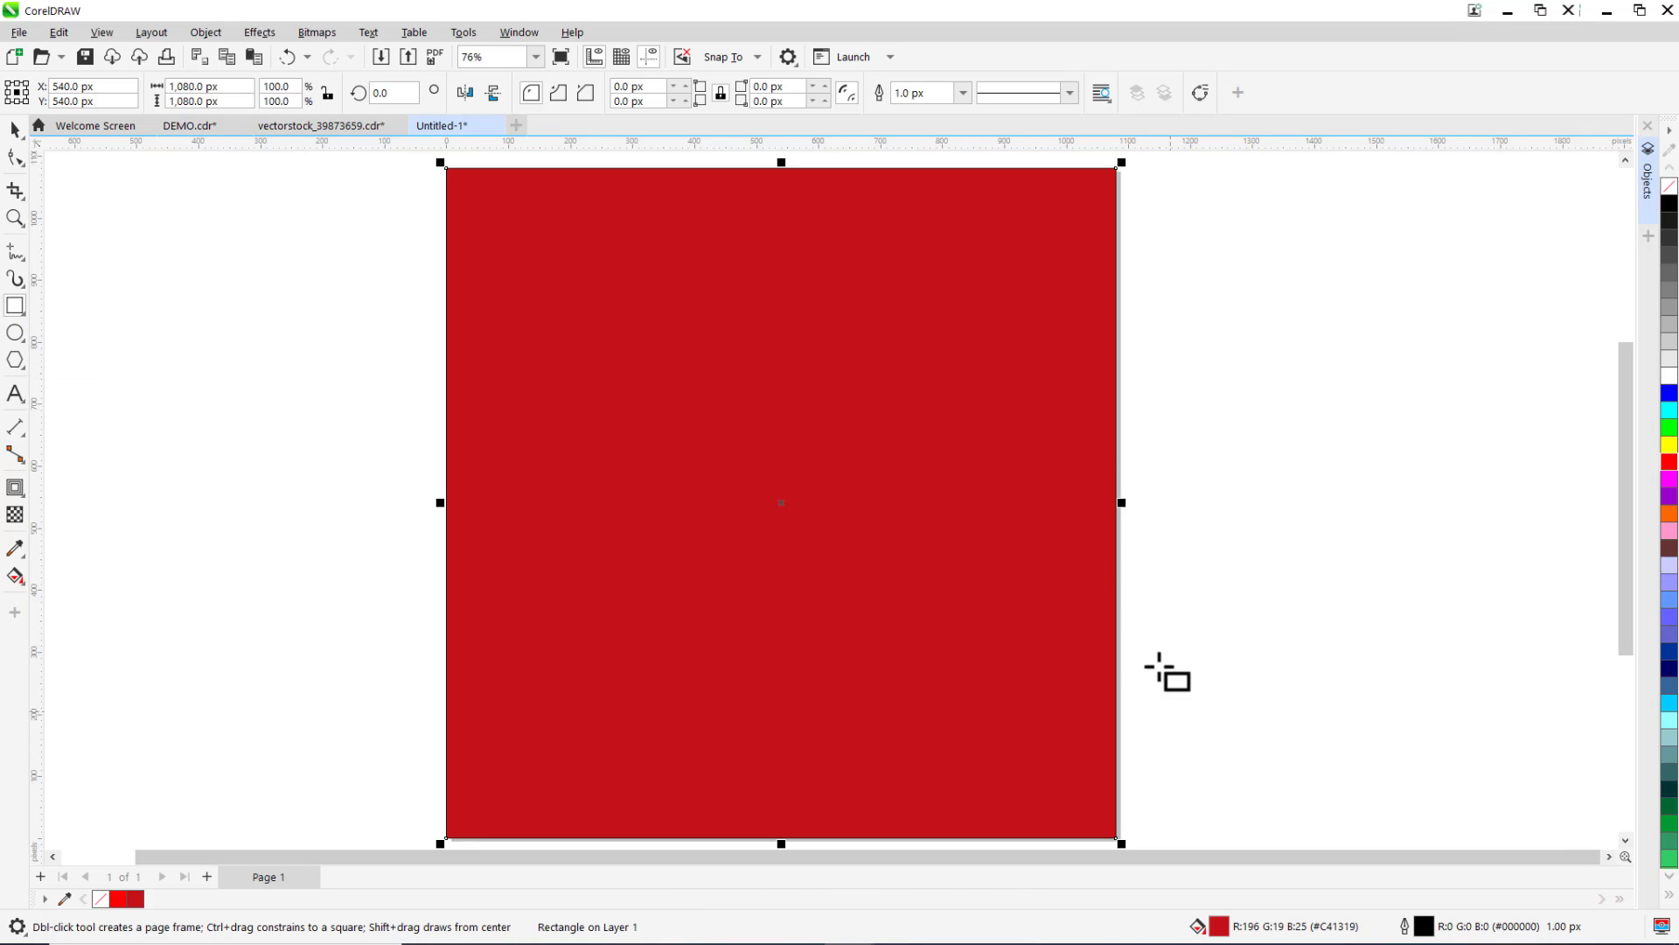
Try outline widths on the rectangle, undoing the removal to keep its 2 px white outline
click(963, 93)
click(962, 112)
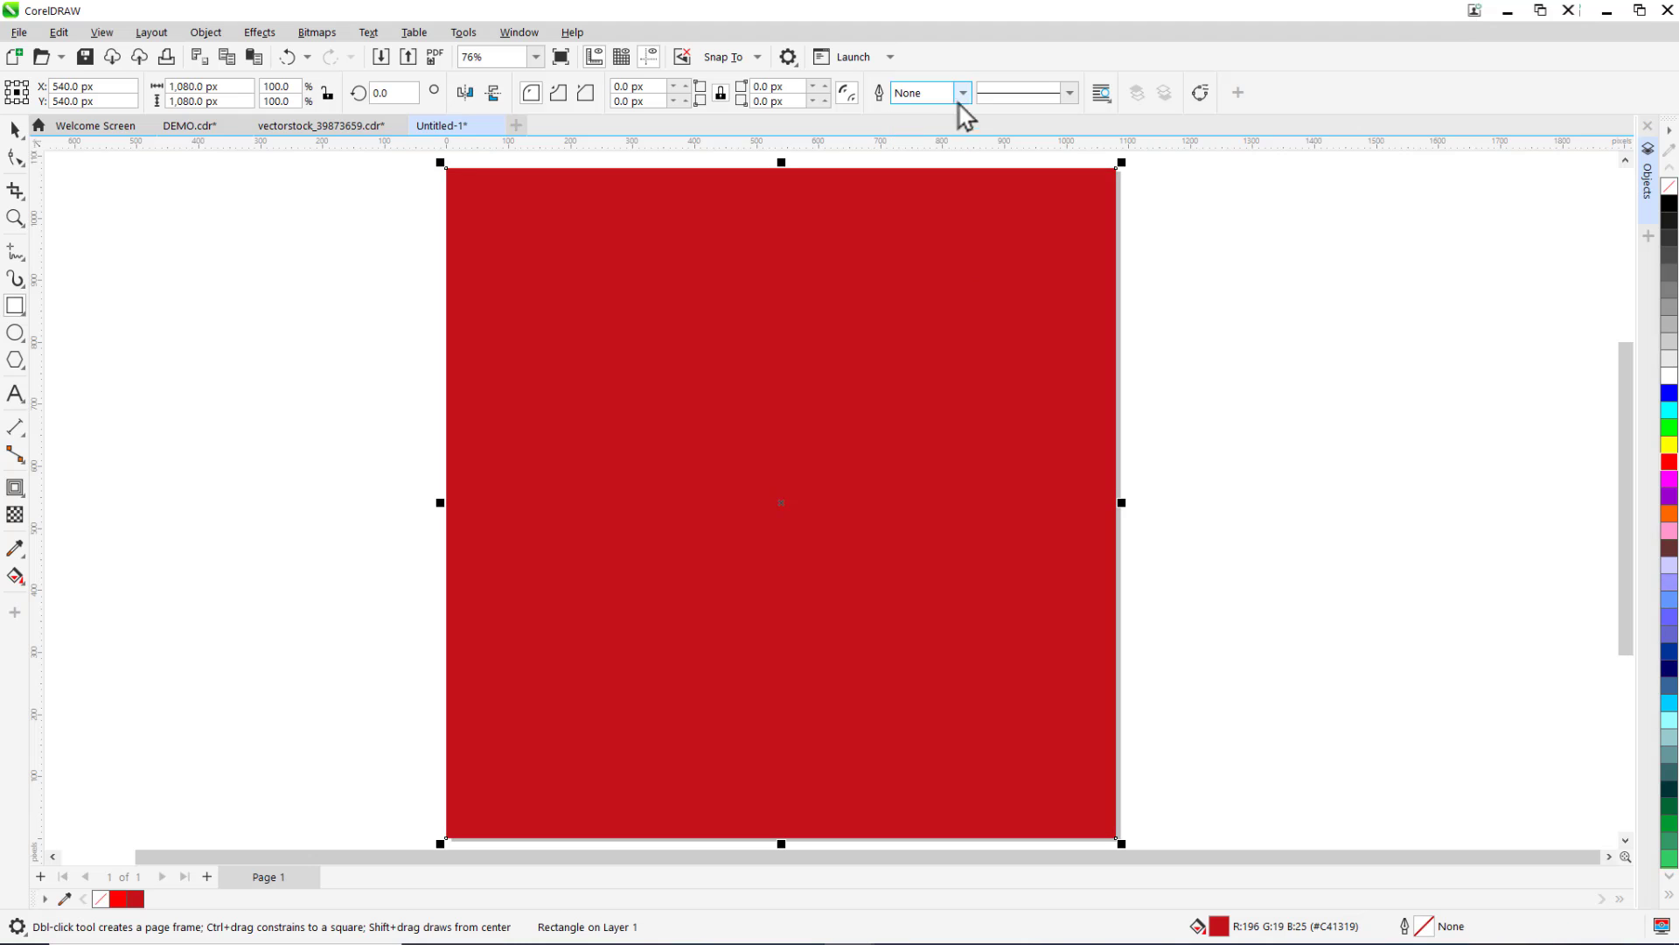
click(963, 92)
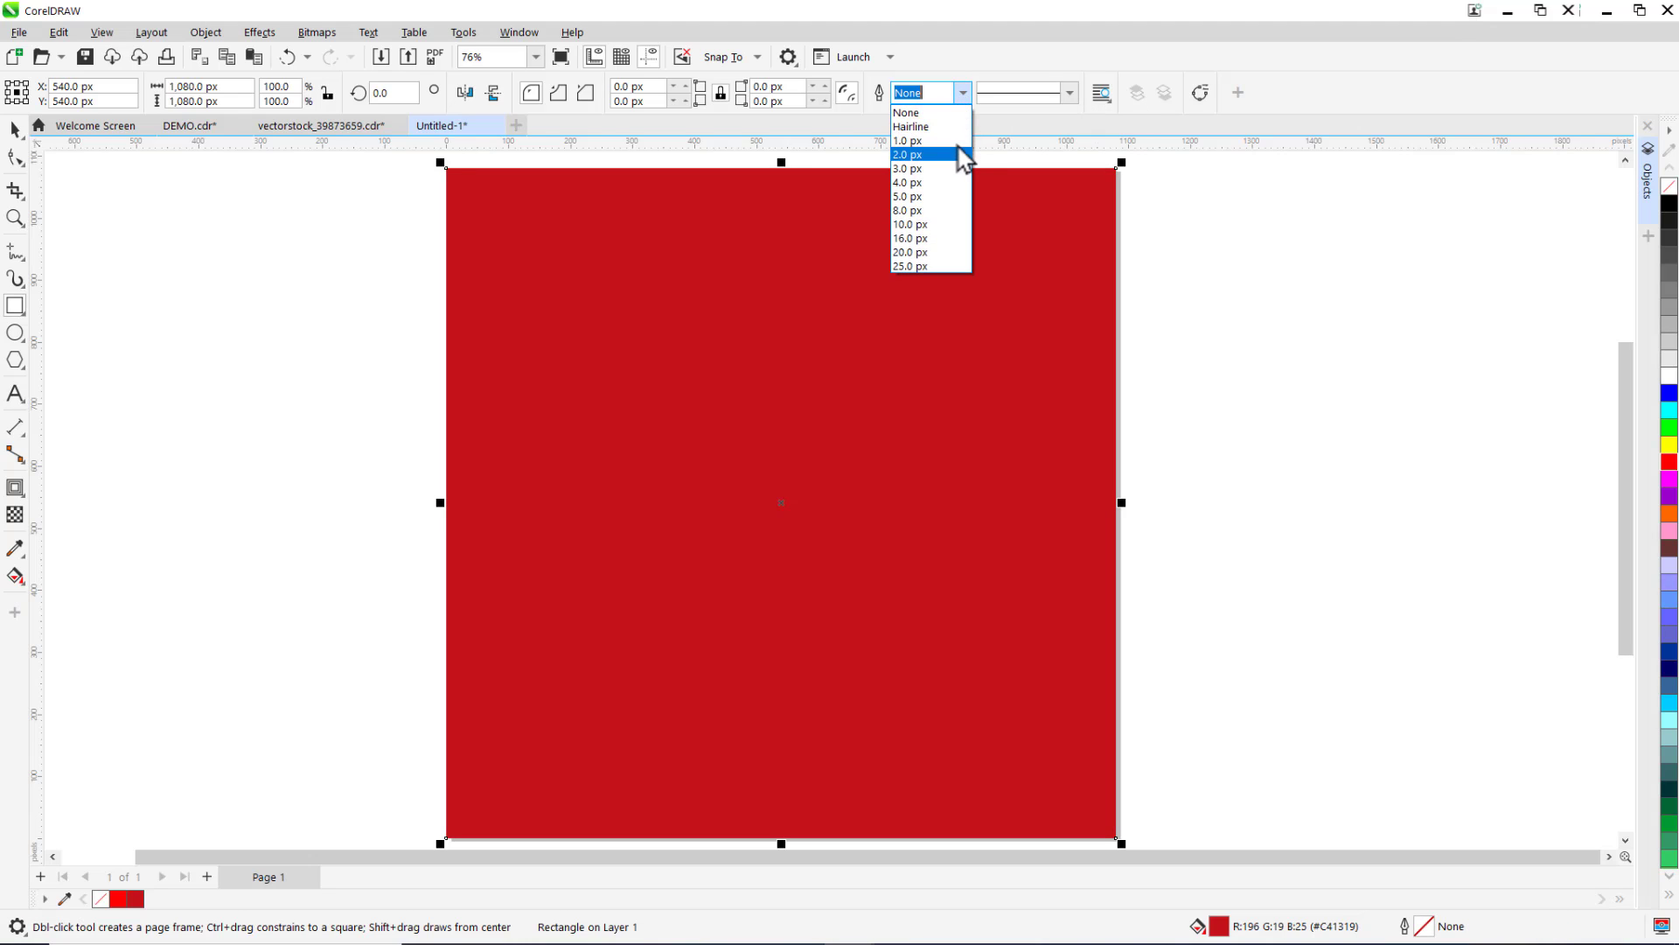
key(Escape)
click(963, 93)
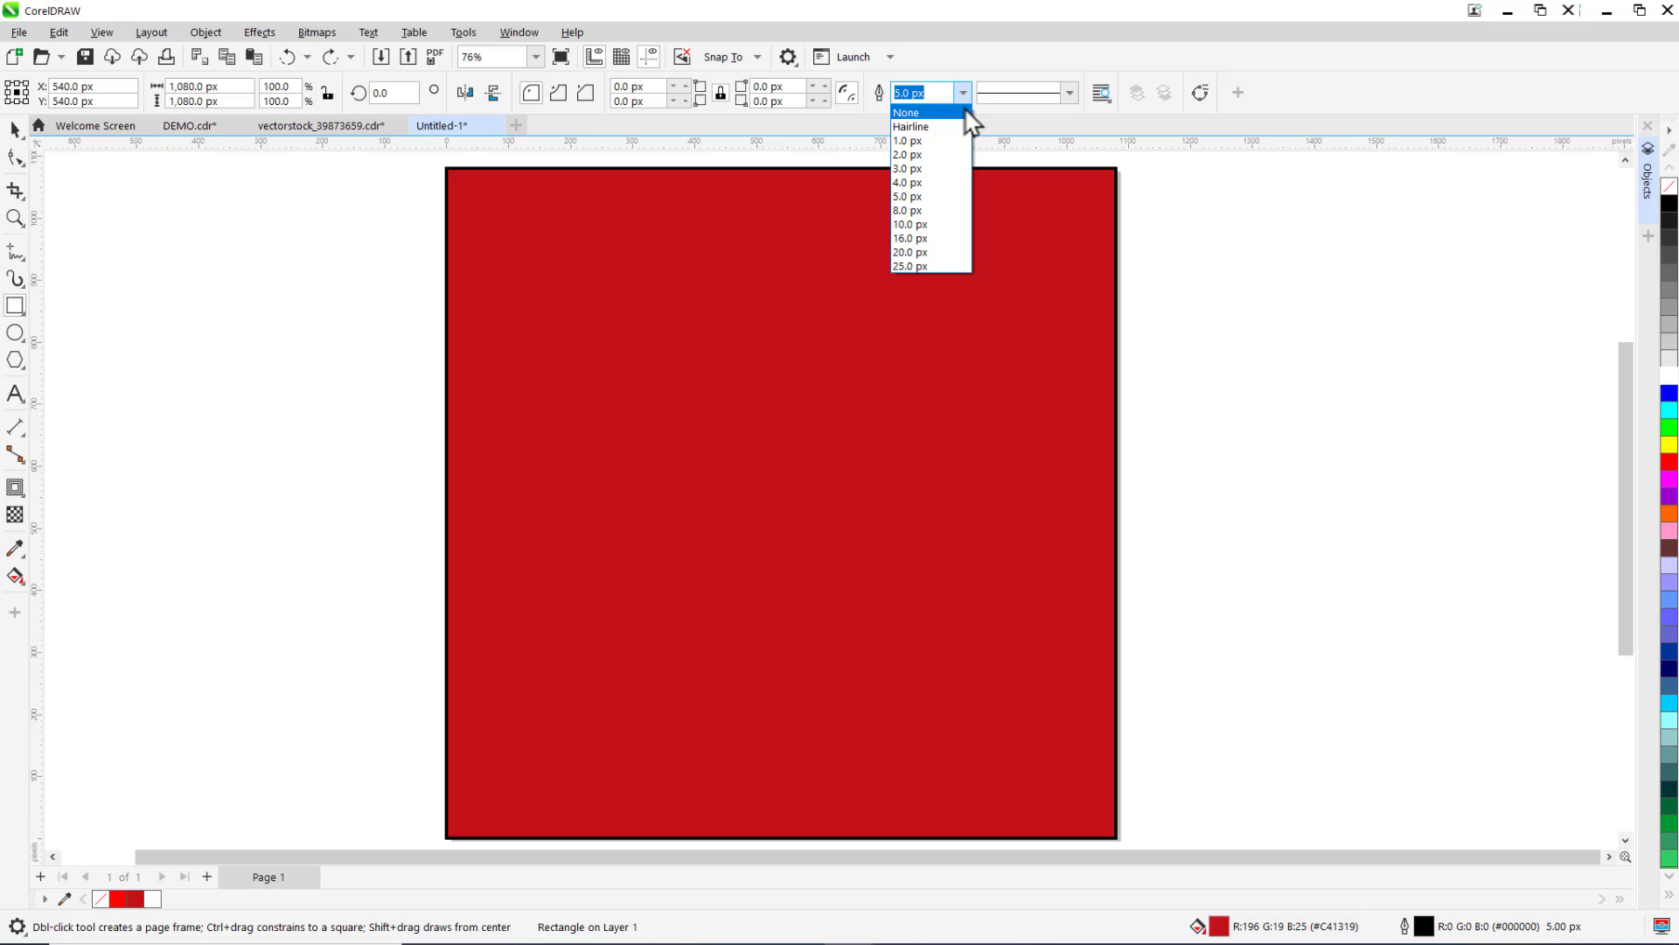
click(966, 112)
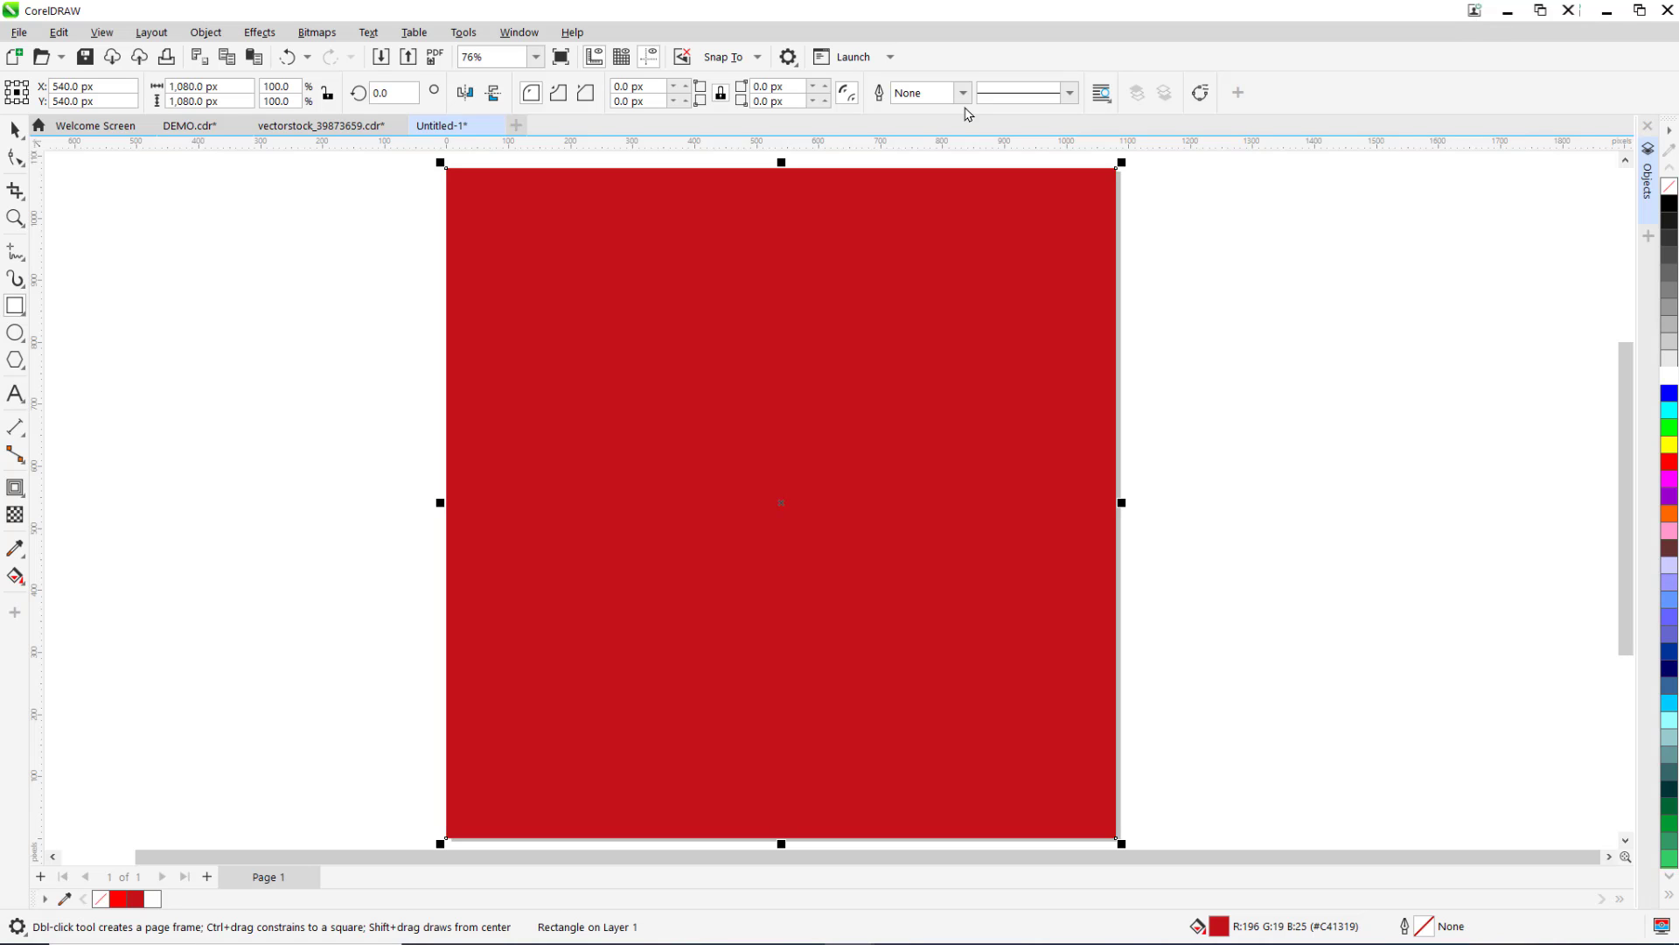
key(ctrl+z)
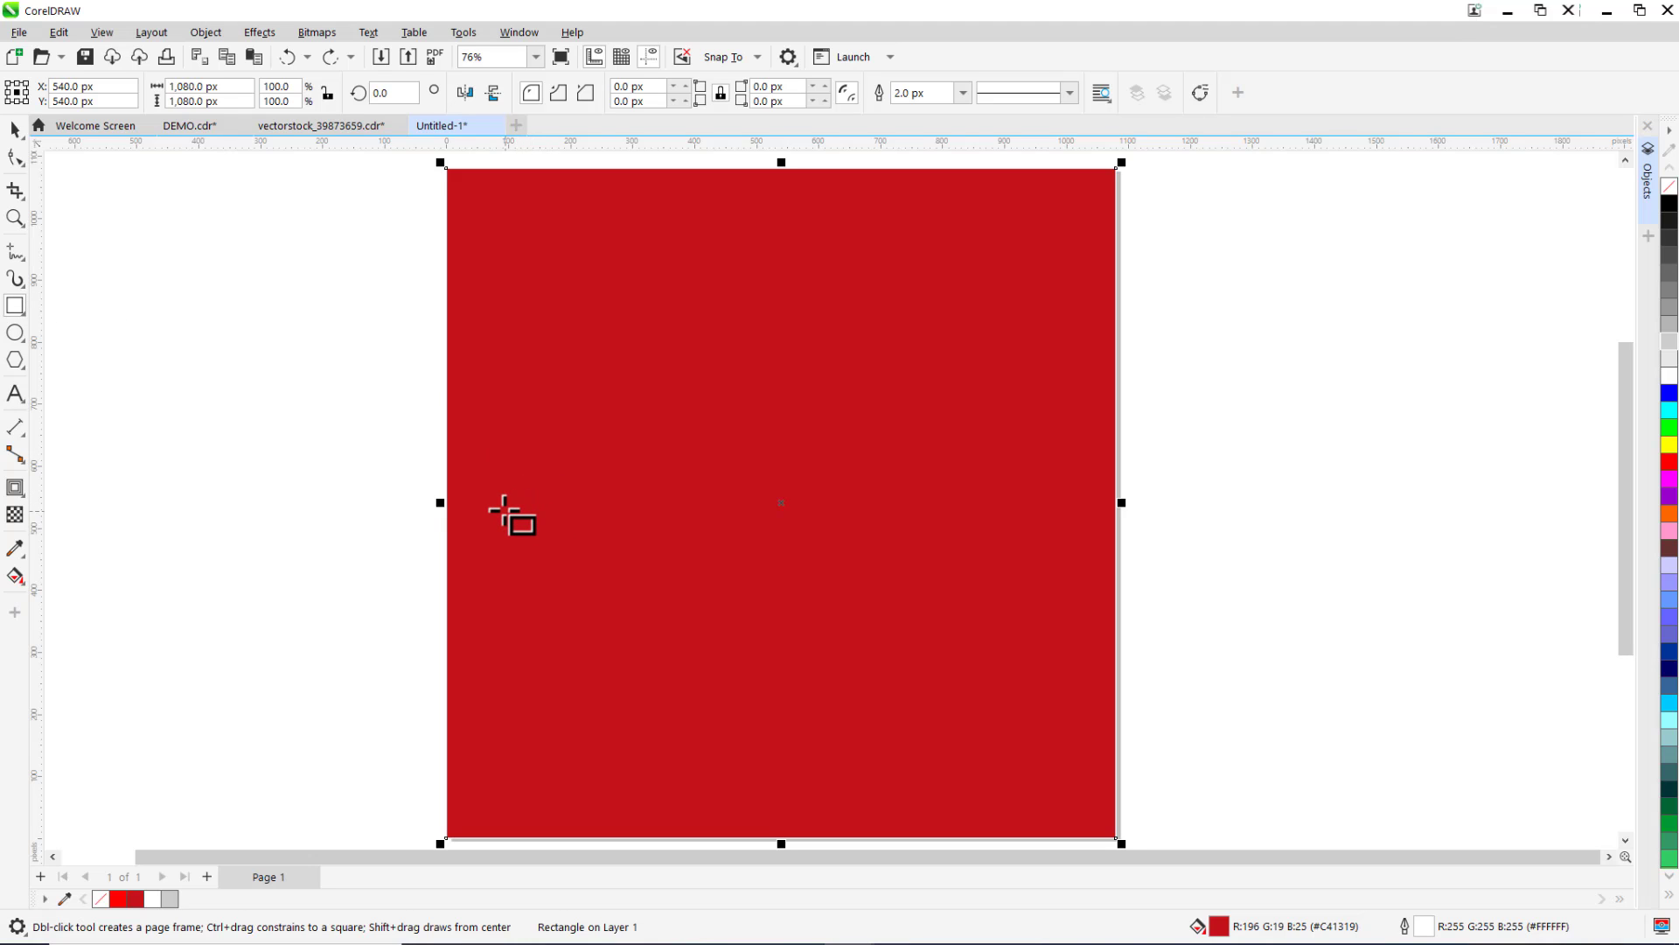
Draw a square on the red page and a heart common shape at the upper right
drag(505, 510, 785, 777)
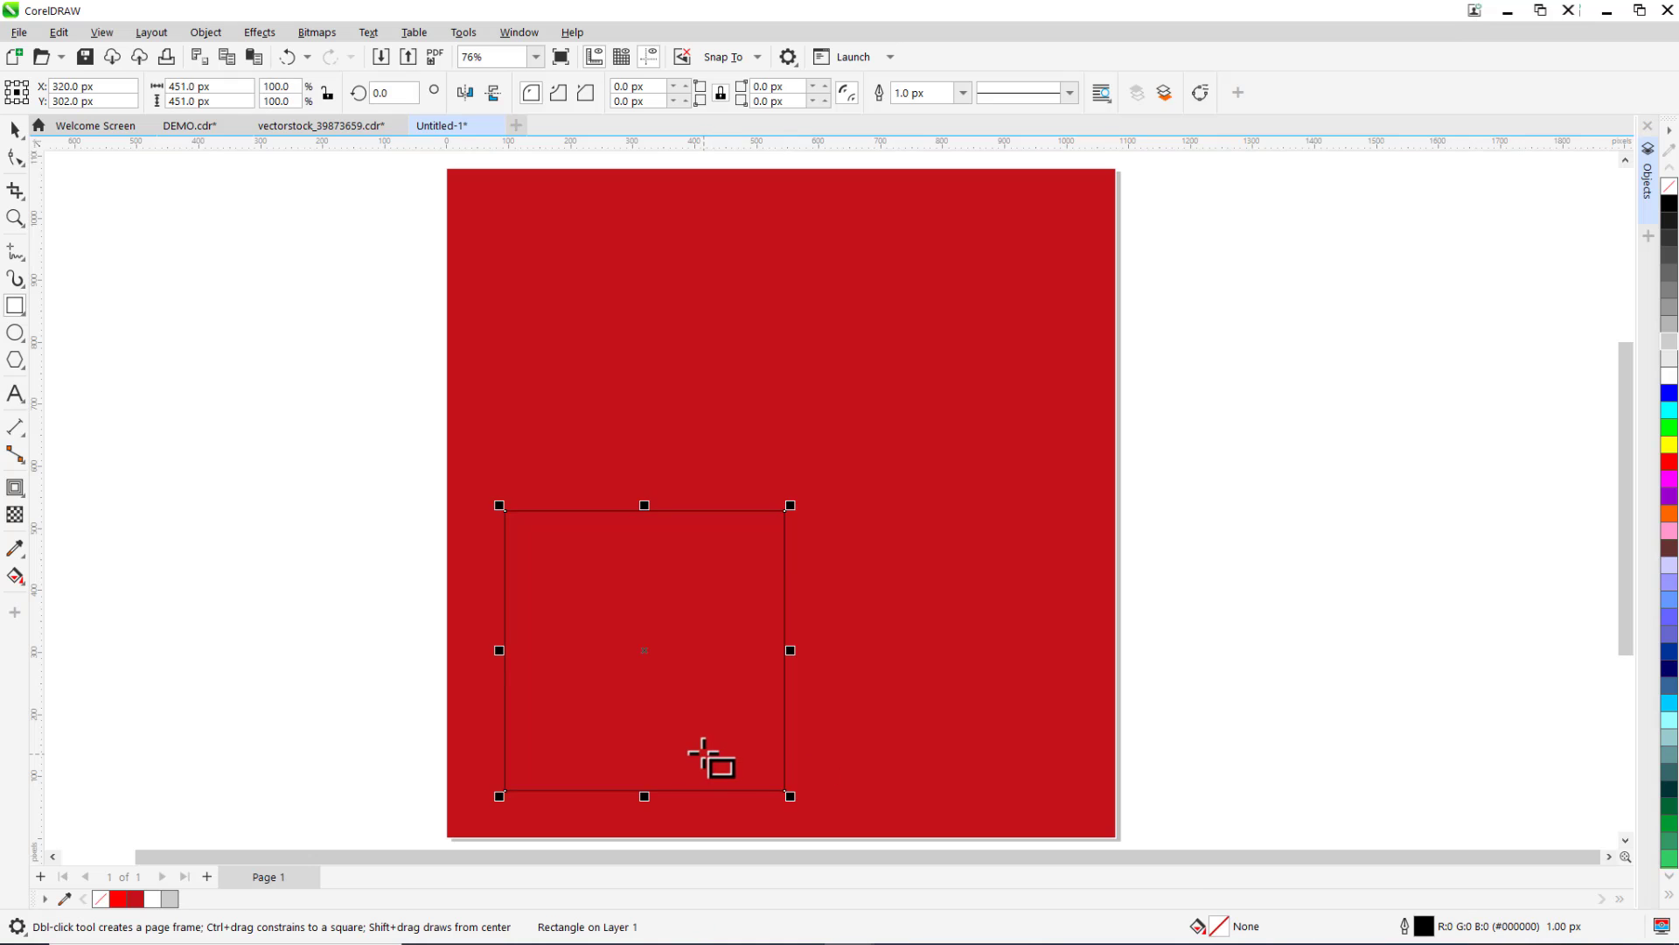
click(22, 368)
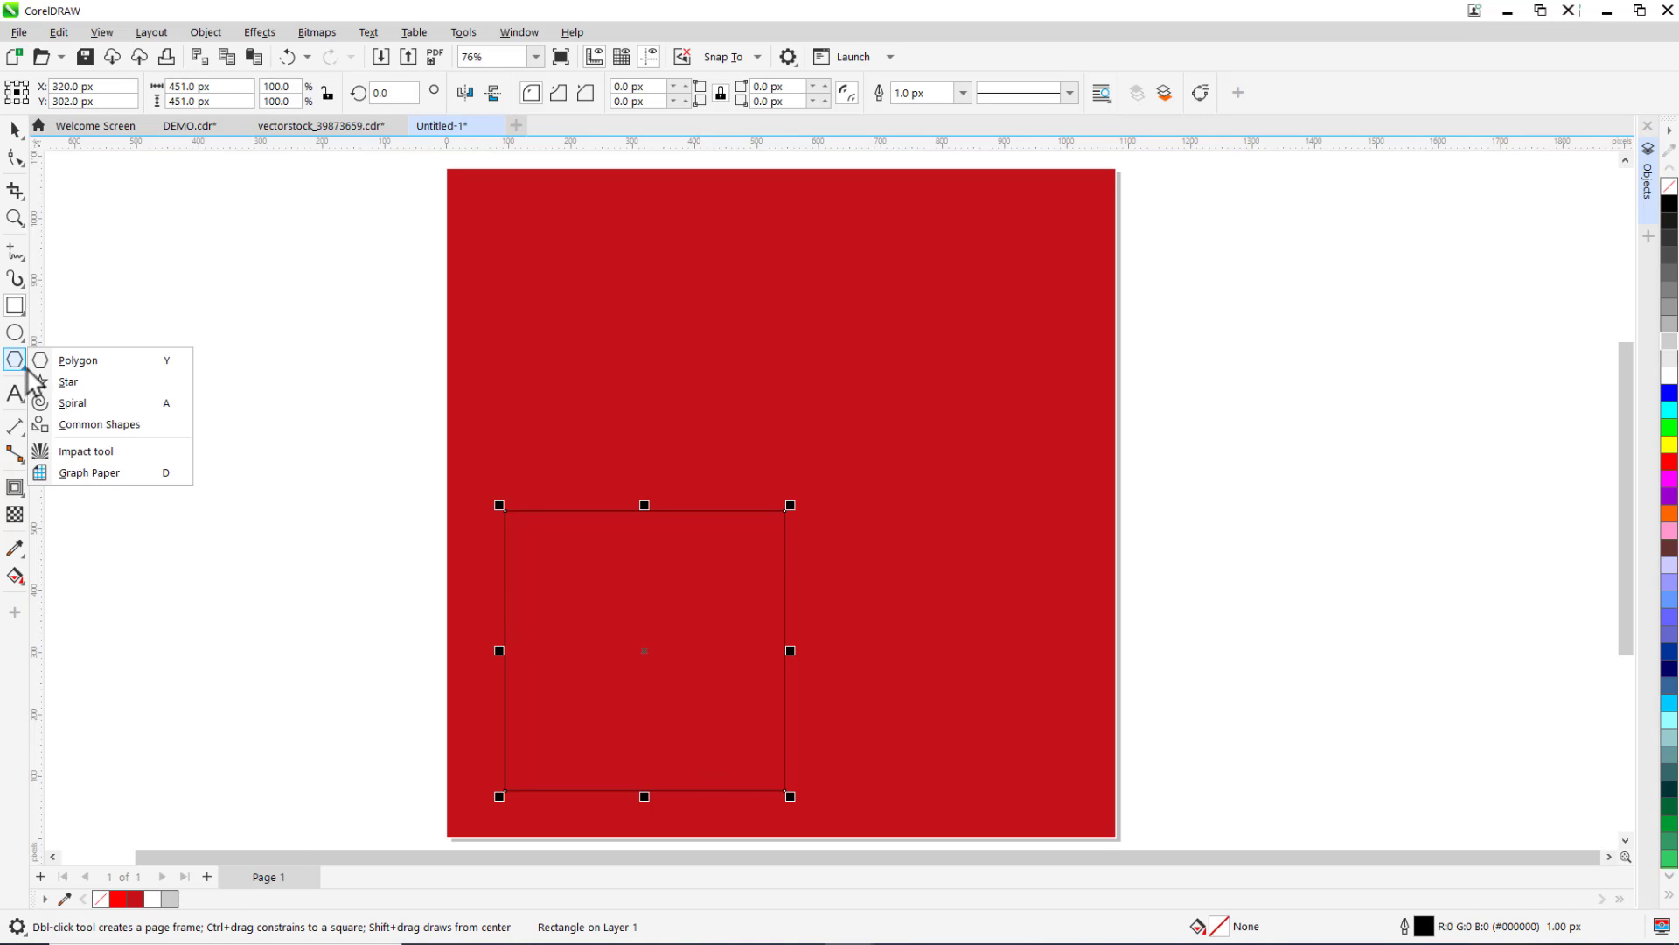
click(98, 425)
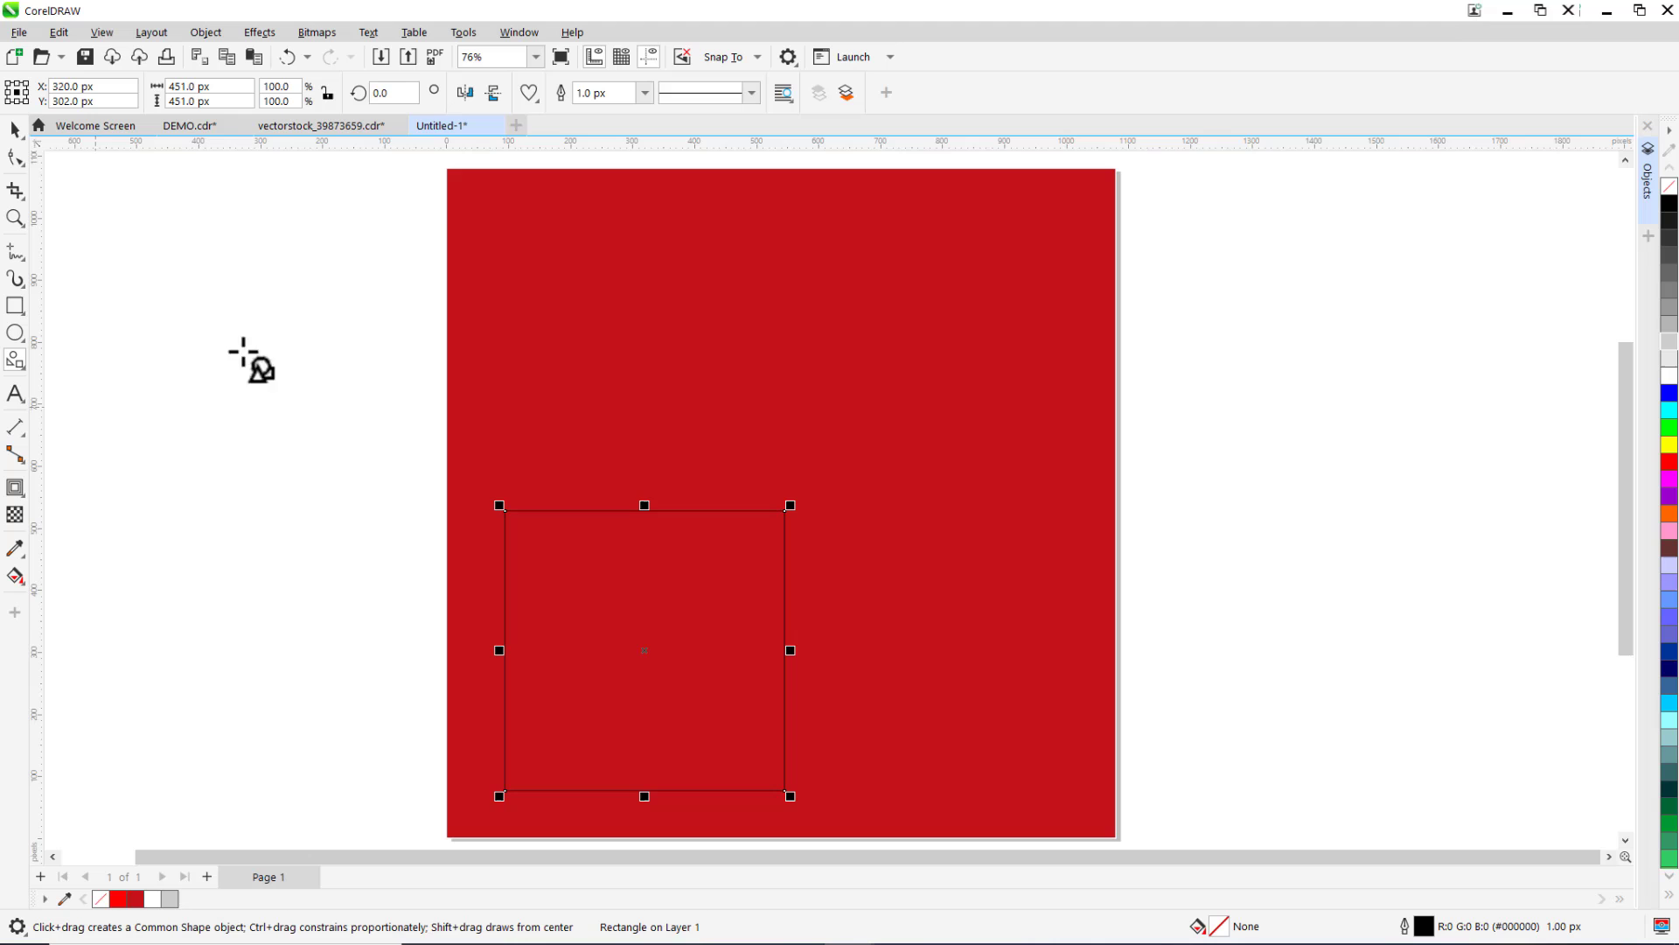
click(529, 92)
click(655, 185)
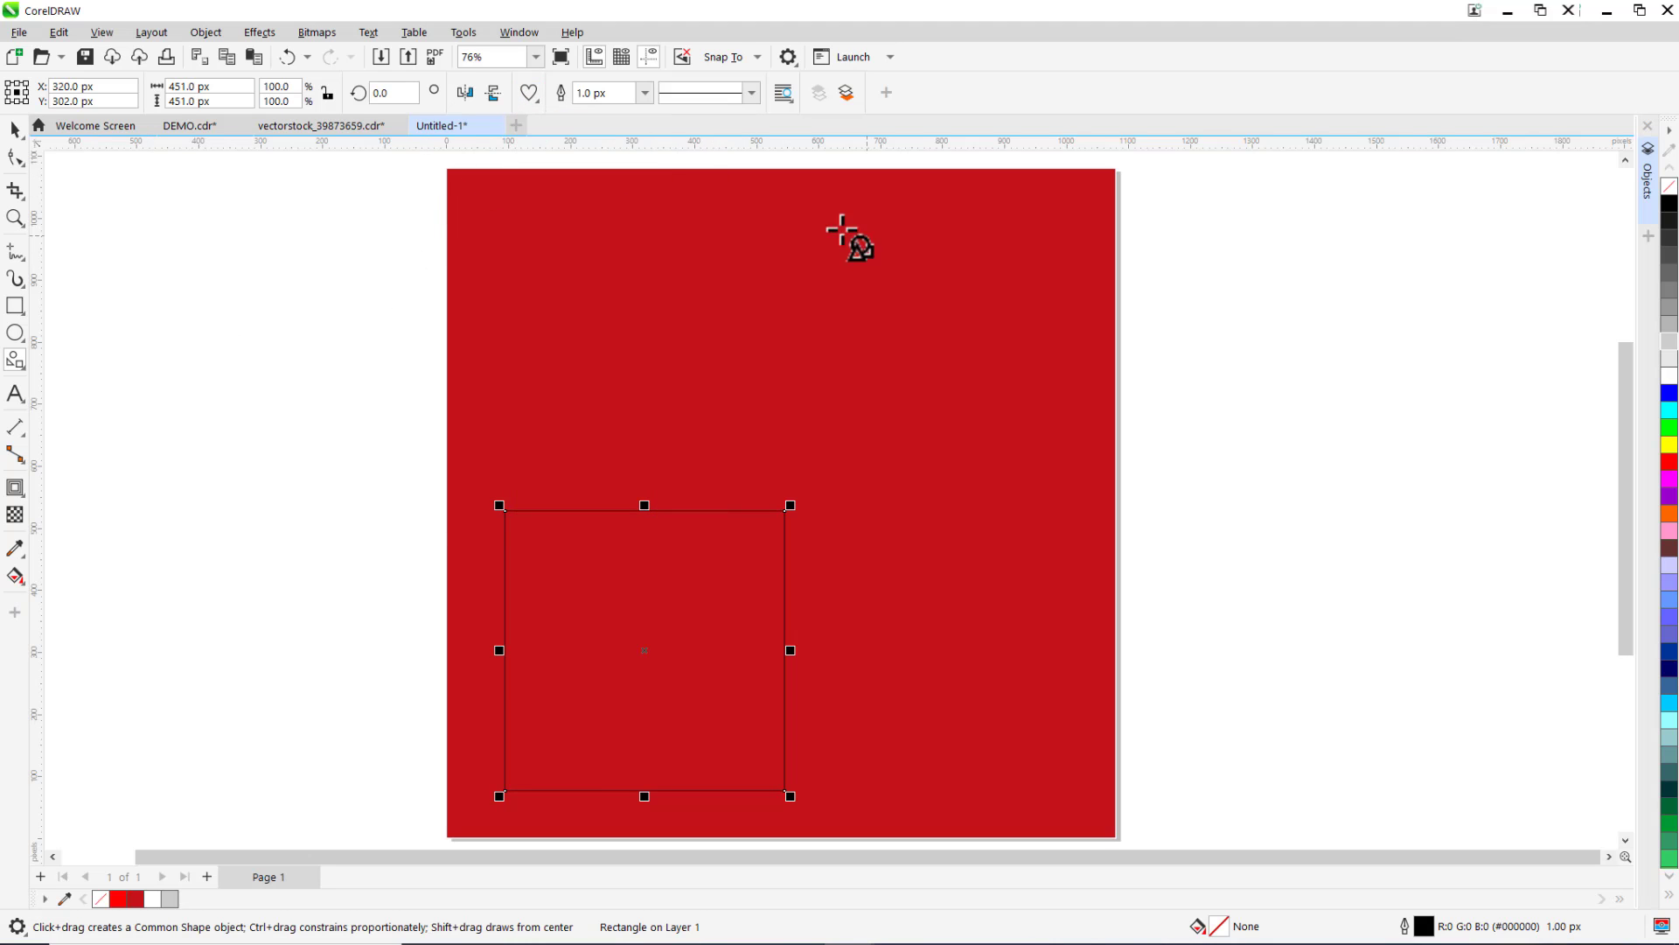
drag(841, 229, 1061, 444)
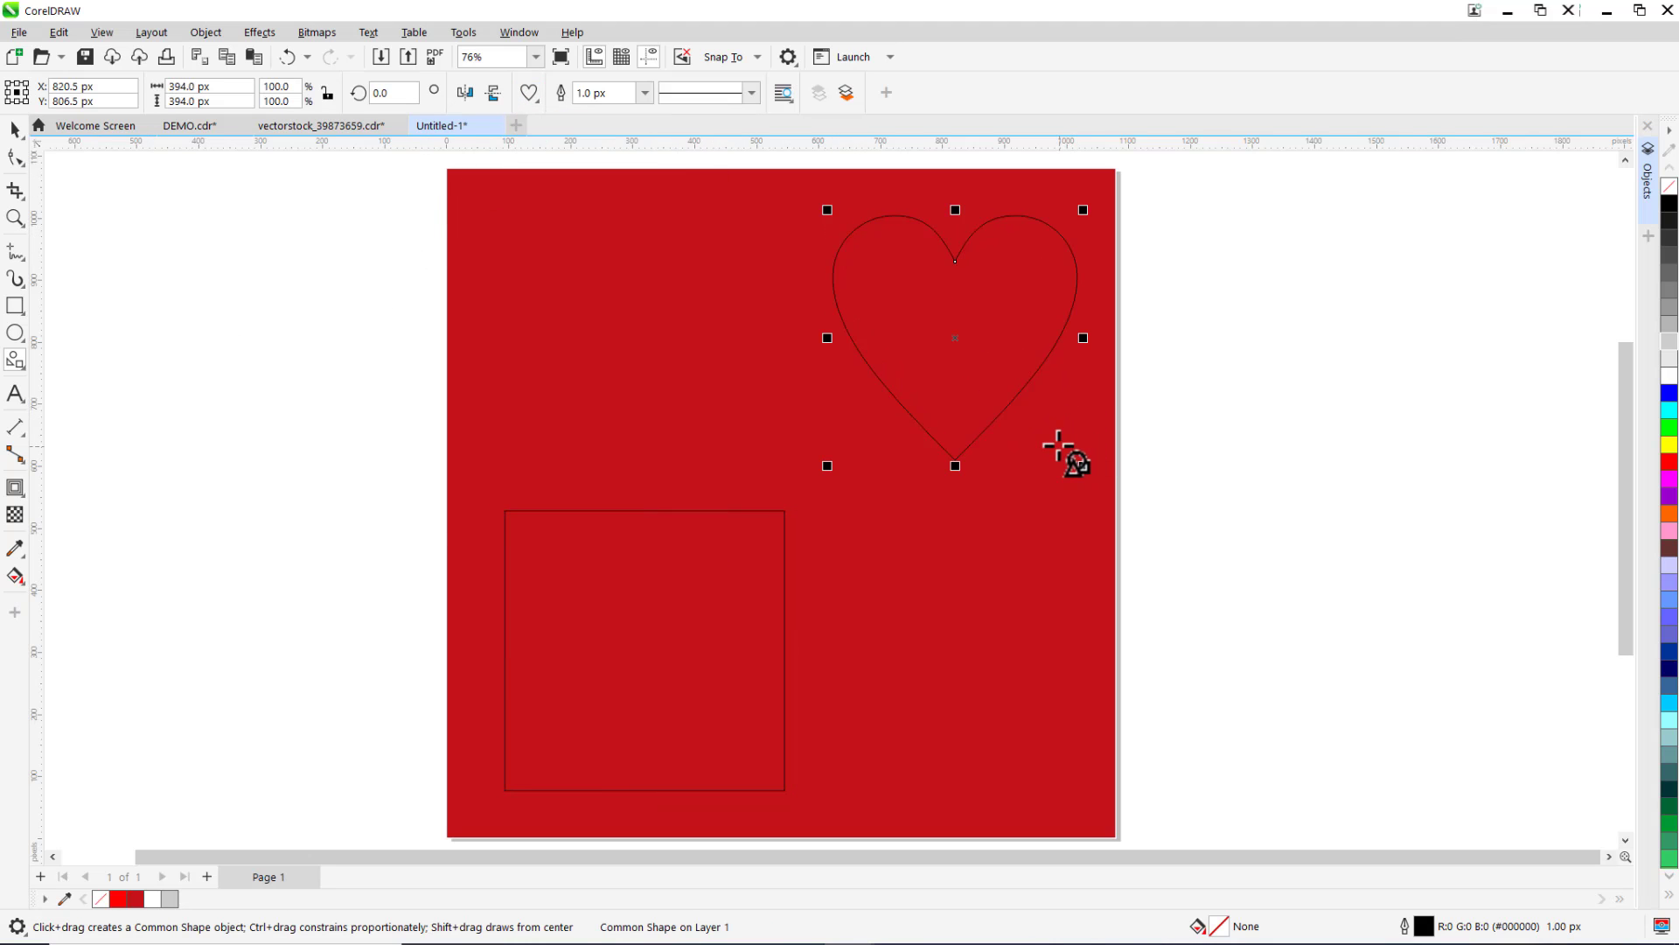
Turn the square and the heart into empty PowerClip frames
click(756, 556)
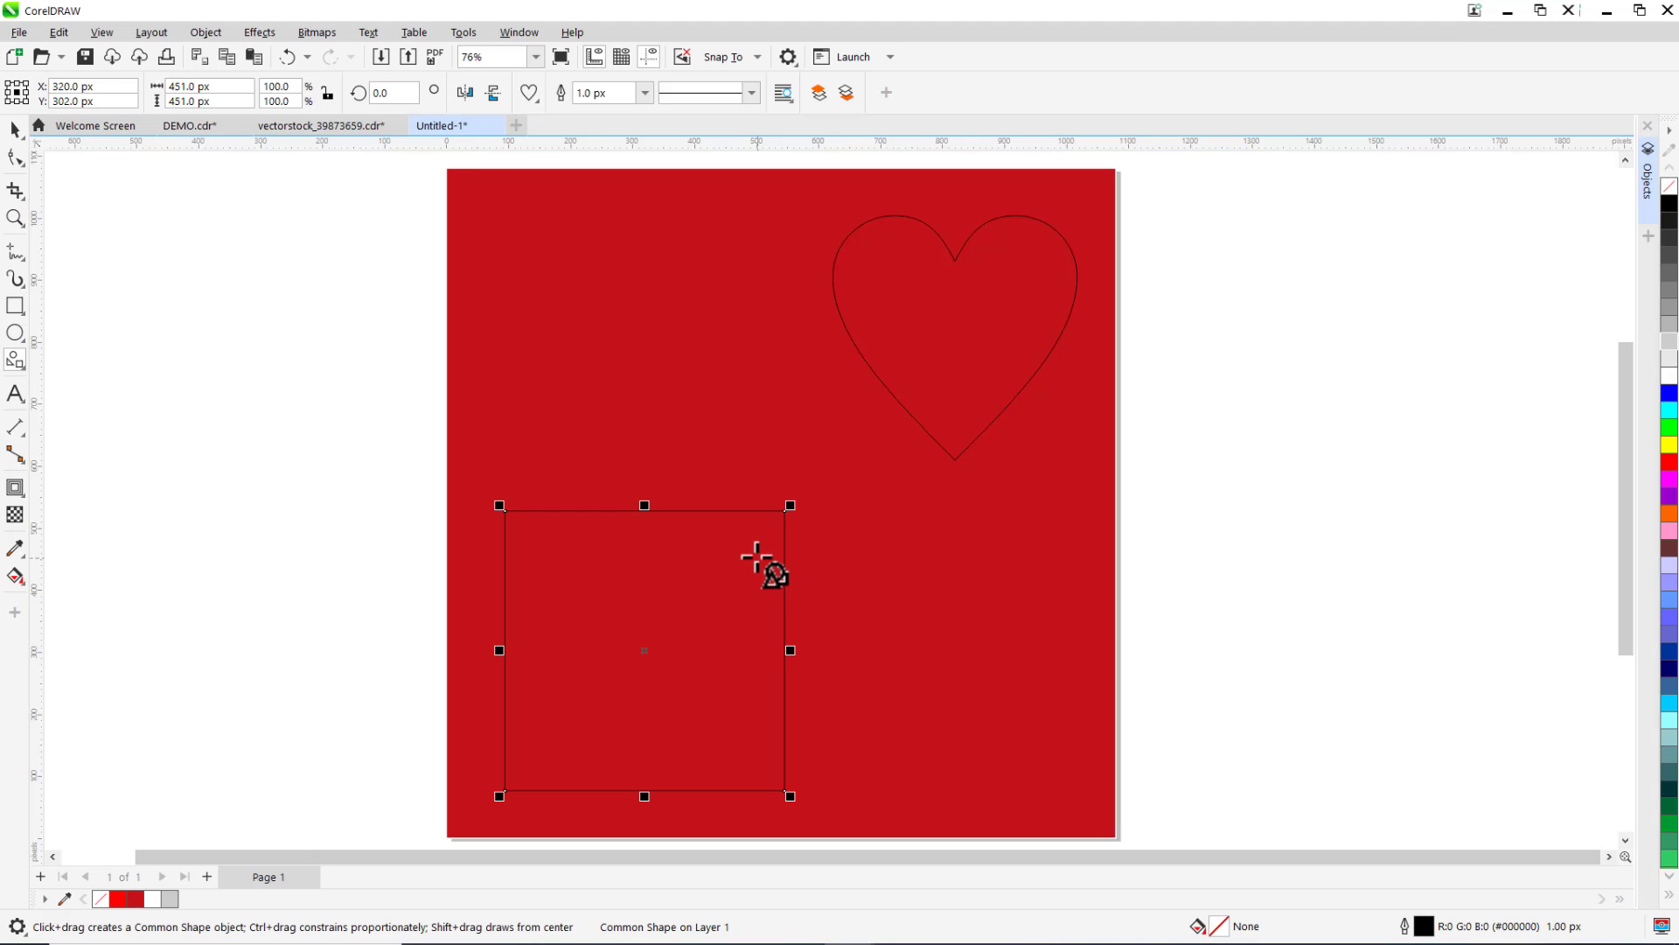
click(206, 32)
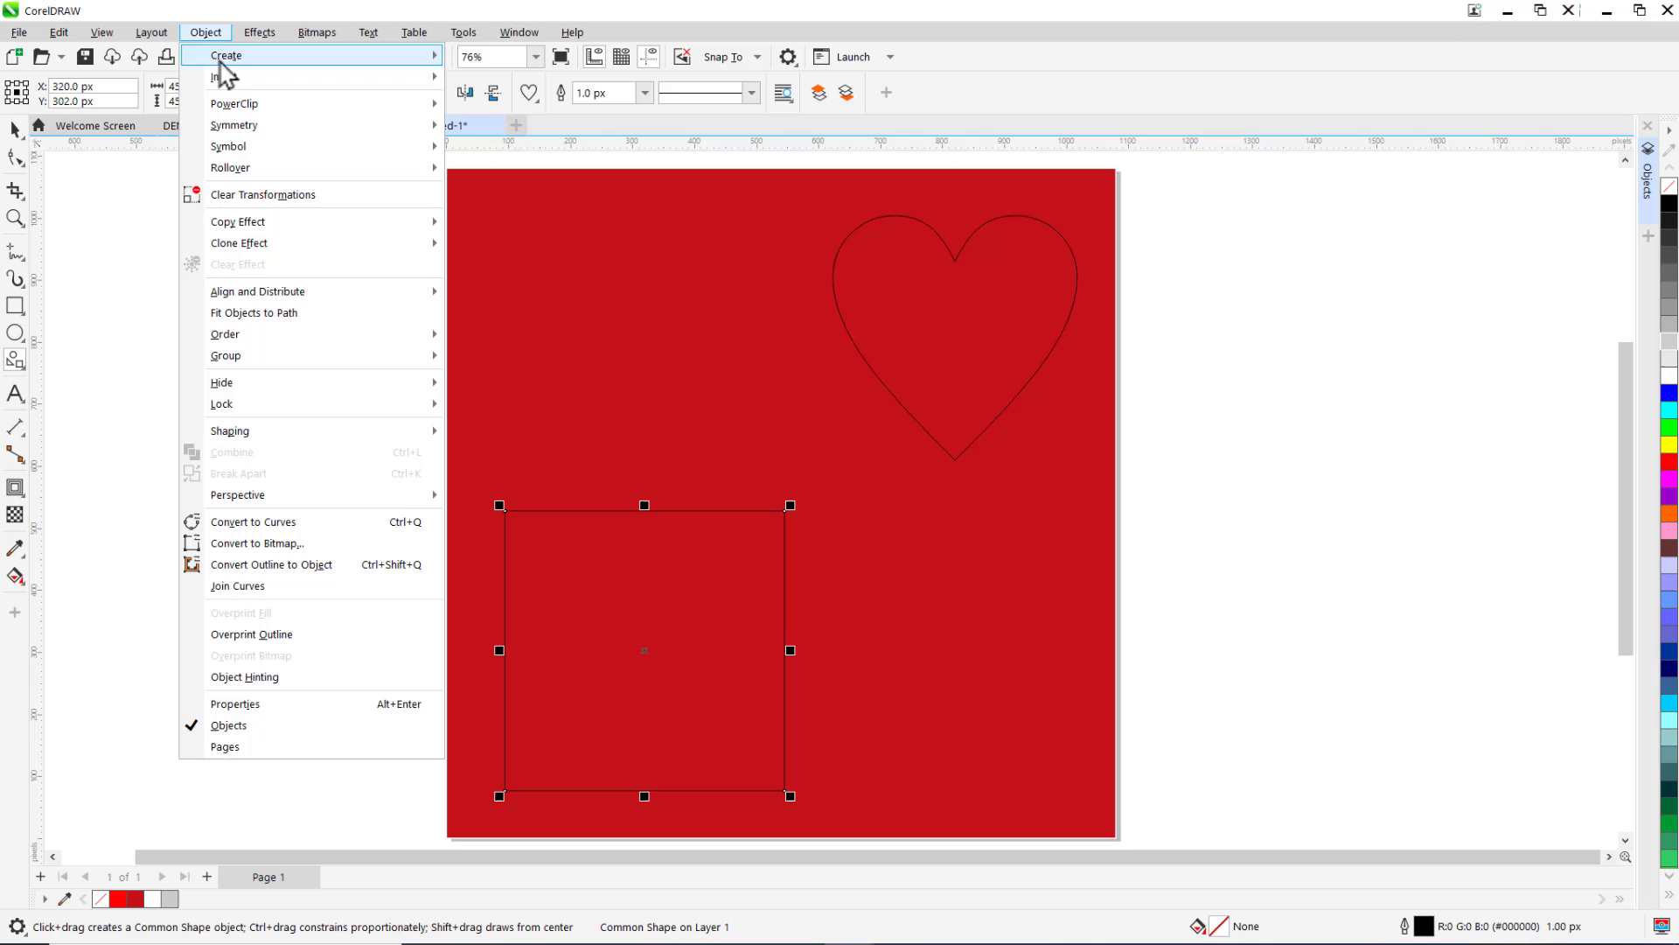
mouse_move(246, 109)
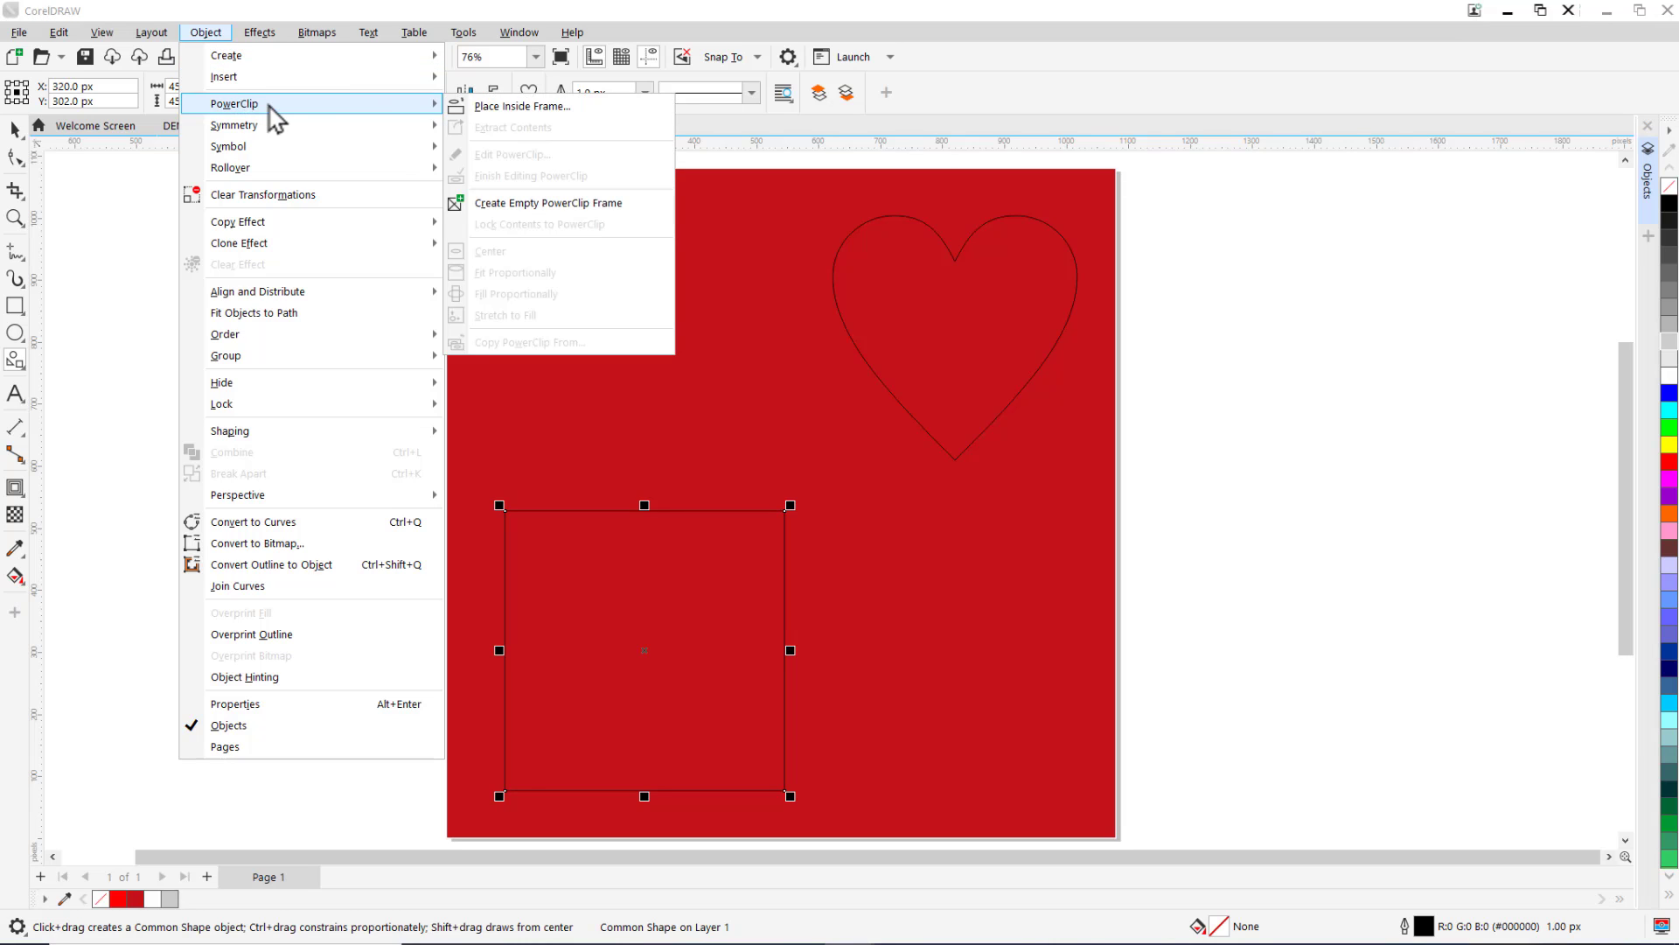
click(522, 203)
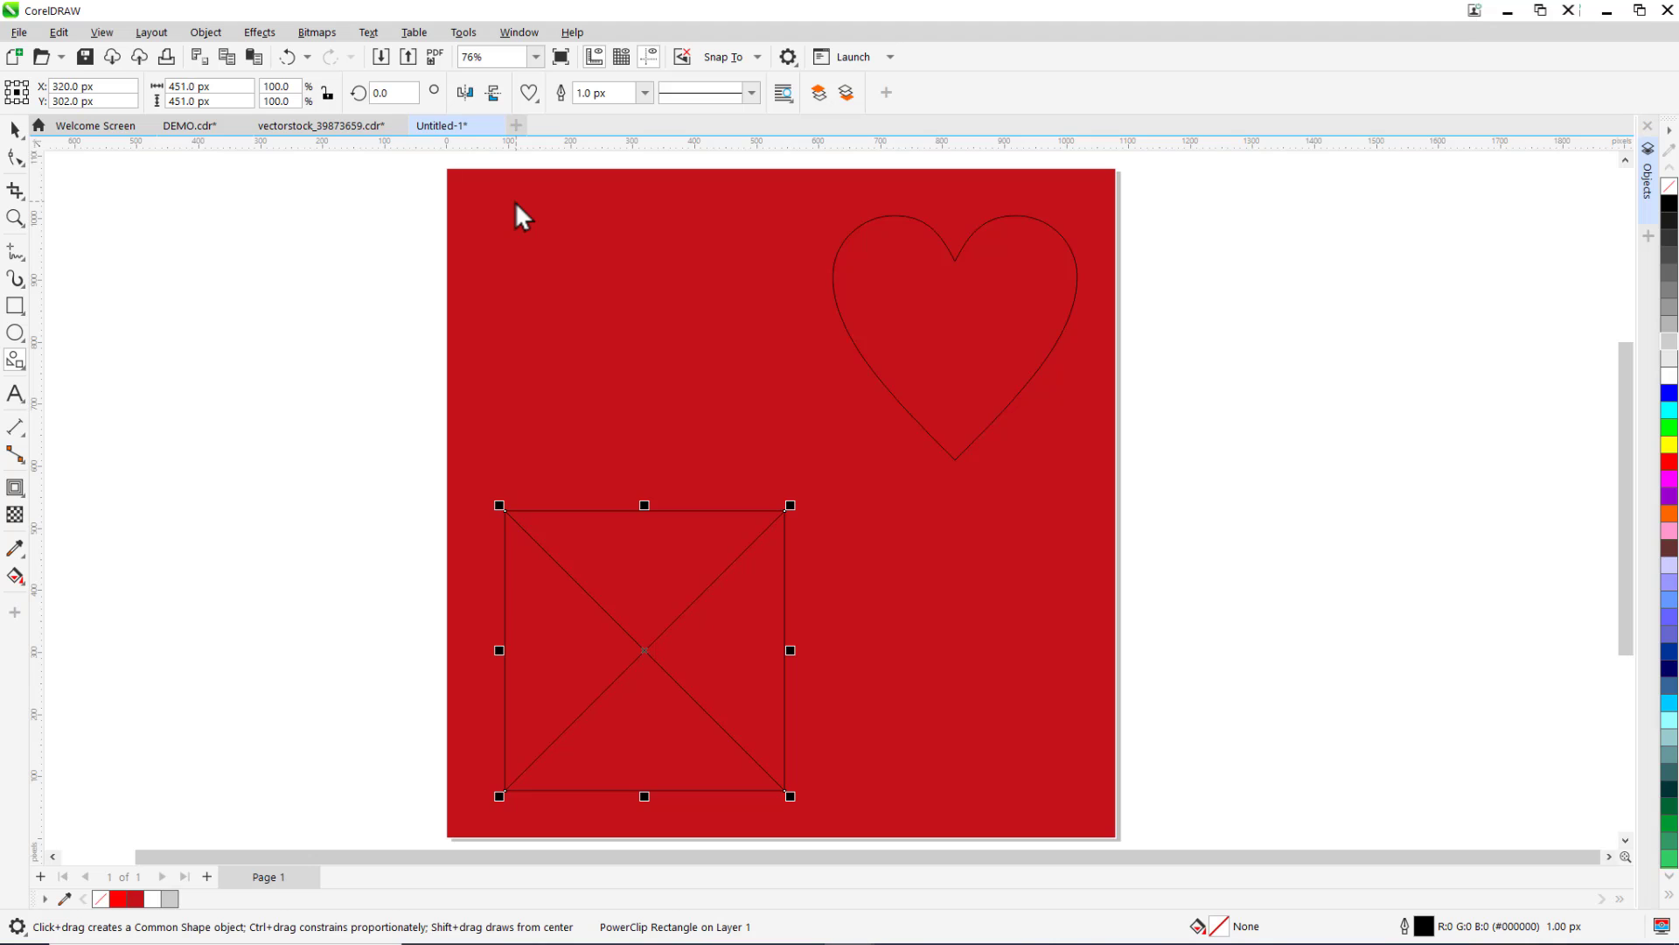
click(890, 327)
right_click(890, 326)
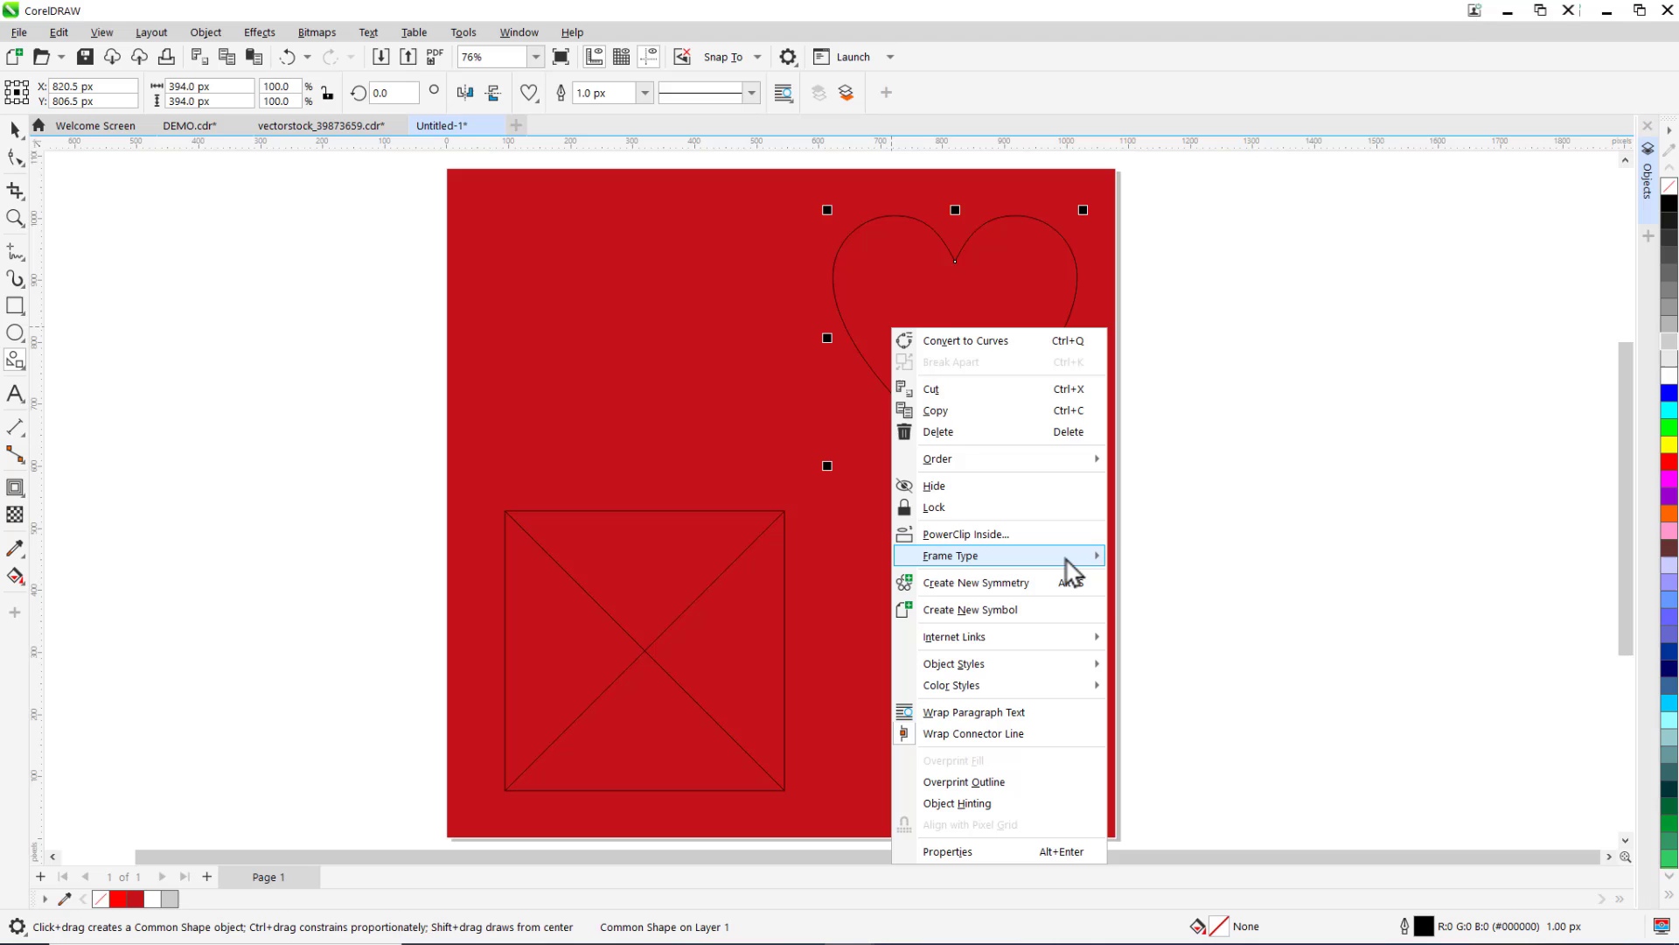
mouse_move(1066, 561)
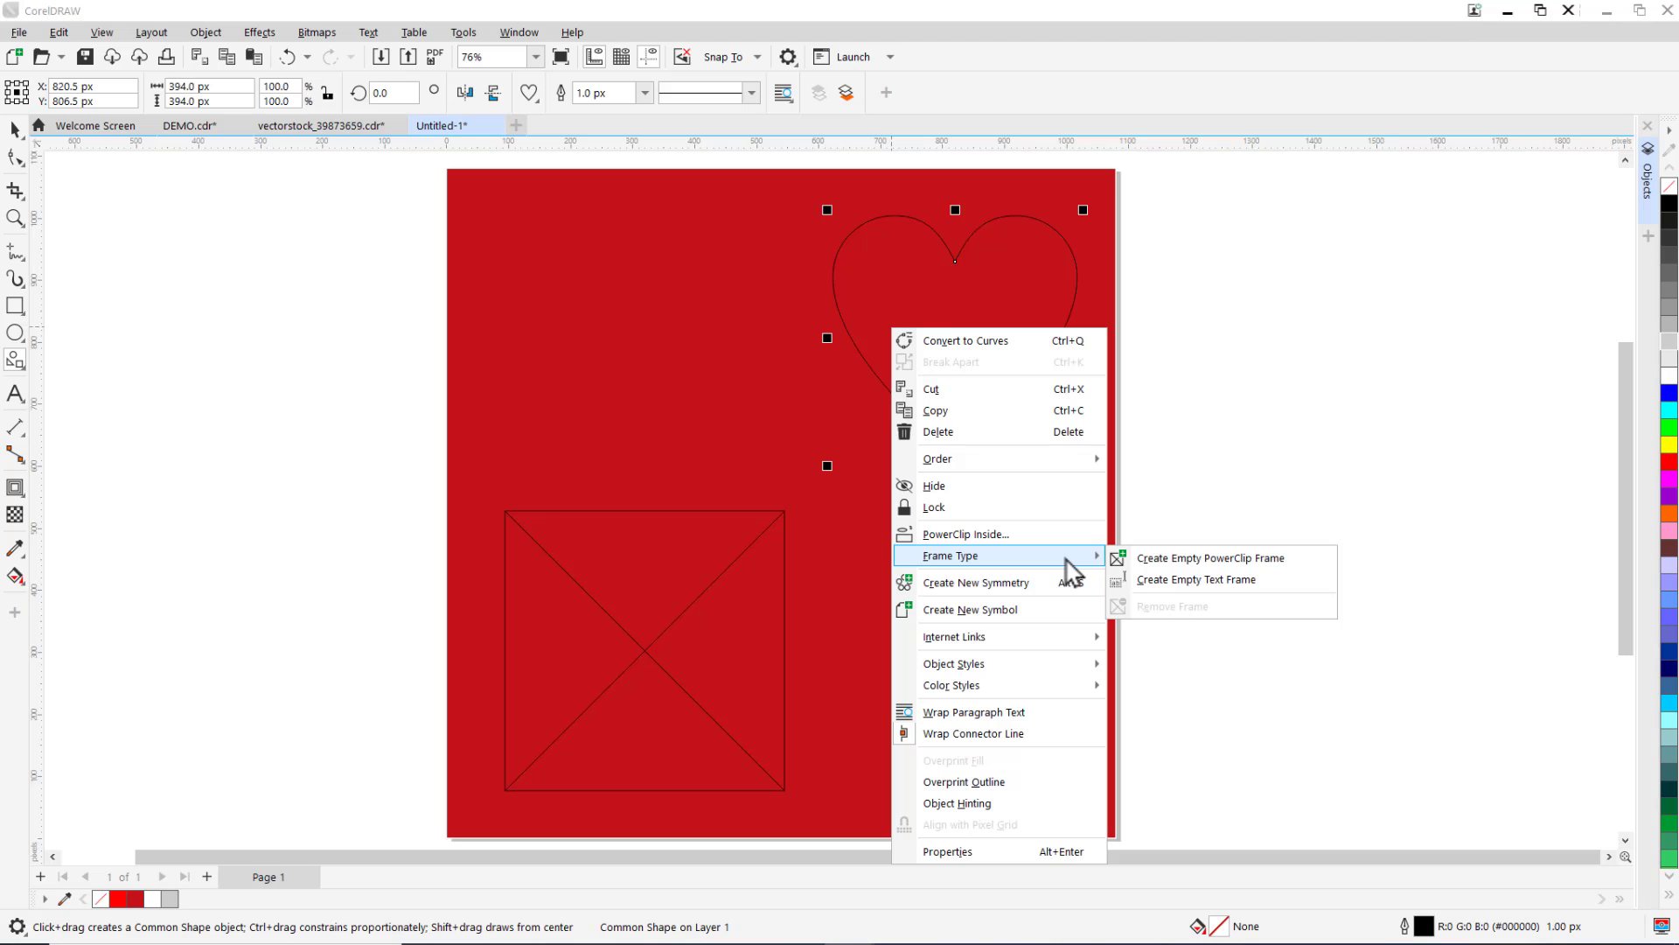
click(1164, 560)
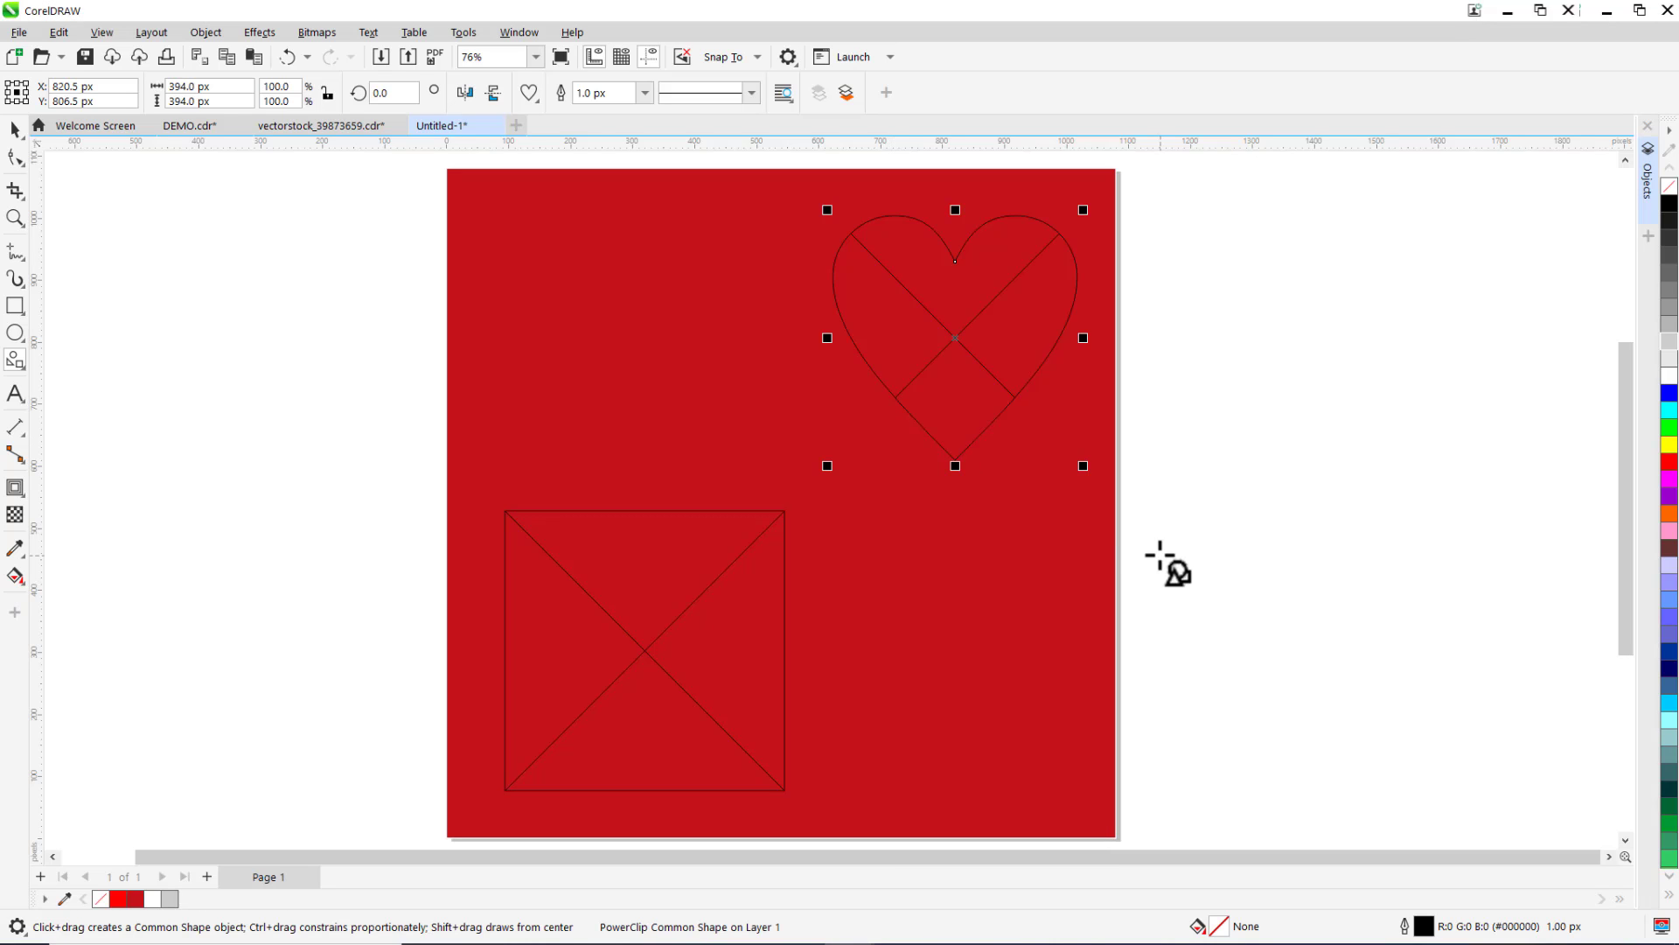
click(382, 58)
Import both holiday photos and place them to the left of the page
drag(119, 561, 280, 422)
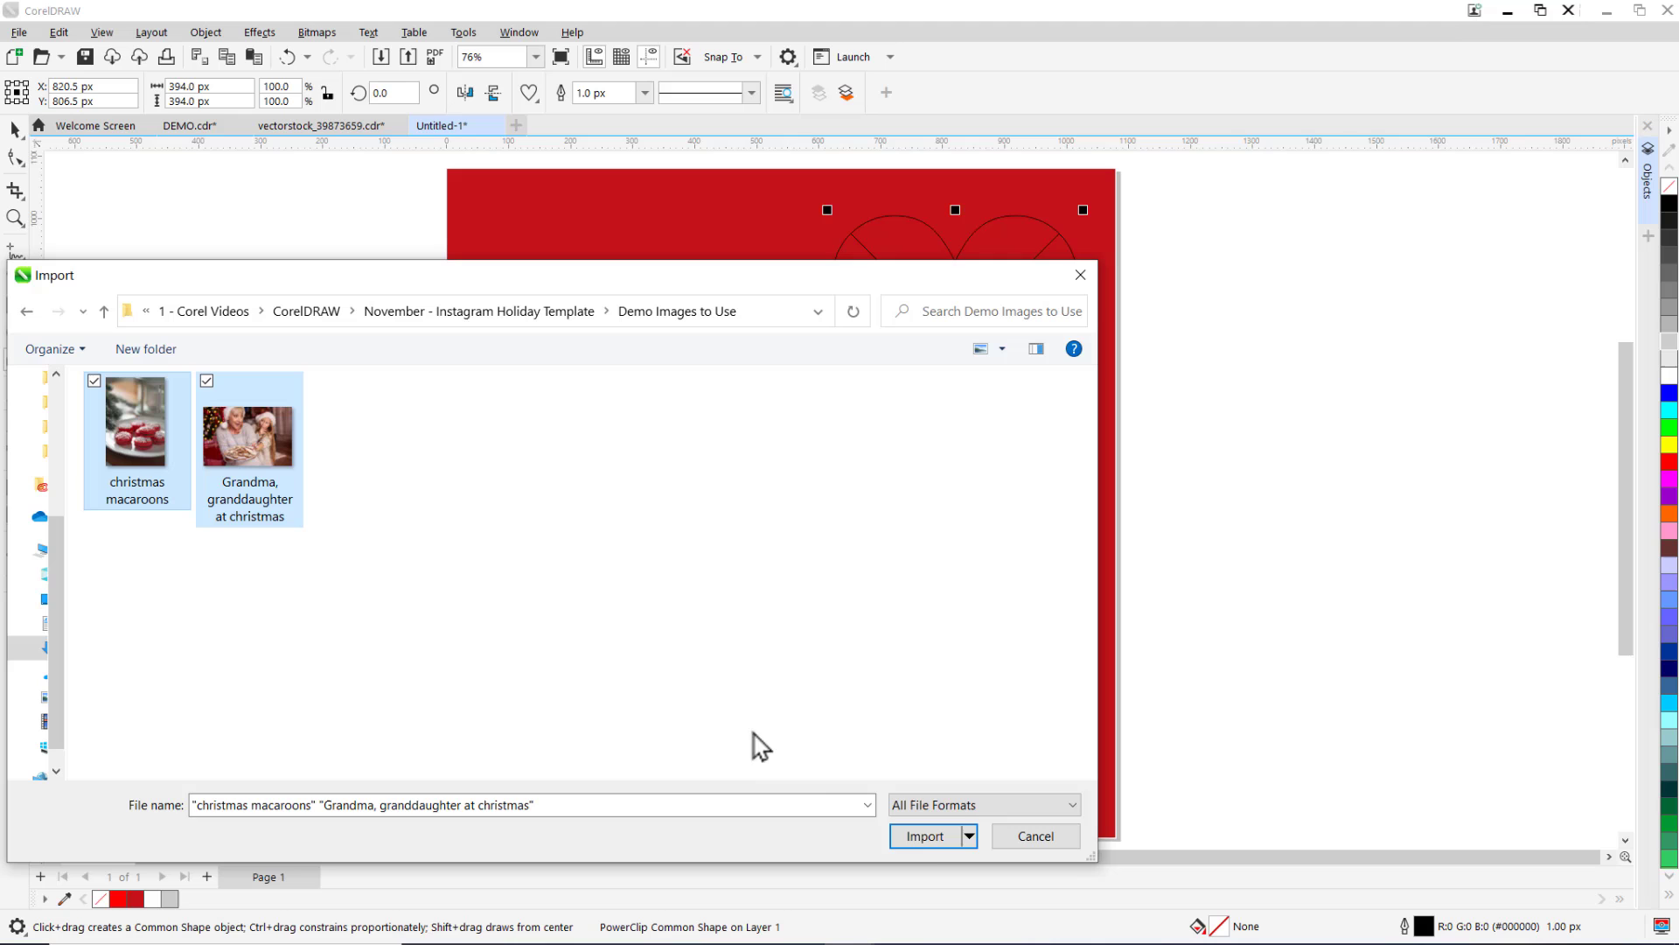
click(926, 835)
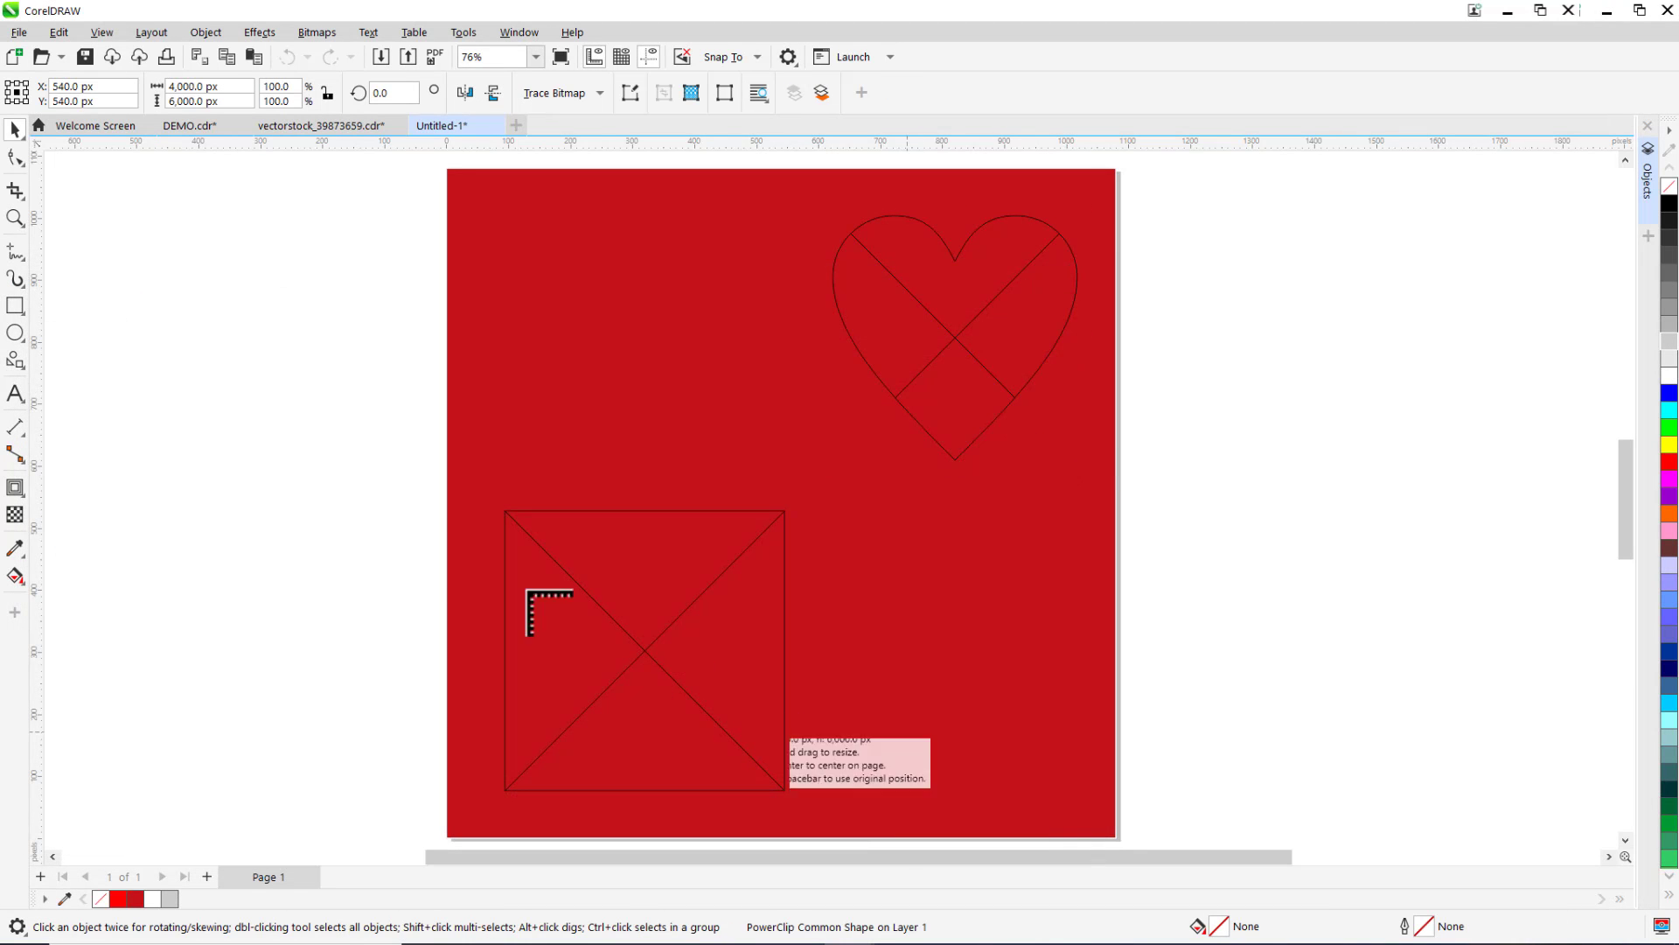
drag(103, 174, 487, 551)
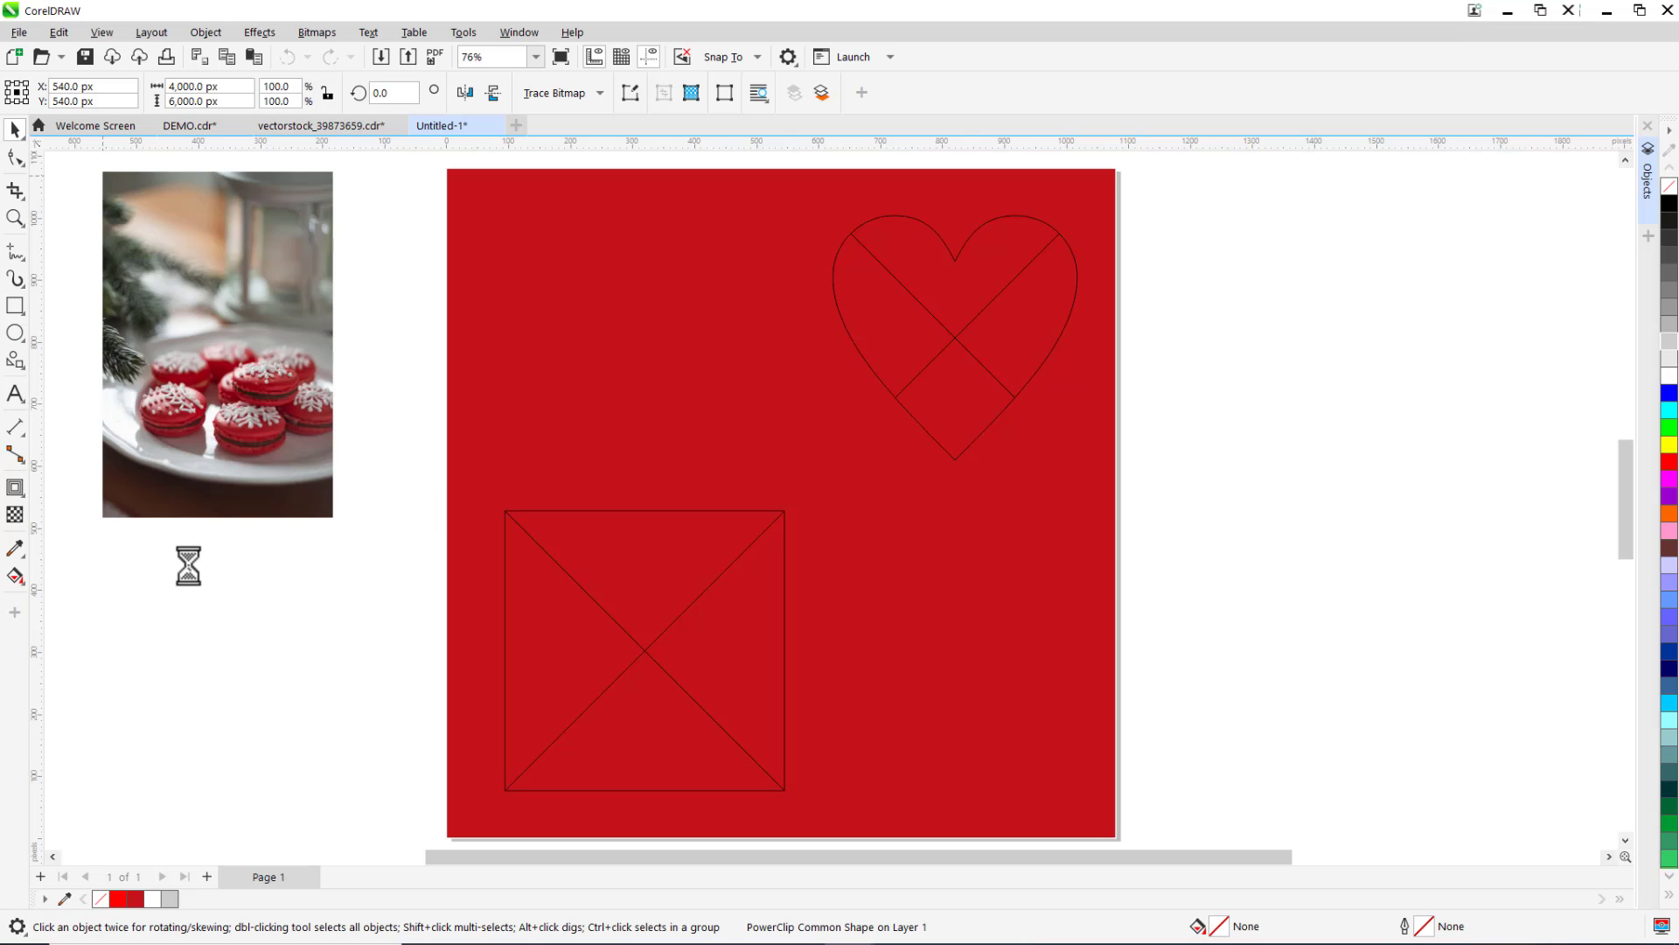
drag(106, 541, 411, 742)
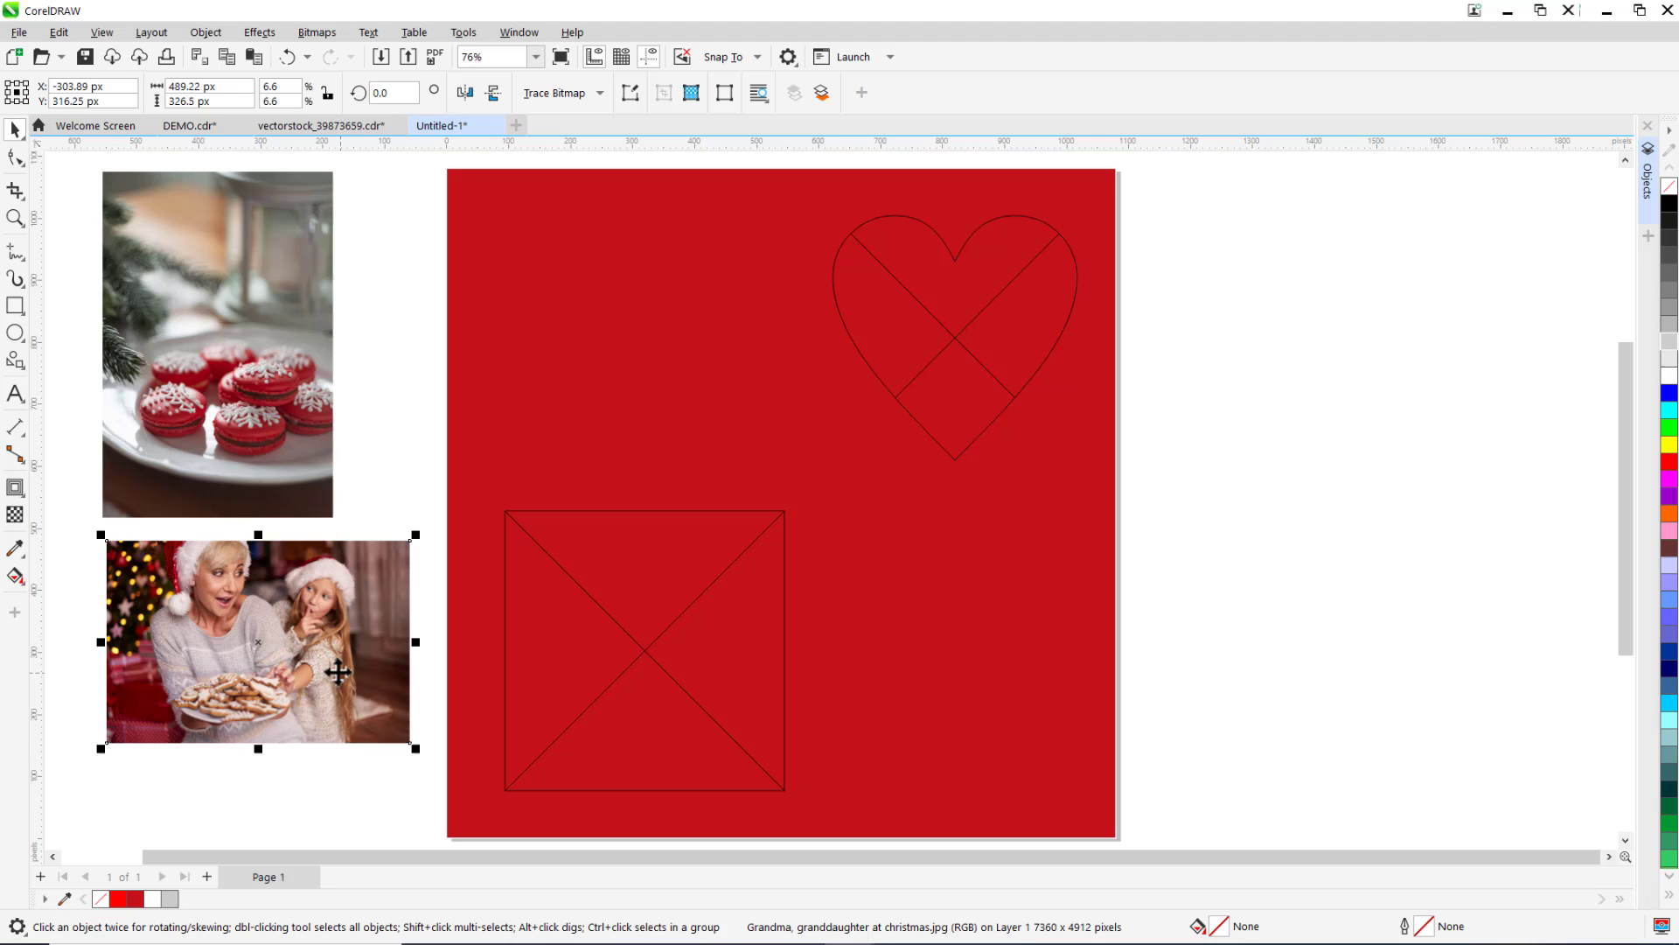
Put the macaroons photo into the square frame, enlarged and shifted to fill it
click(276, 382)
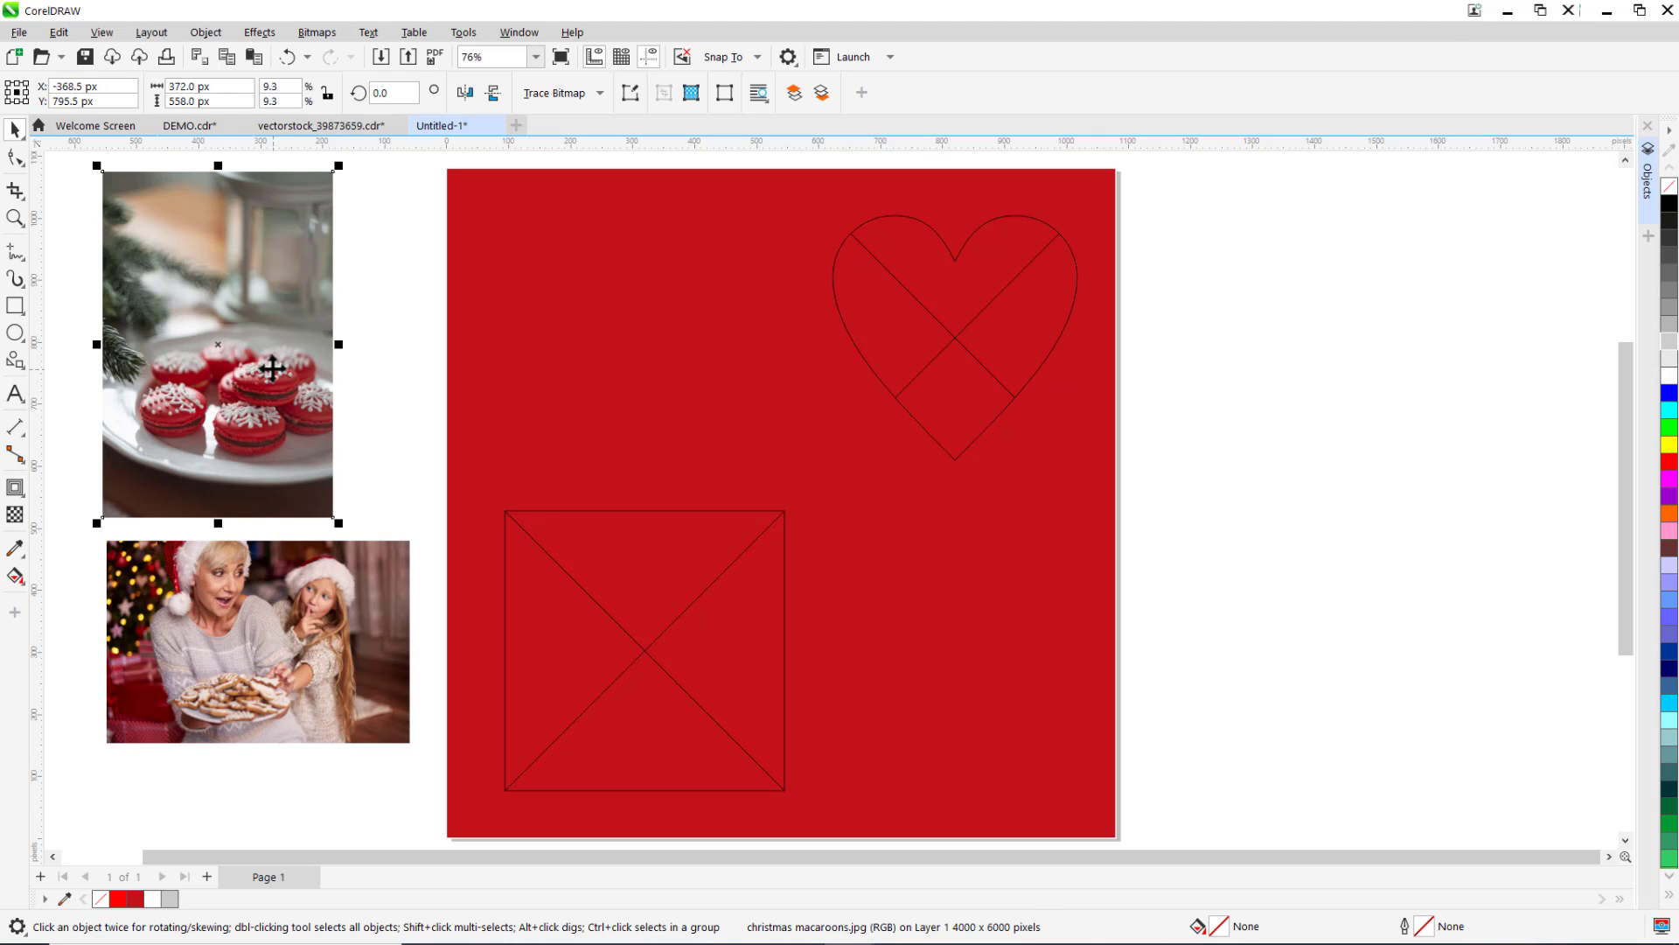
drag(270, 364, 656, 607)
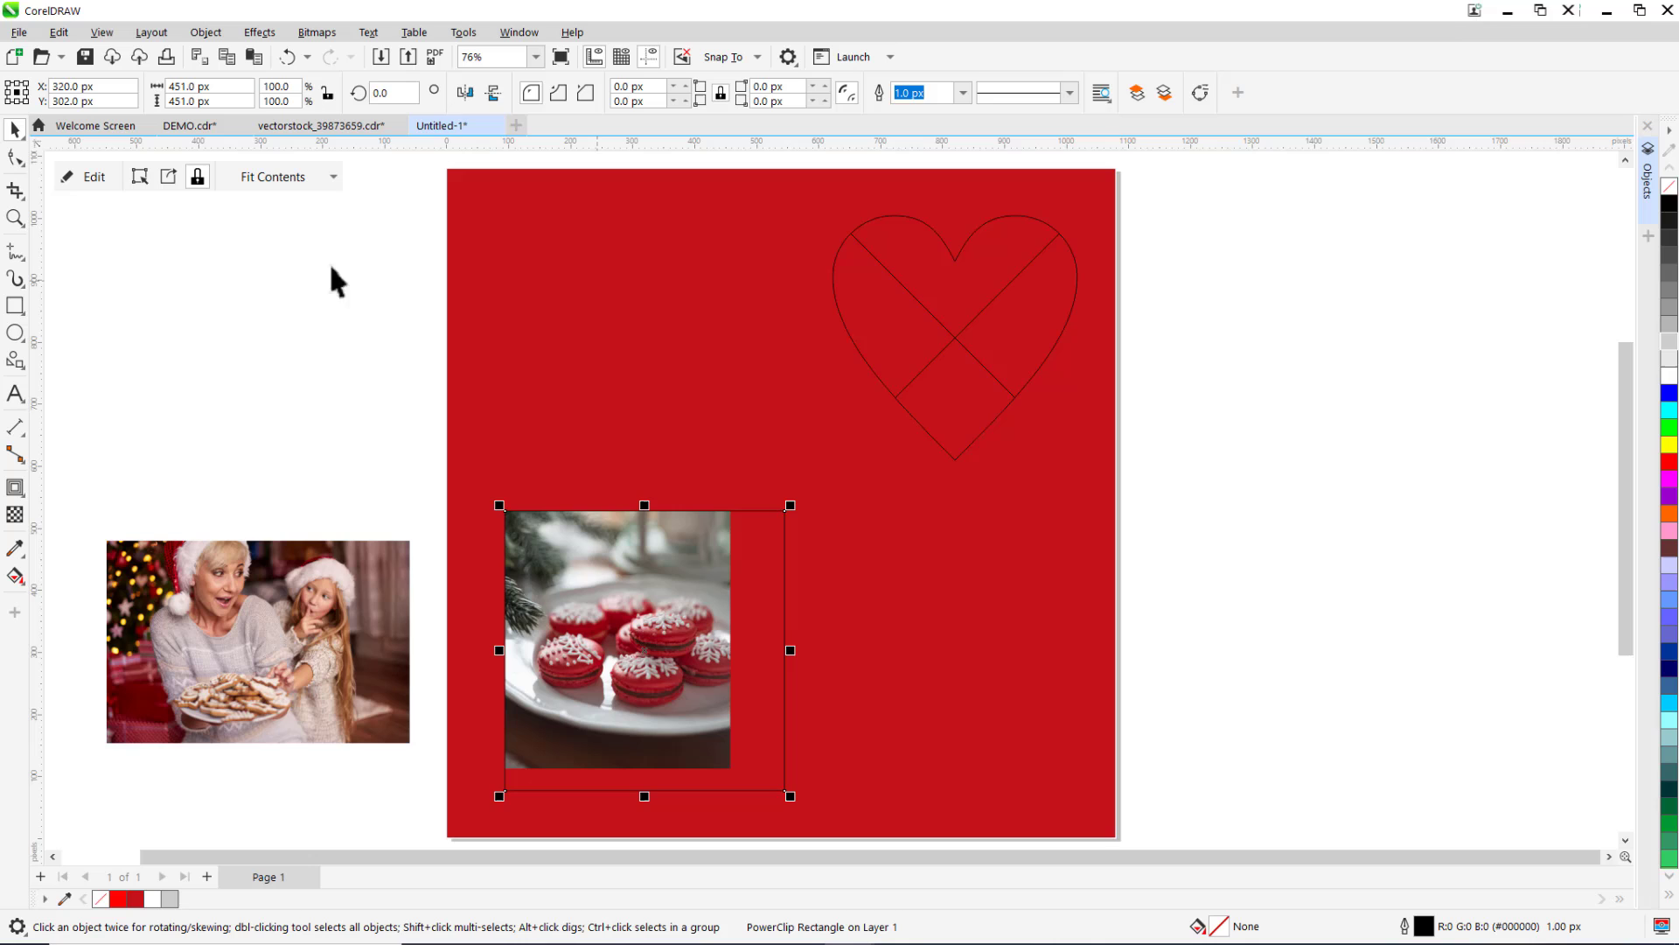
click(140, 176)
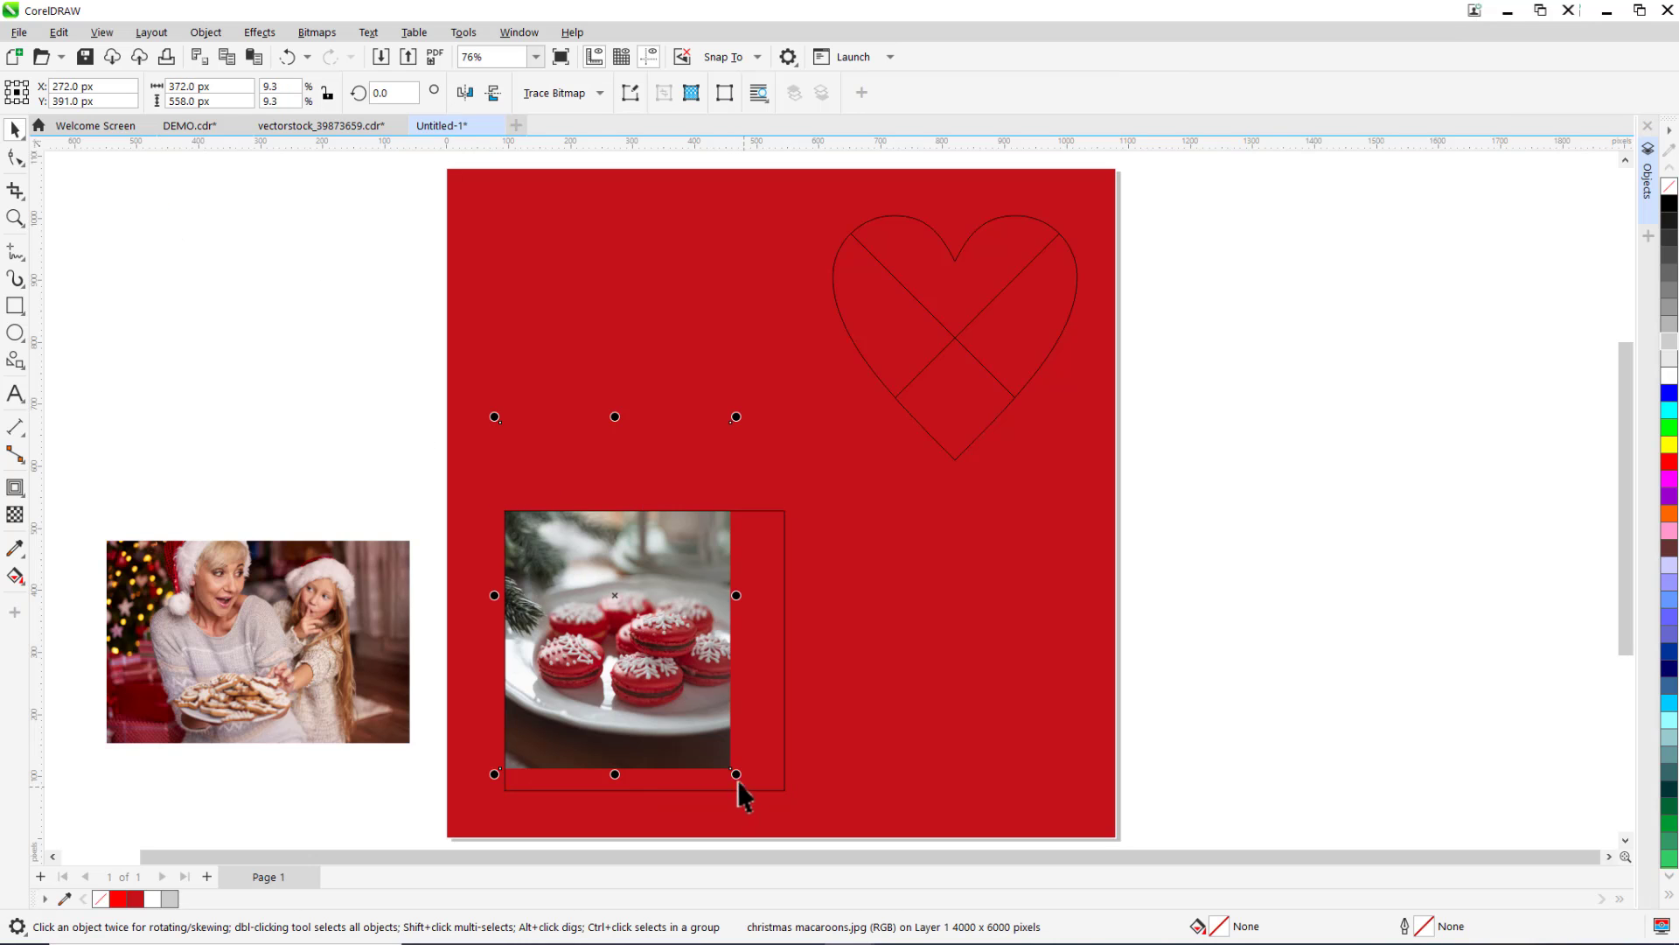
drag(737, 776, 858, 800)
drag(700, 623, 682, 568)
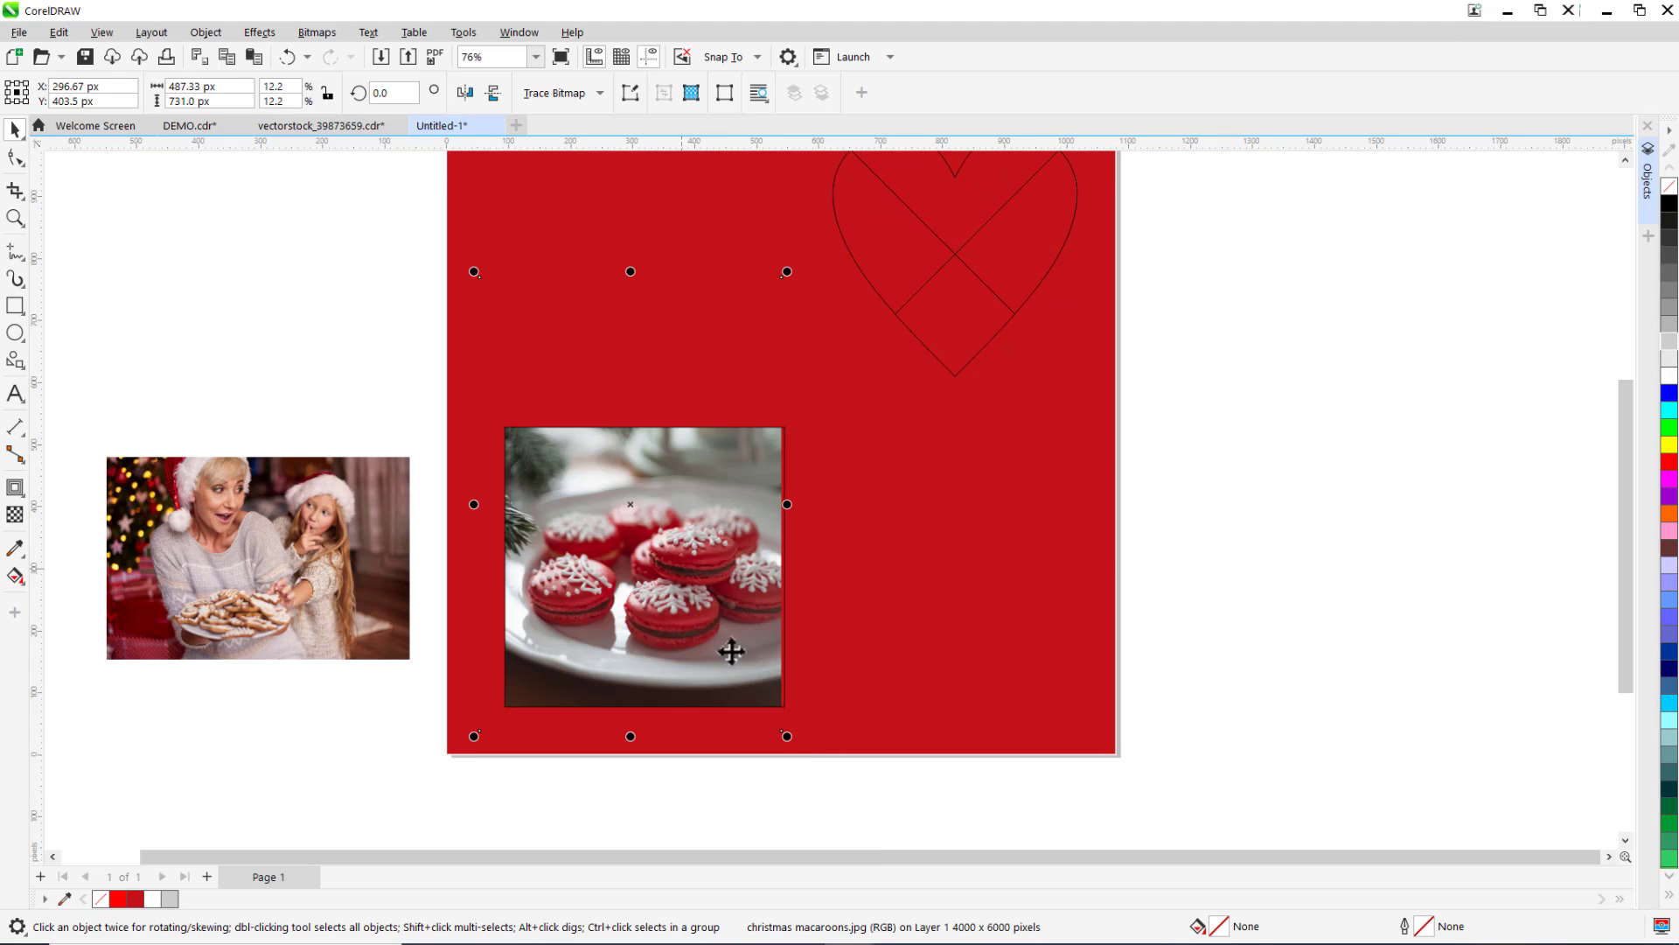
drag(787, 738, 870, 822)
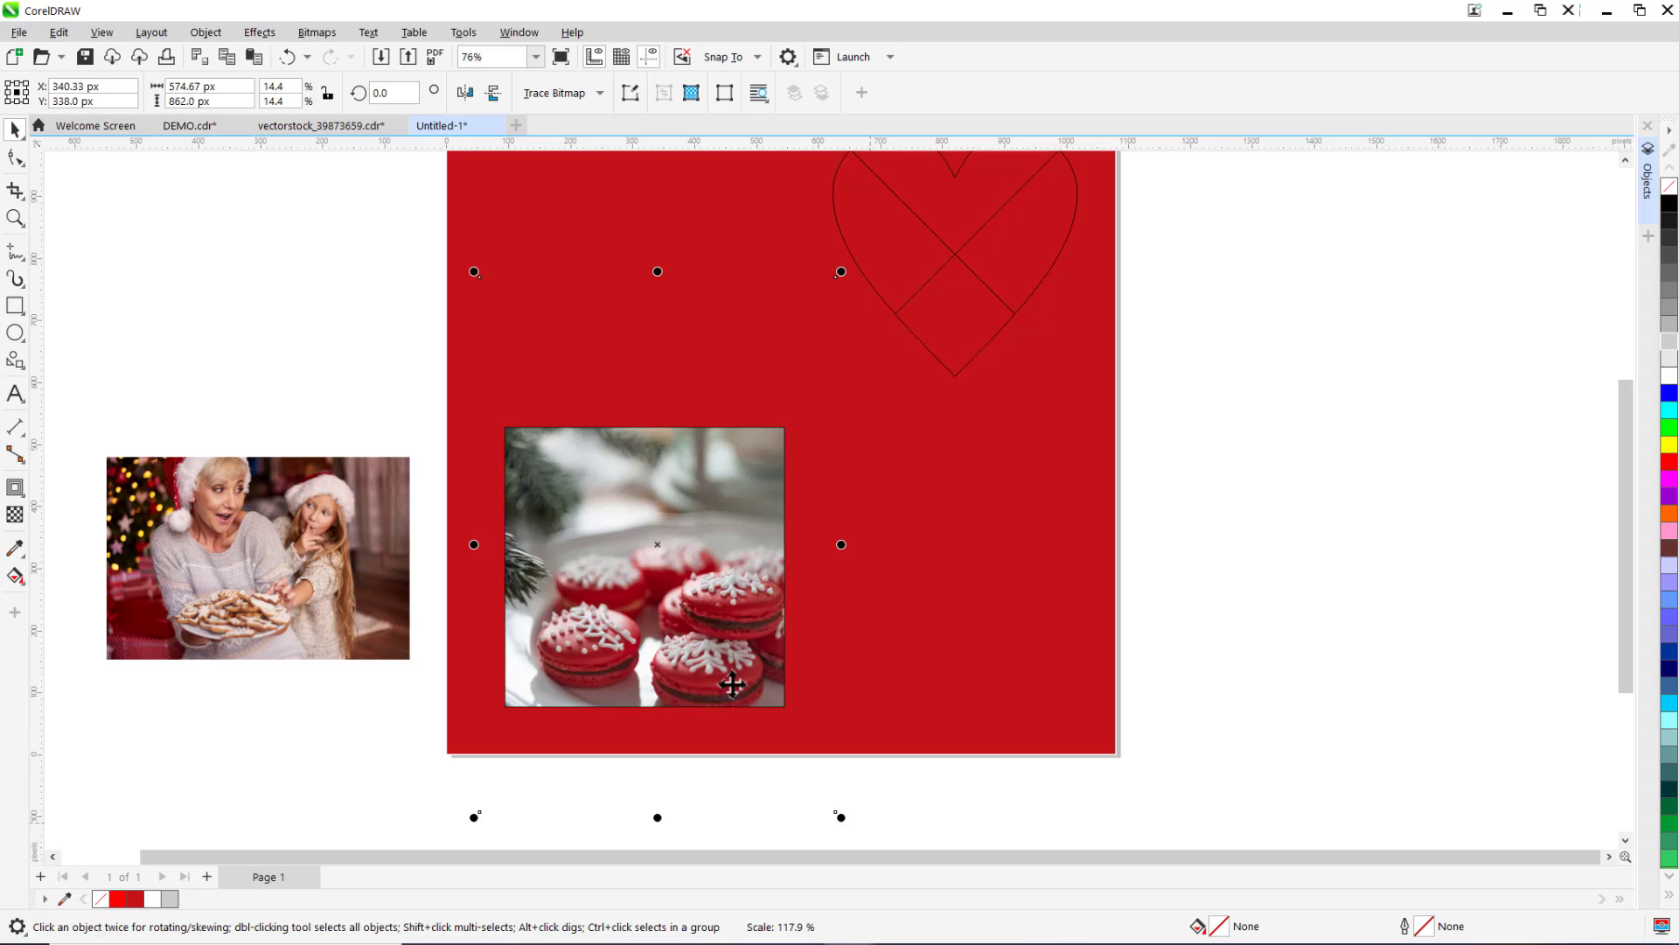
drag(690, 616, 665, 596)
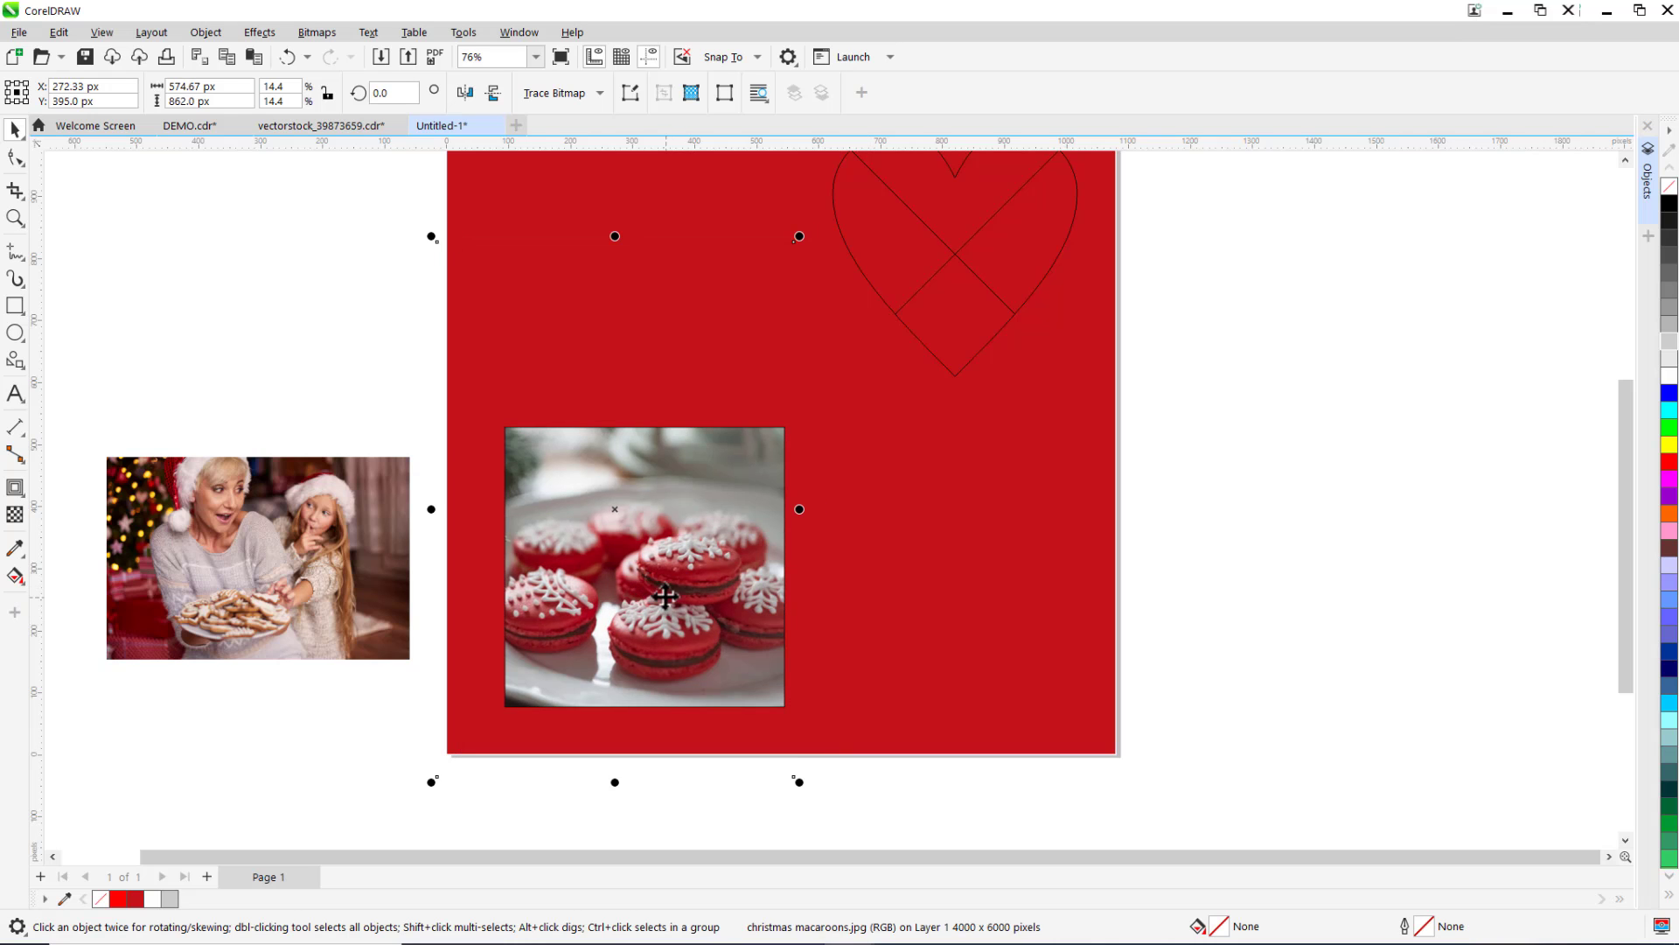
Put the grandmother-and-granddaughter photo into the heart frame, enlarged to fill it
click(337, 603)
drag(313, 574, 912, 276)
drag(1634, 443, 1627, 396)
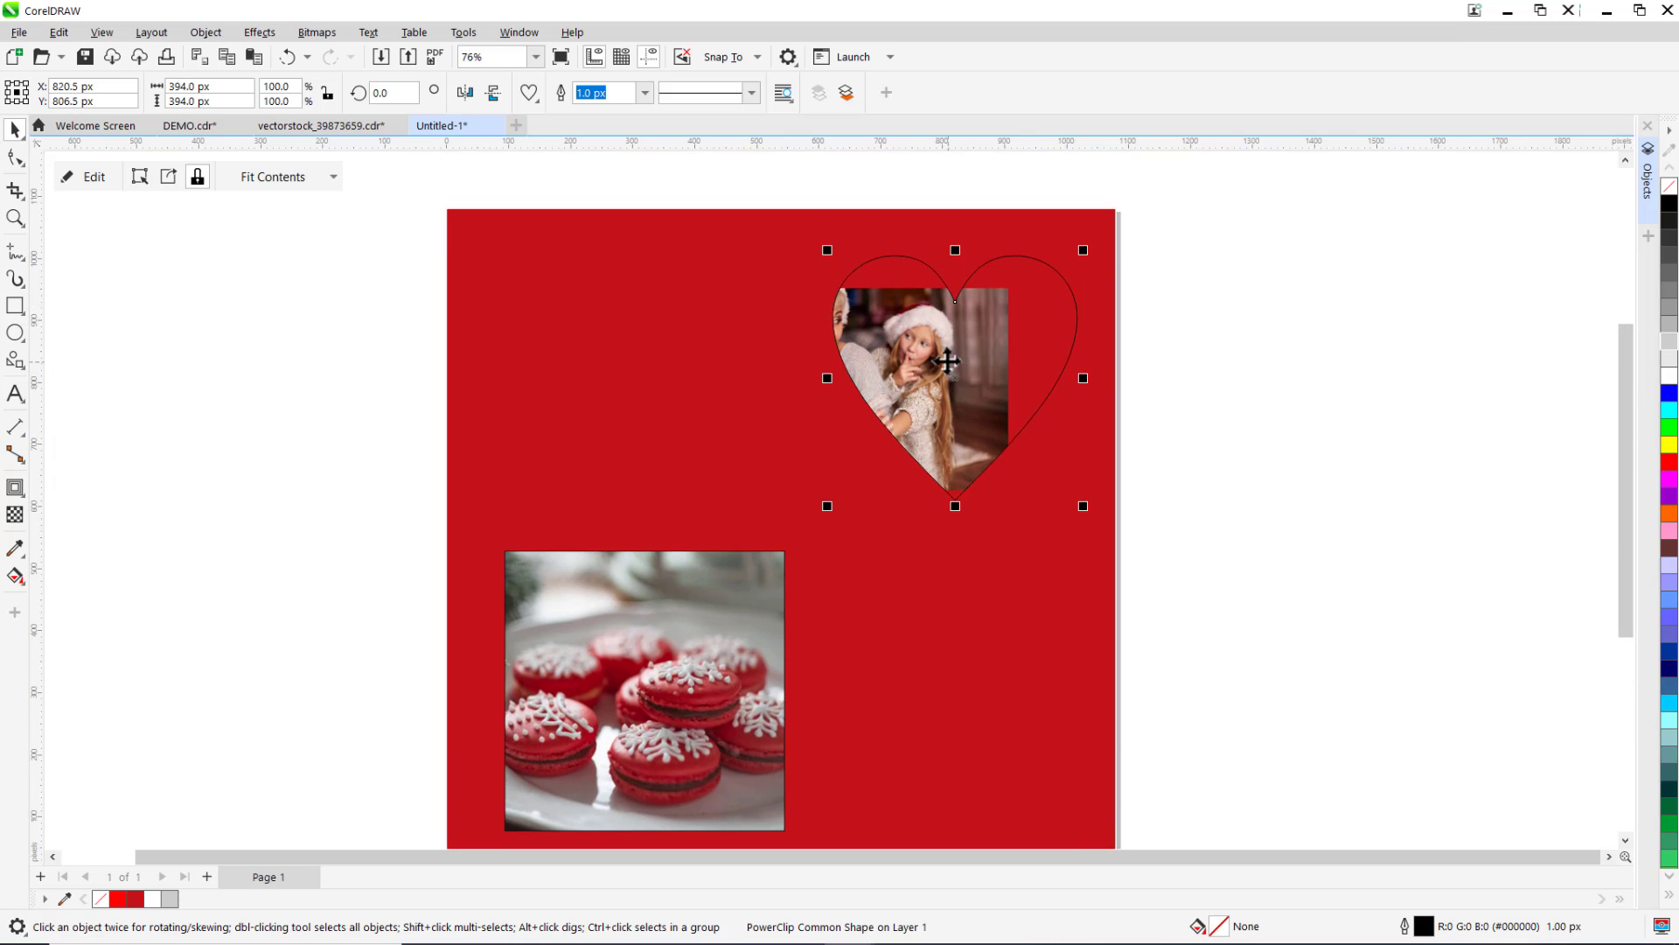
click(139, 176)
drag(1015, 278, 1100, 226)
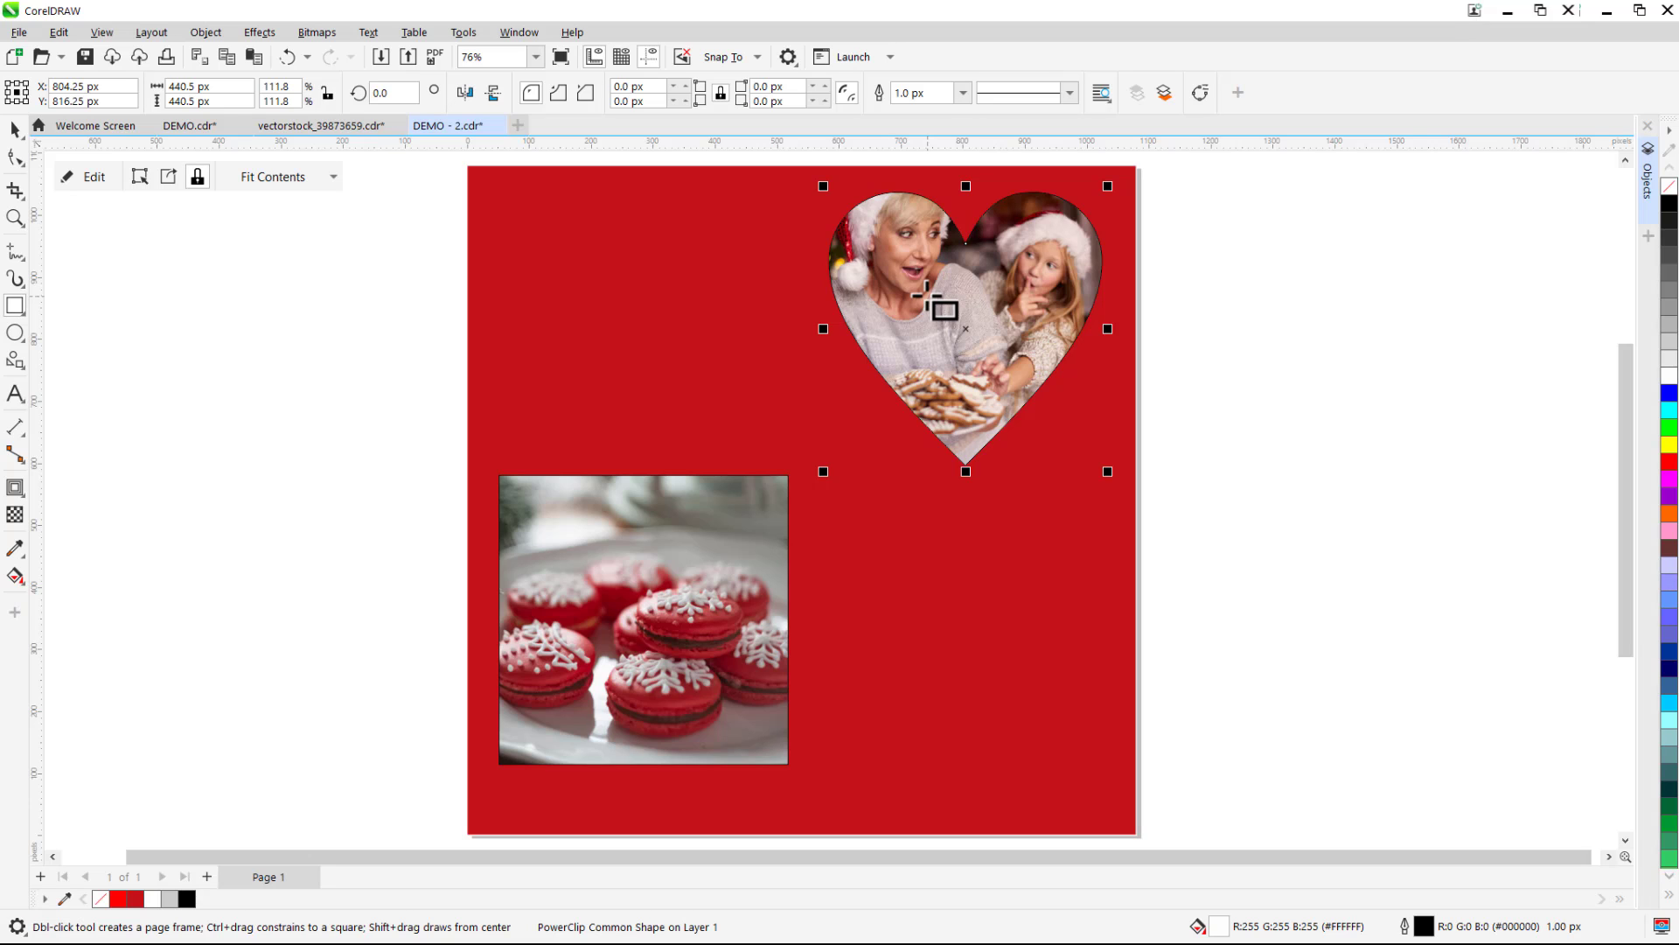
Give the heart frame a 10 px white outline
click(963, 92)
click(949, 227)
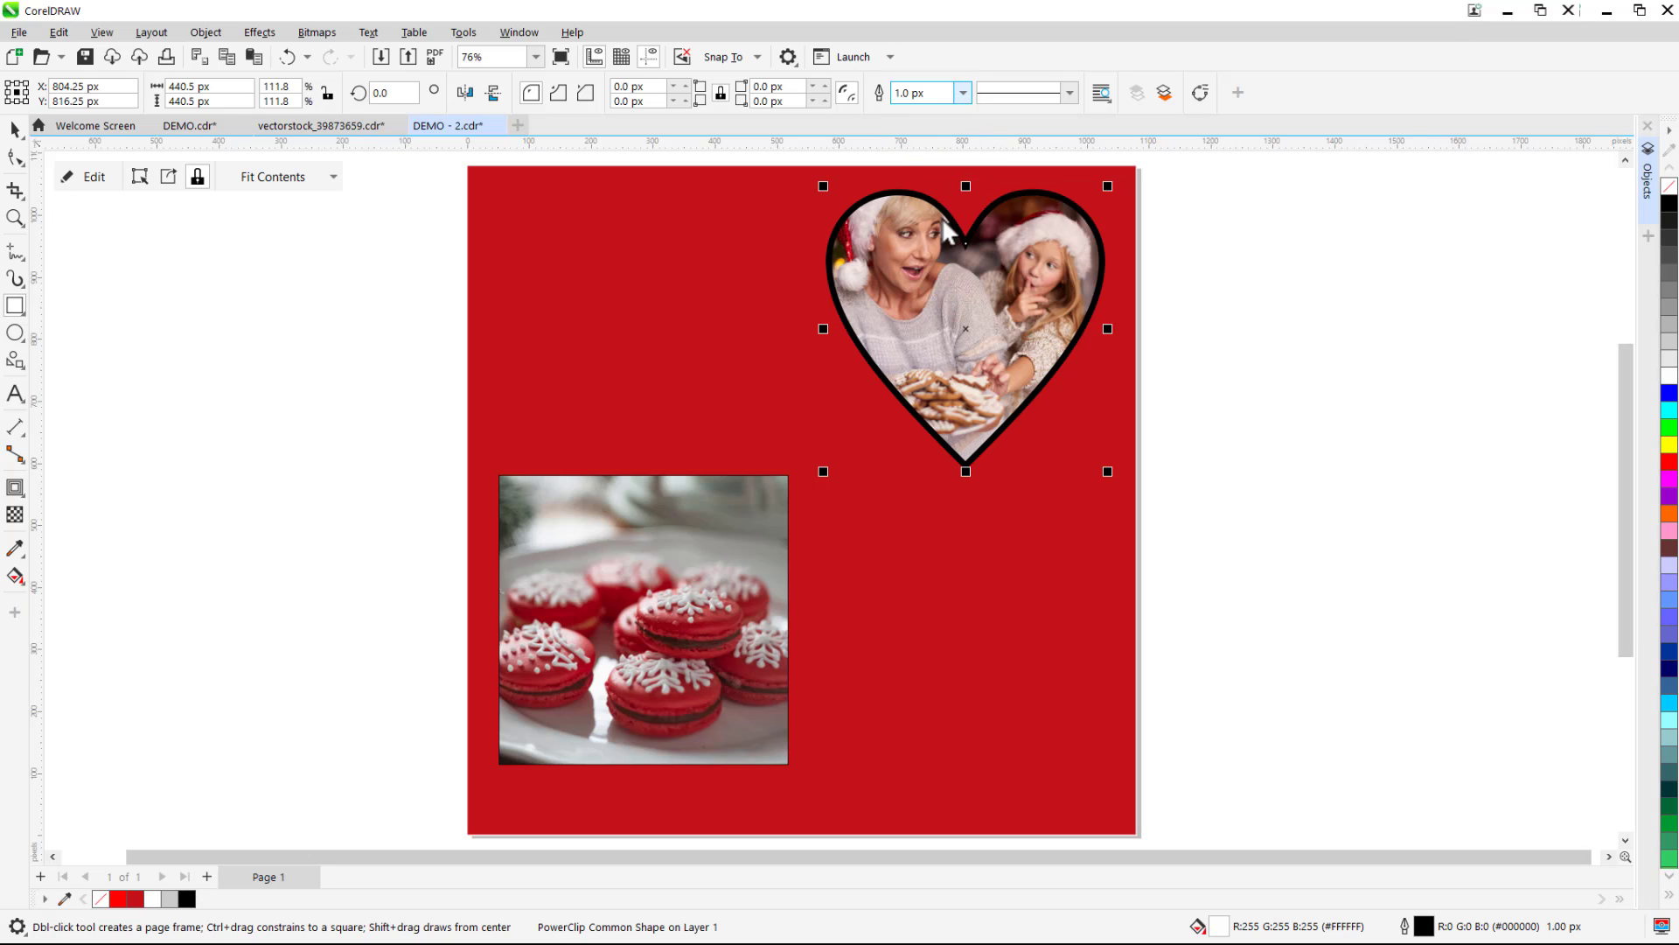
right_click(1670, 374)
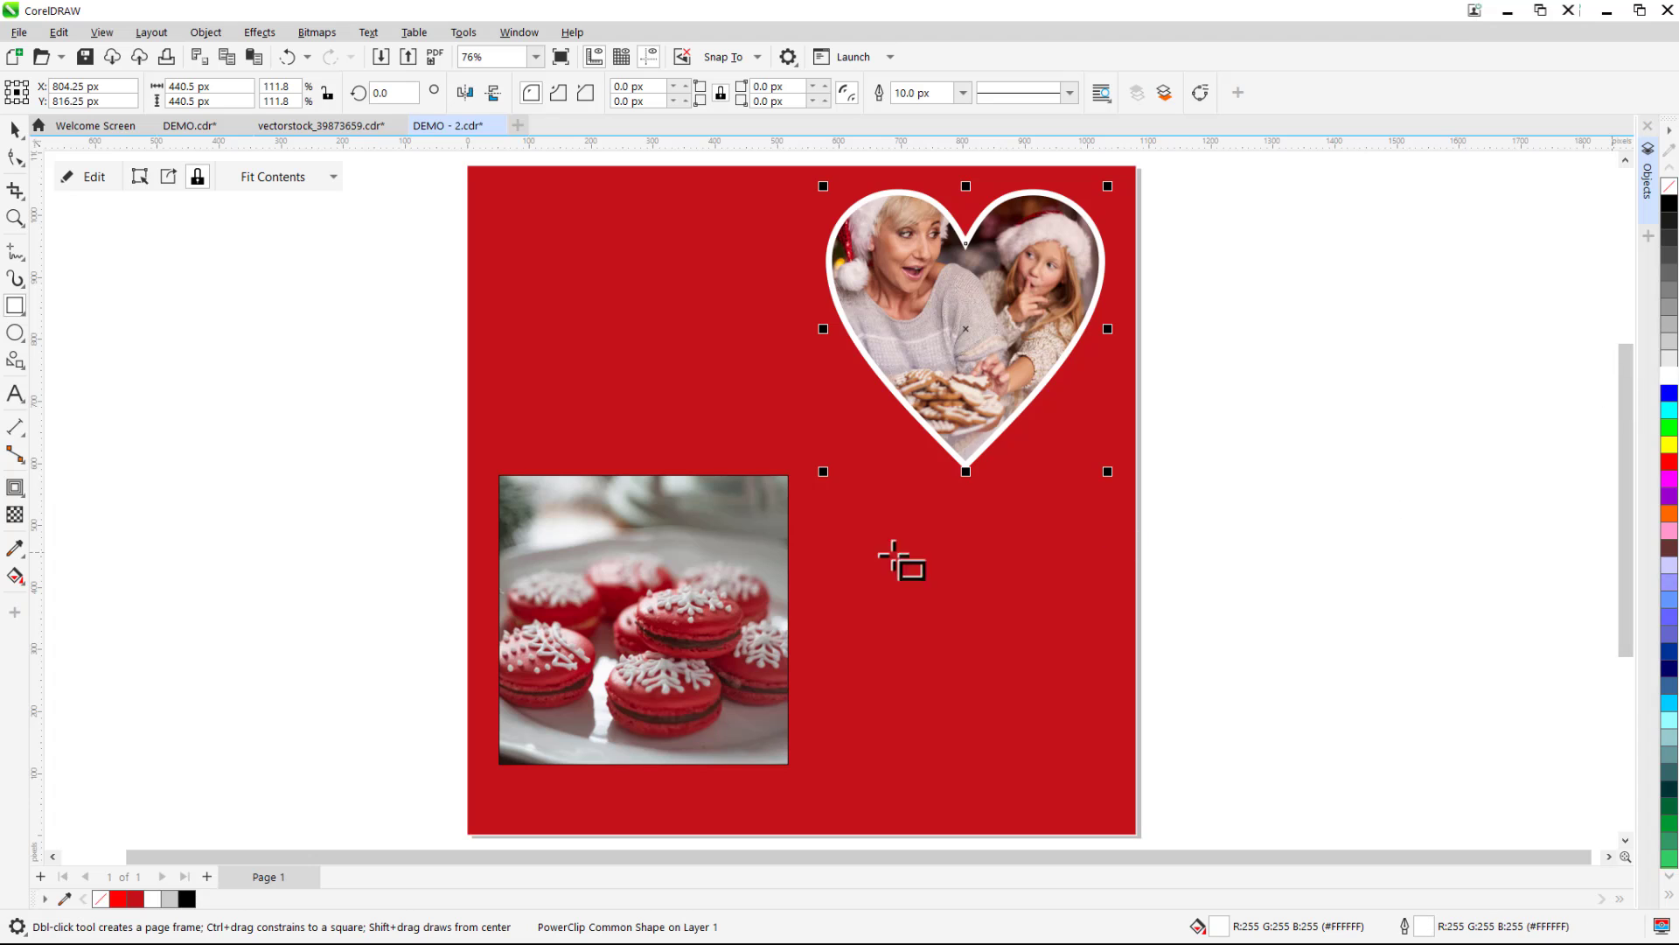
Give the macaroons square frame a thick white outline as well
click(769, 570)
click(963, 93)
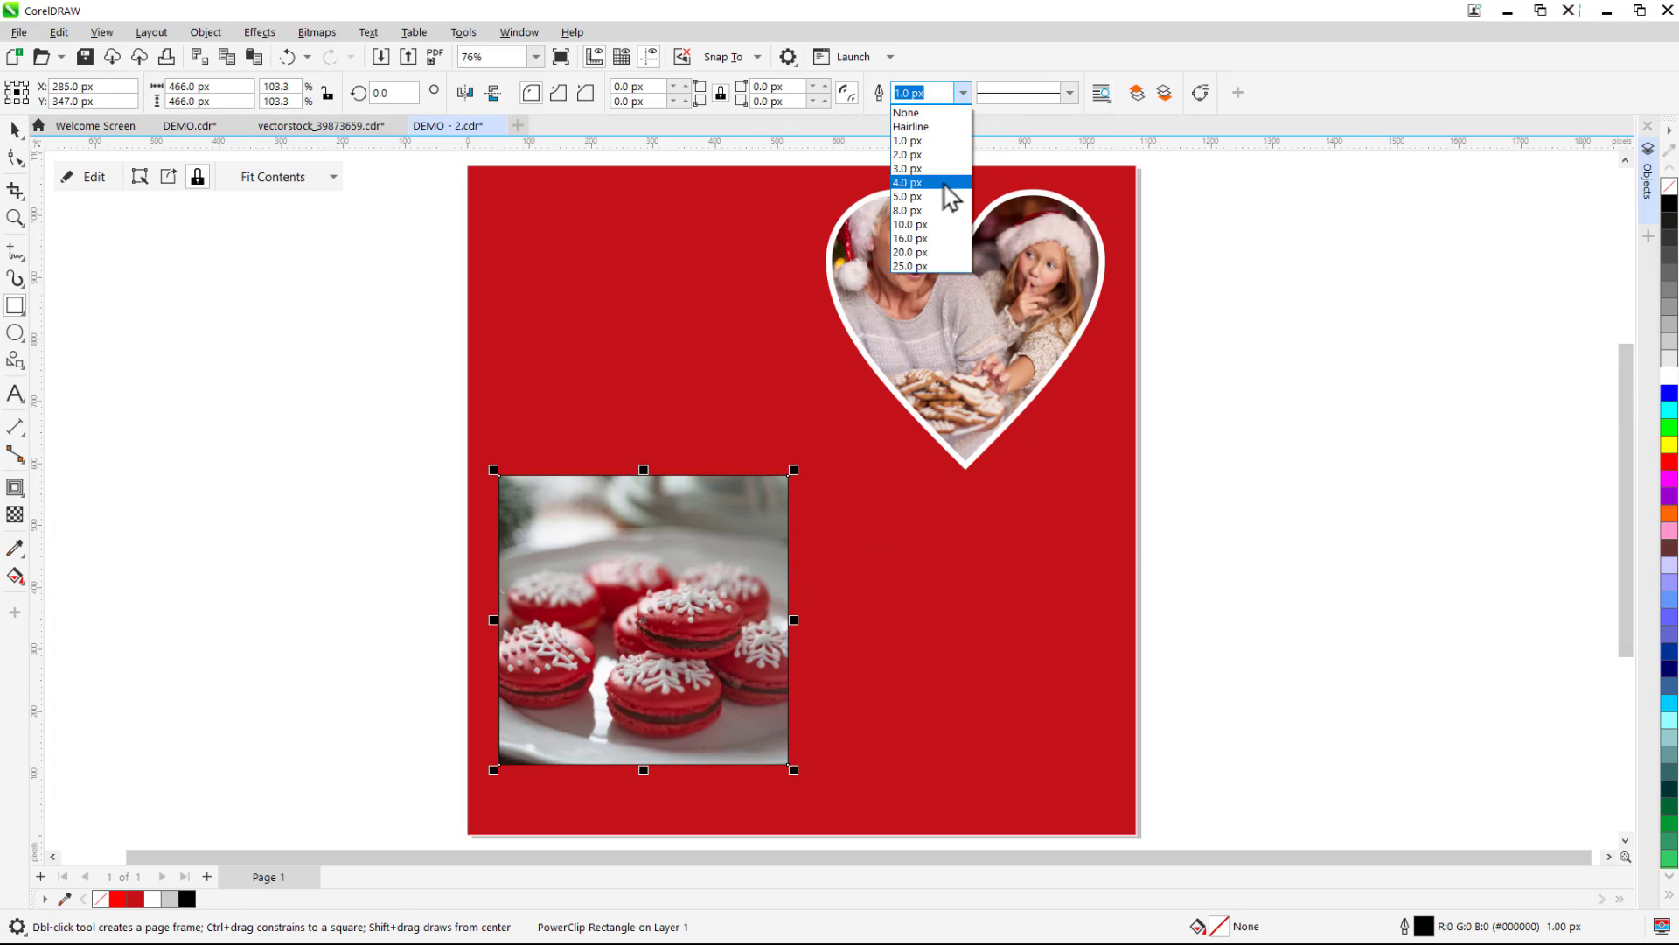
click(951, 210)
click(1070, 92)
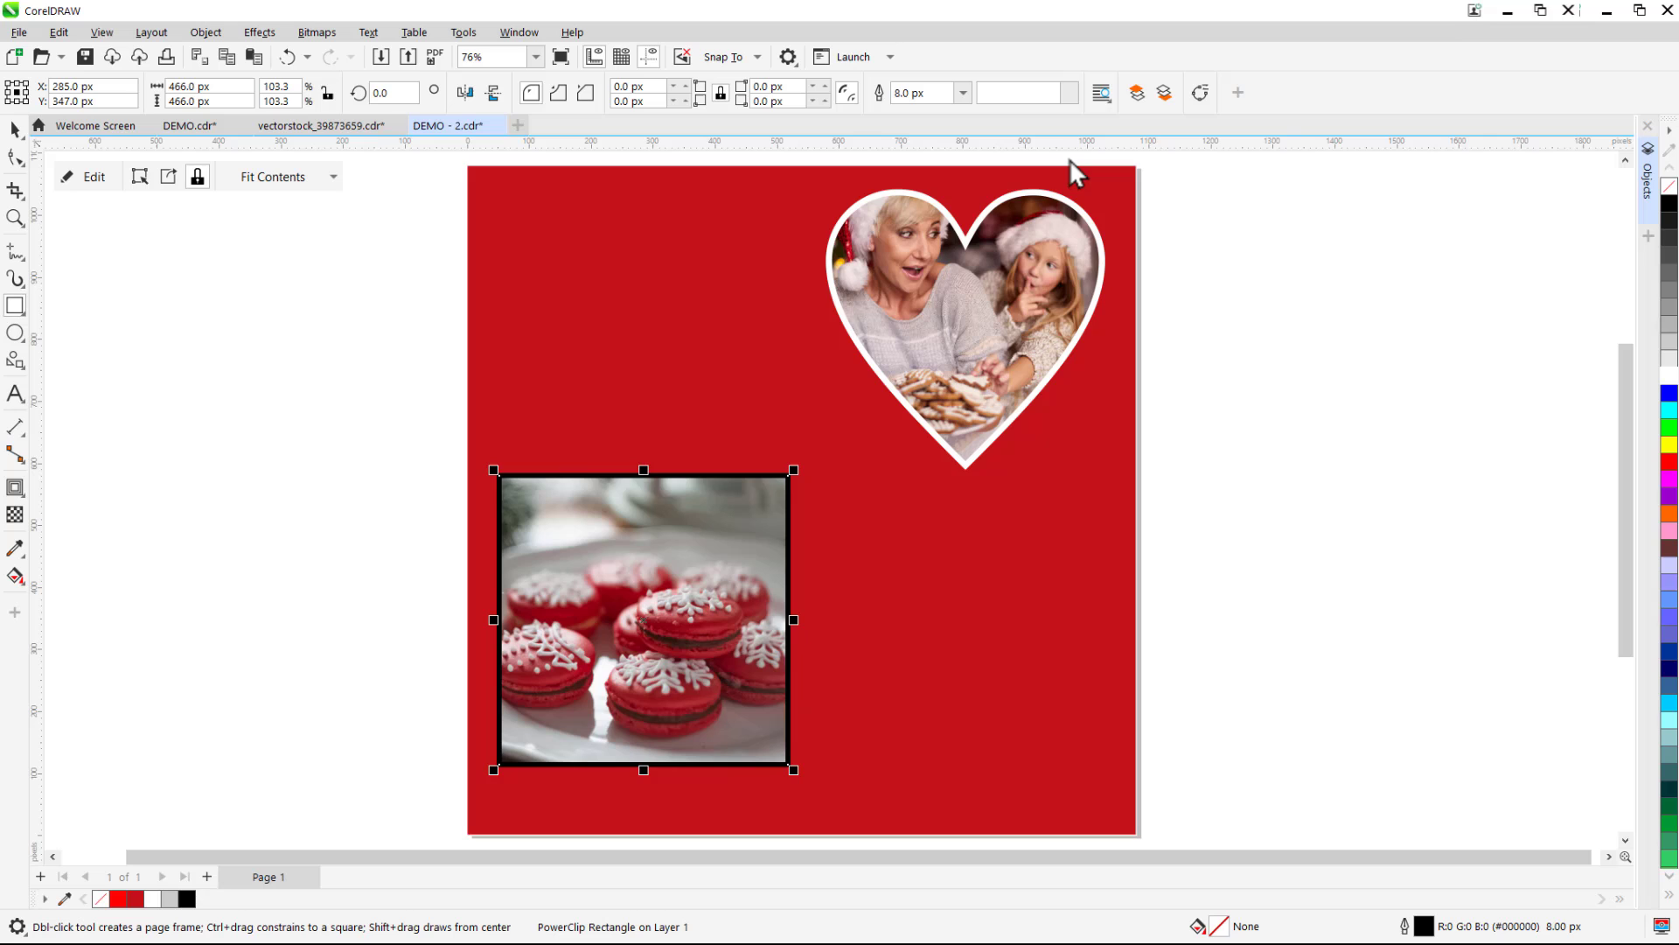
right_click(1670, 377)
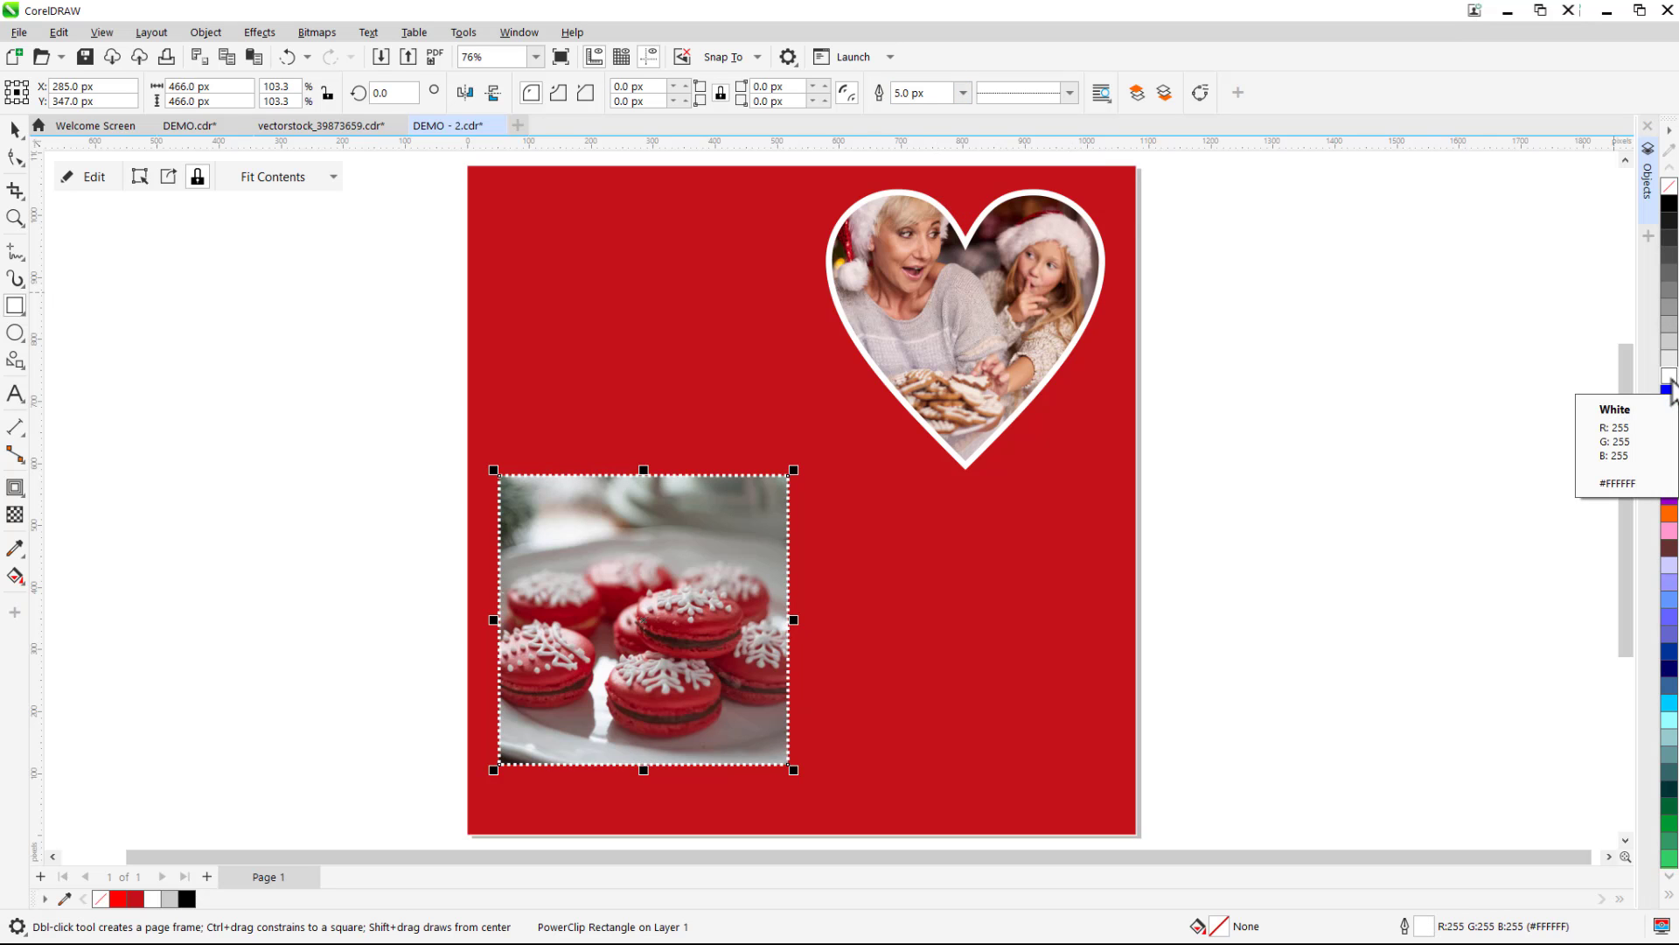
Switch to the vectorstock_39873659.cdr illustration after a brief look at the Welcome Screen Store
click(360, 128)
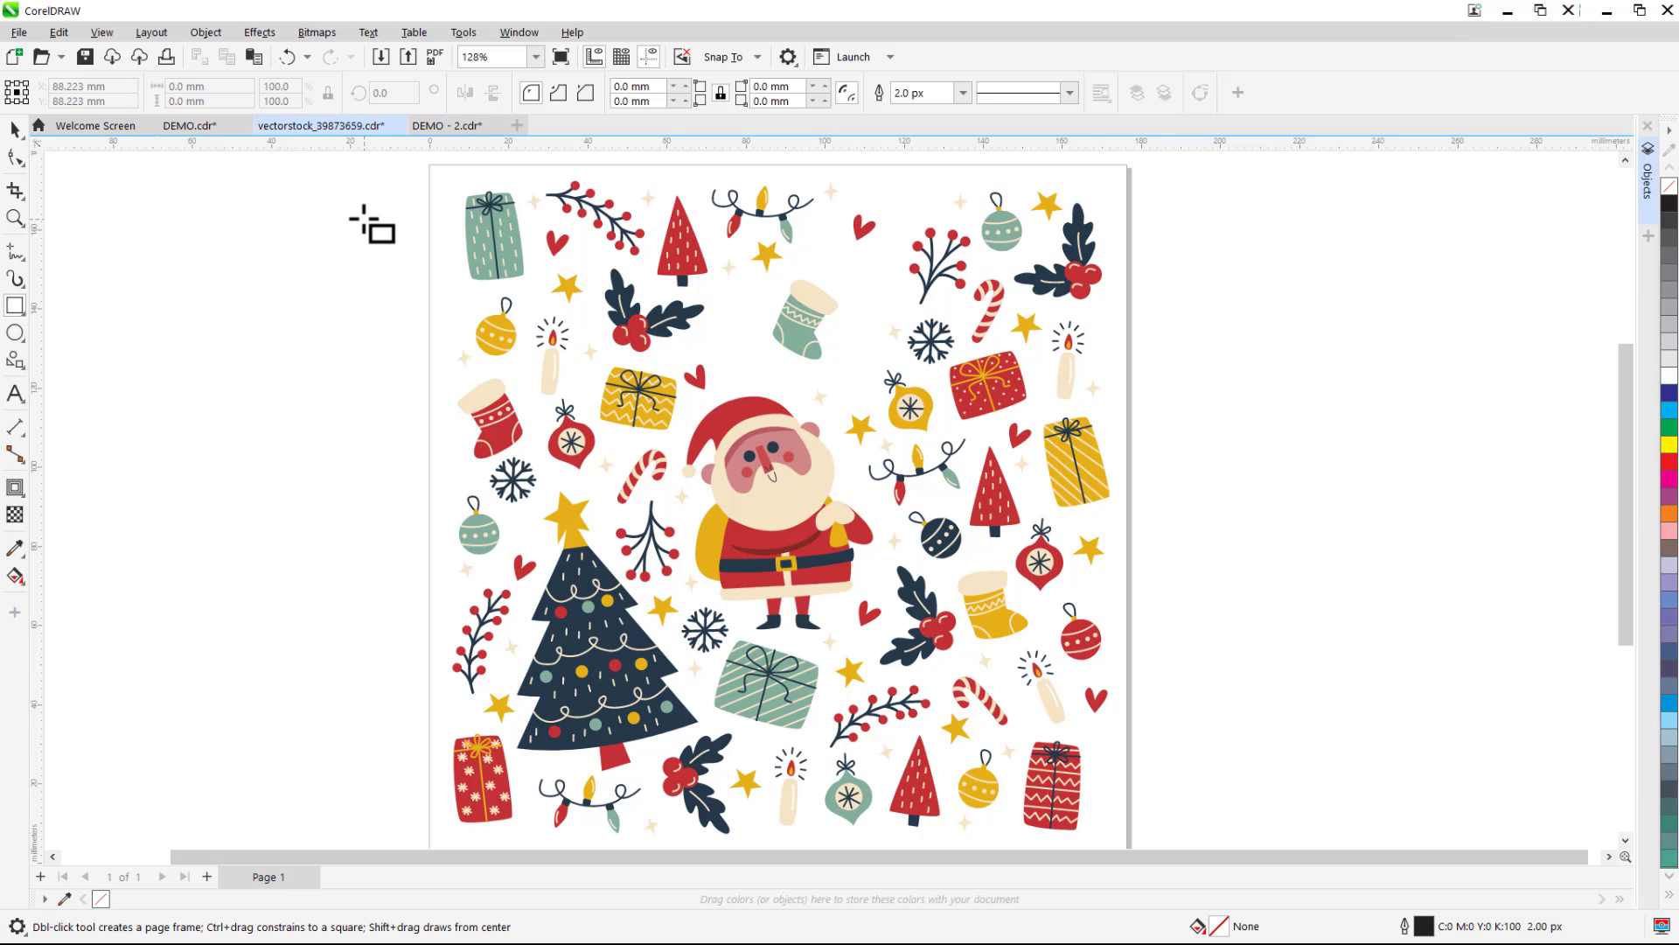
click(122, 127)
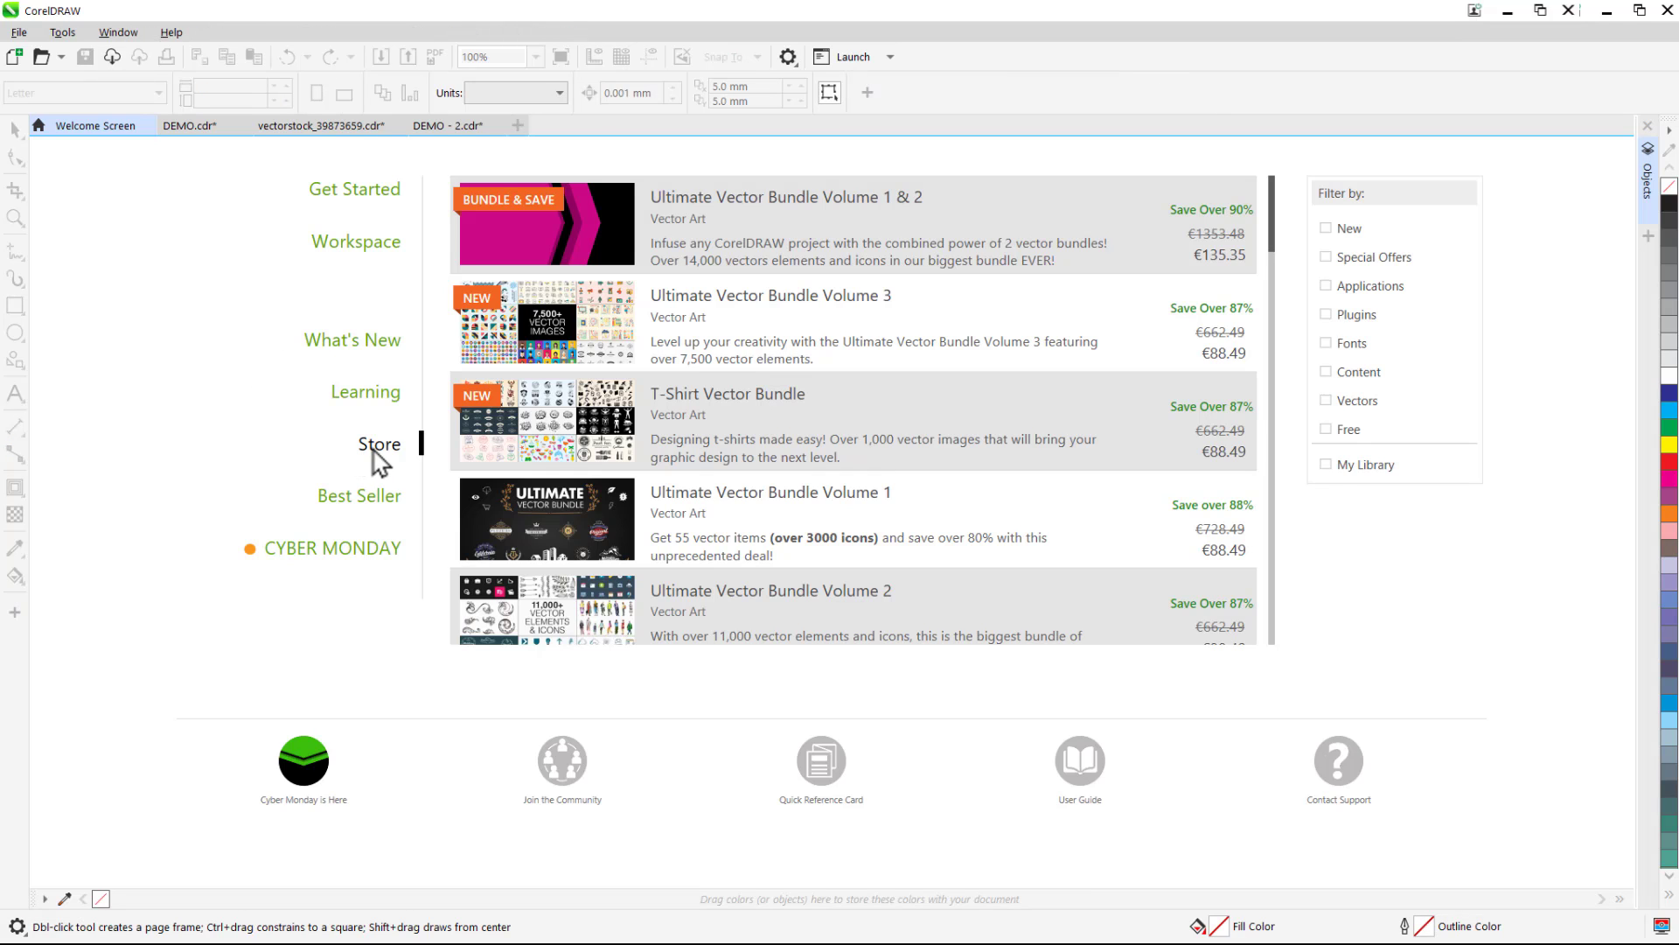
scroll(612, 479, down, 4)
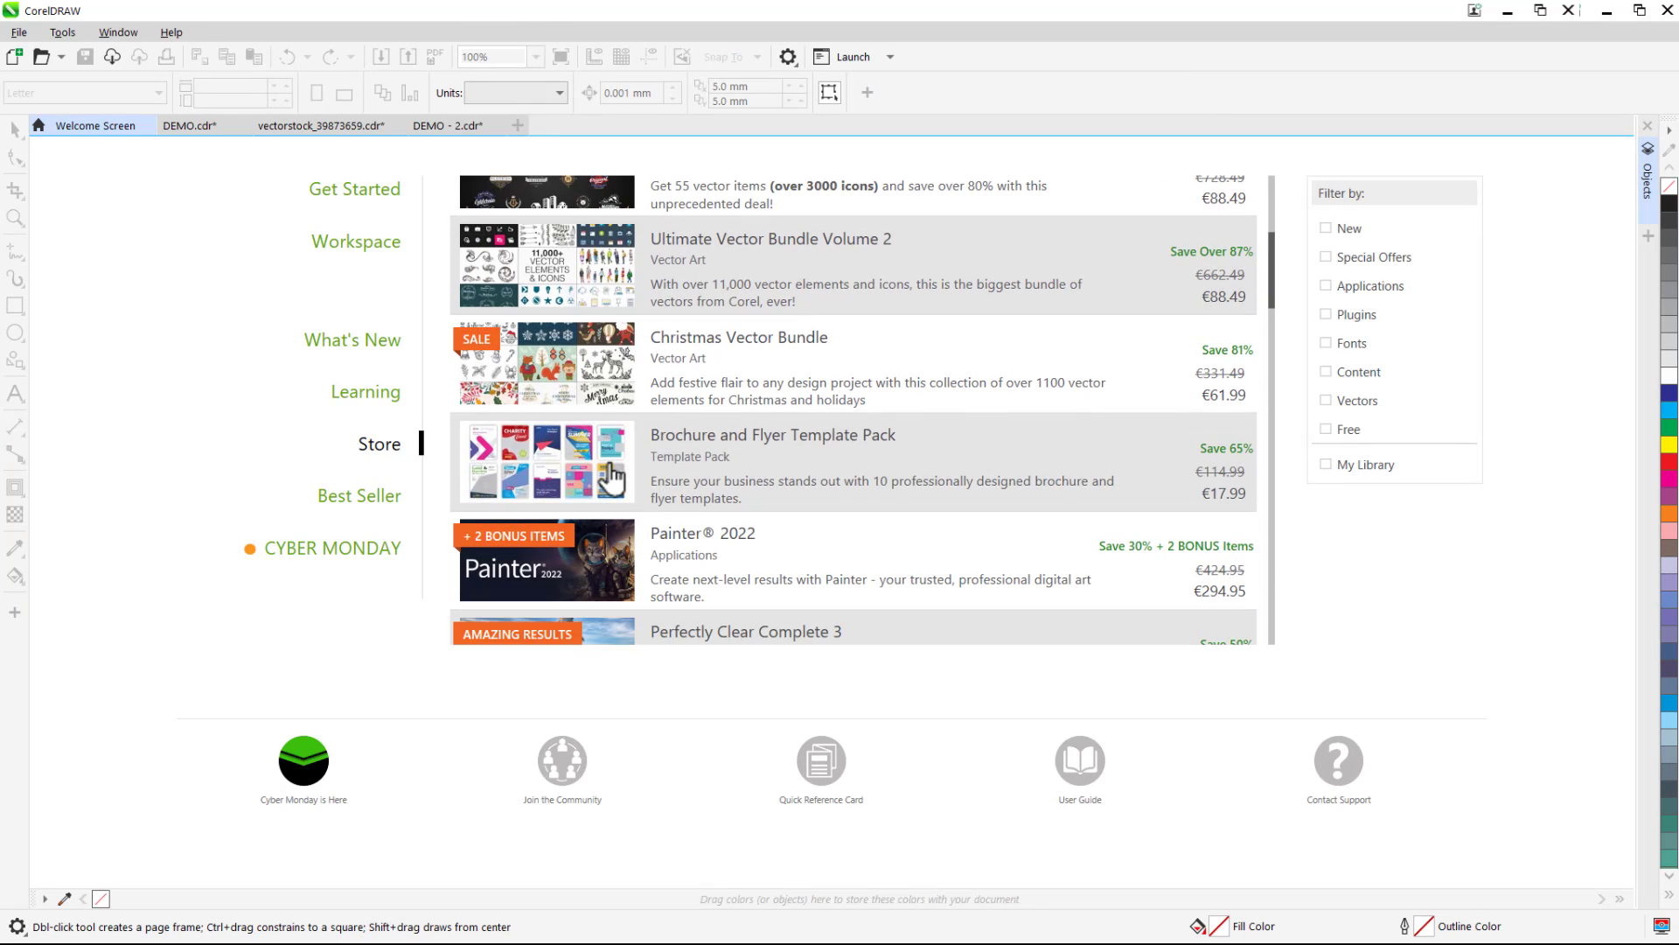
click(354, 130)
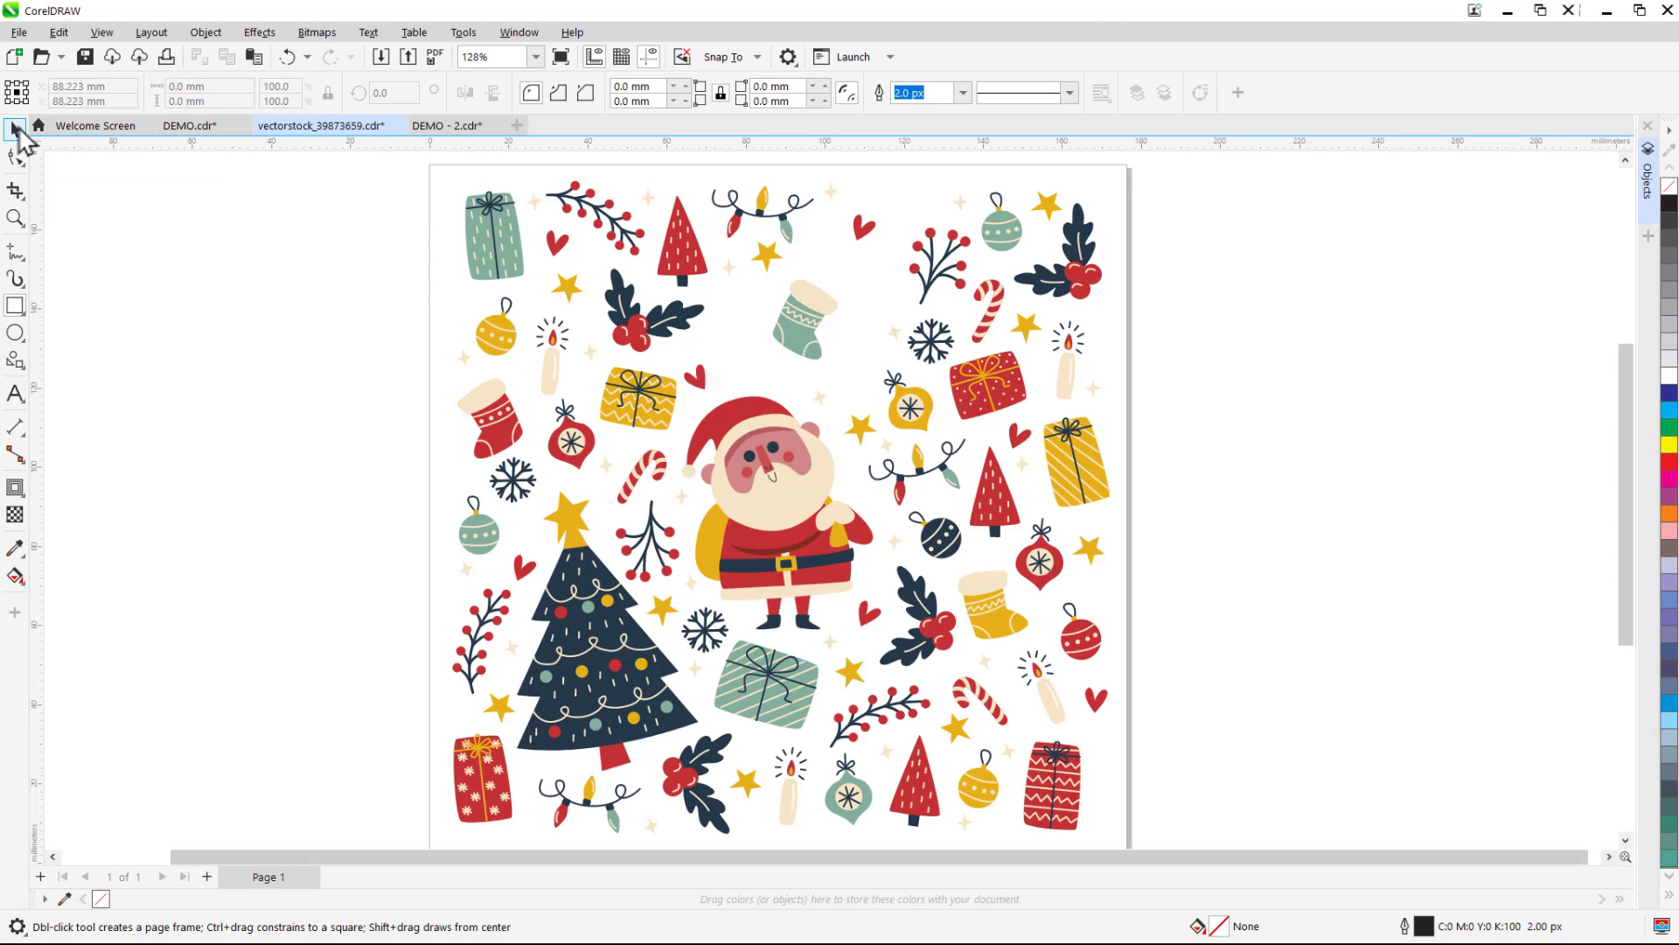
Copy the Christmas tree, string of lights and ornaments, then switch to DEMO - 2.cdr
click(16, 130)
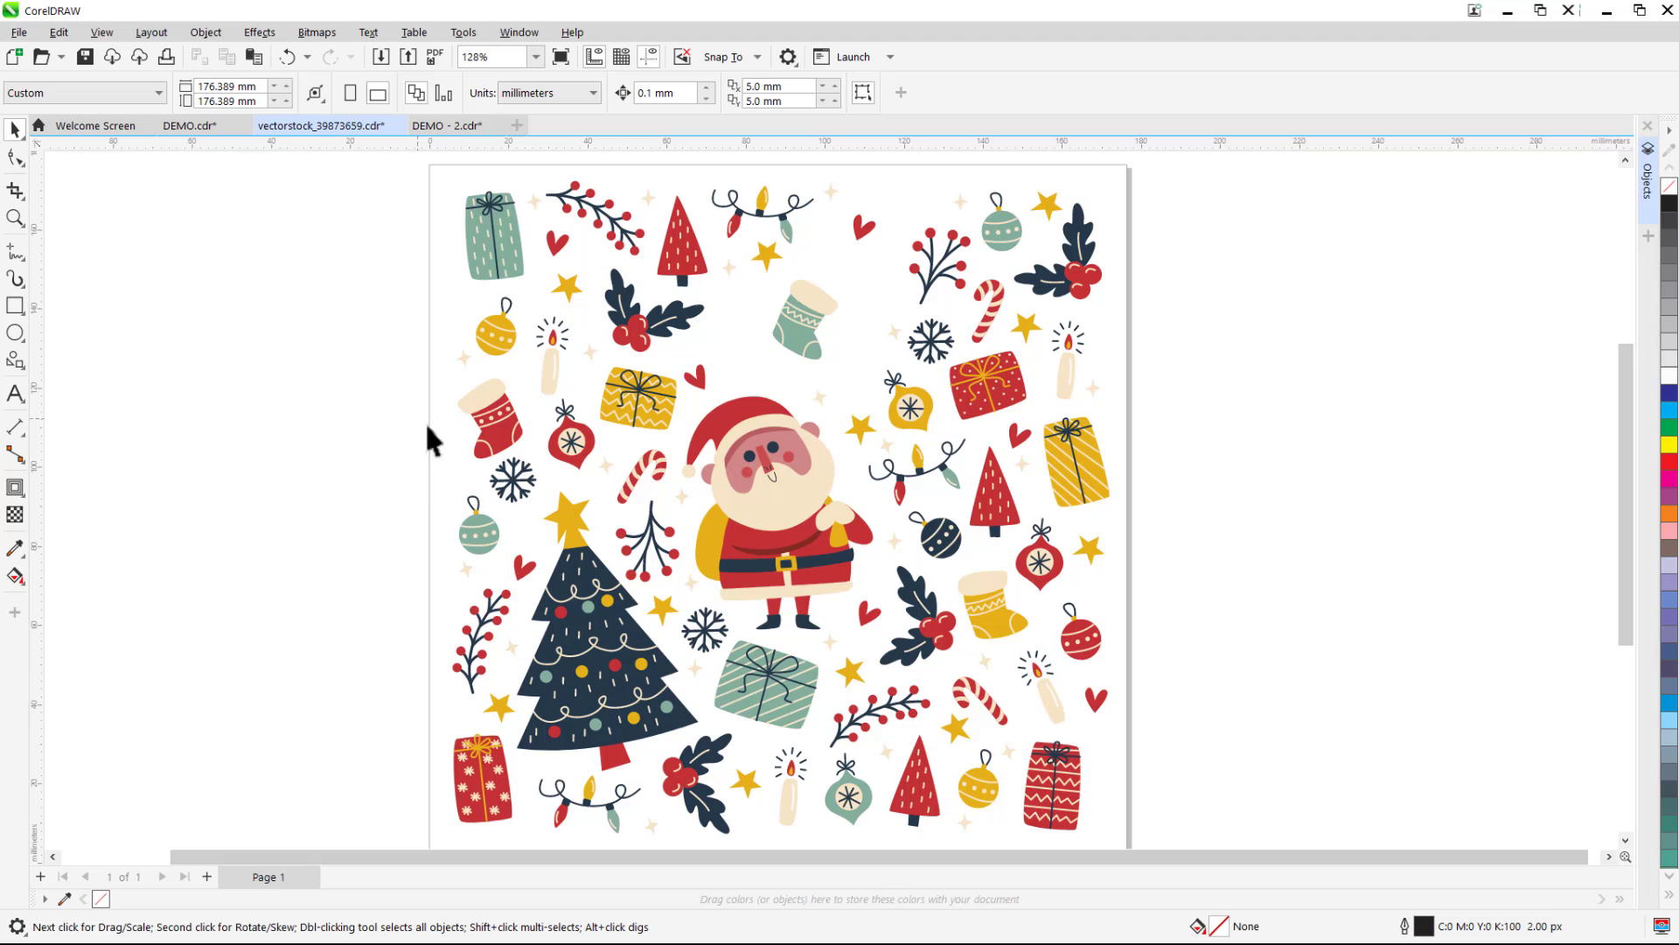
click(569, 523)
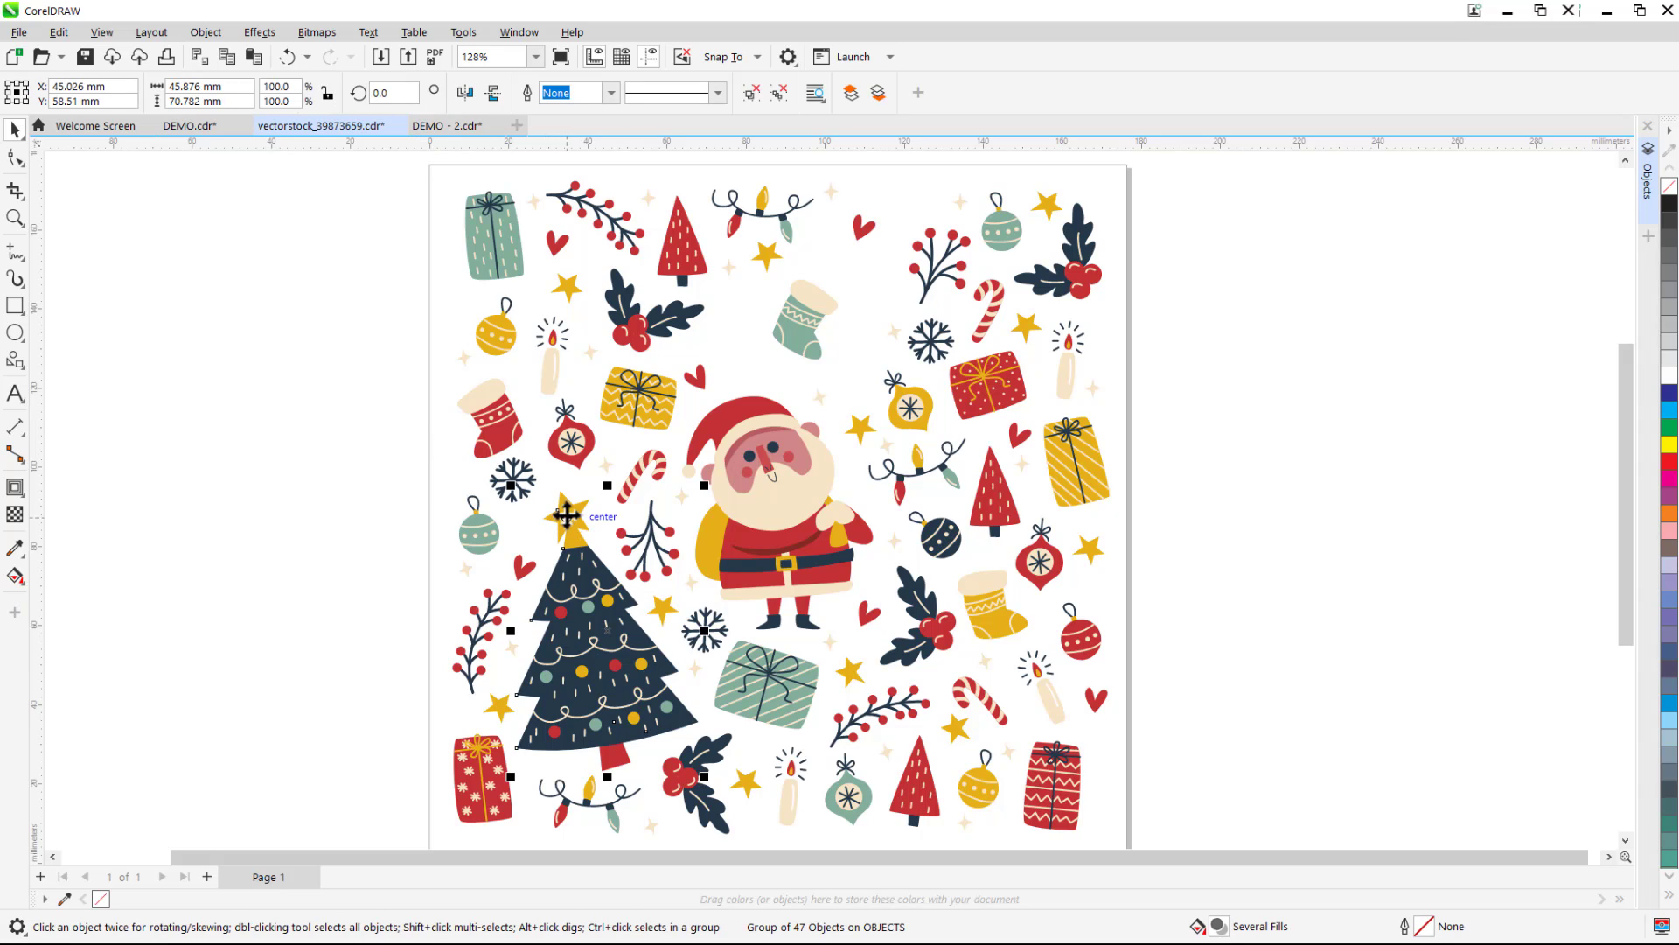
shift+click(901, 486)
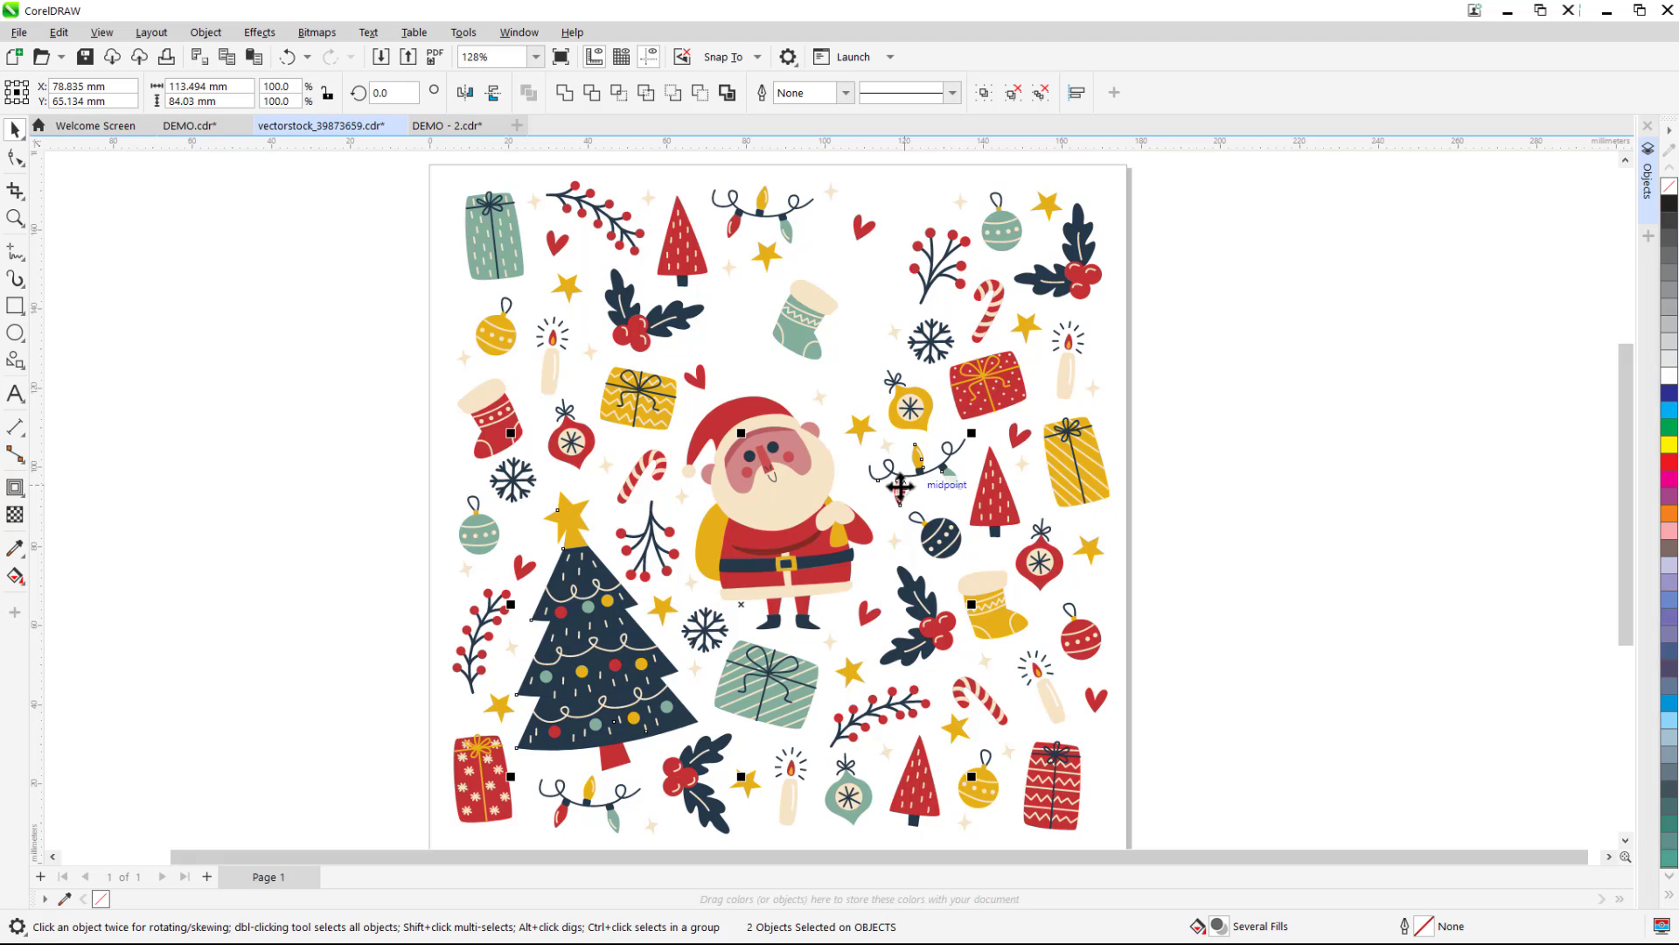
shift+click(999, 226)
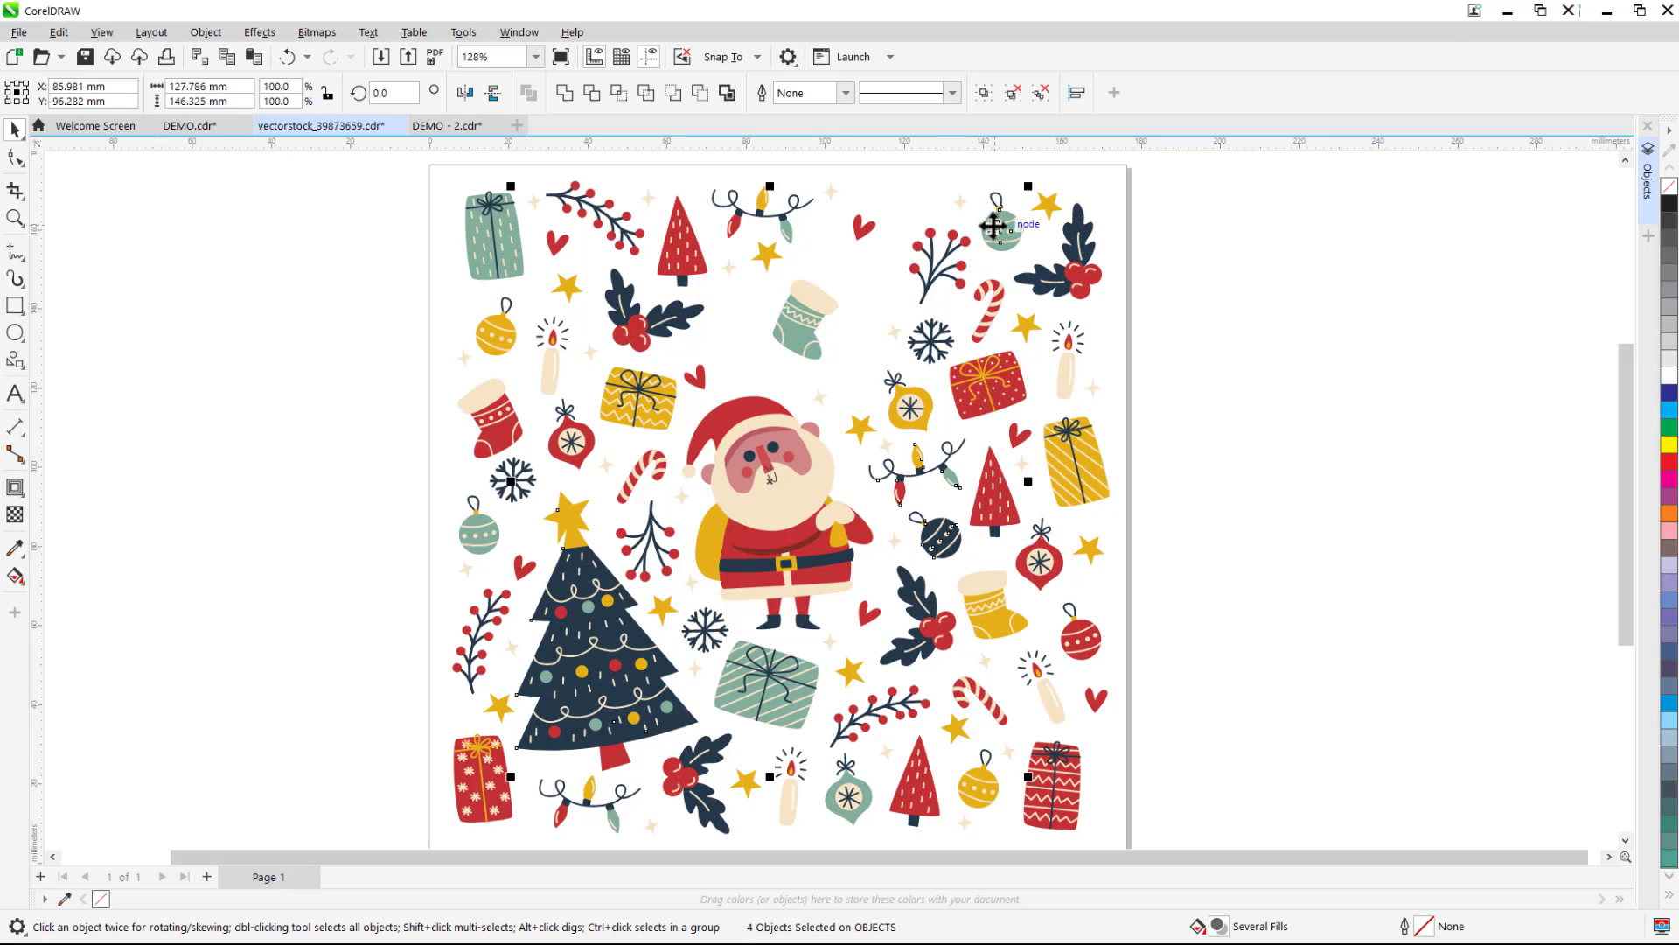
click(70, 32)
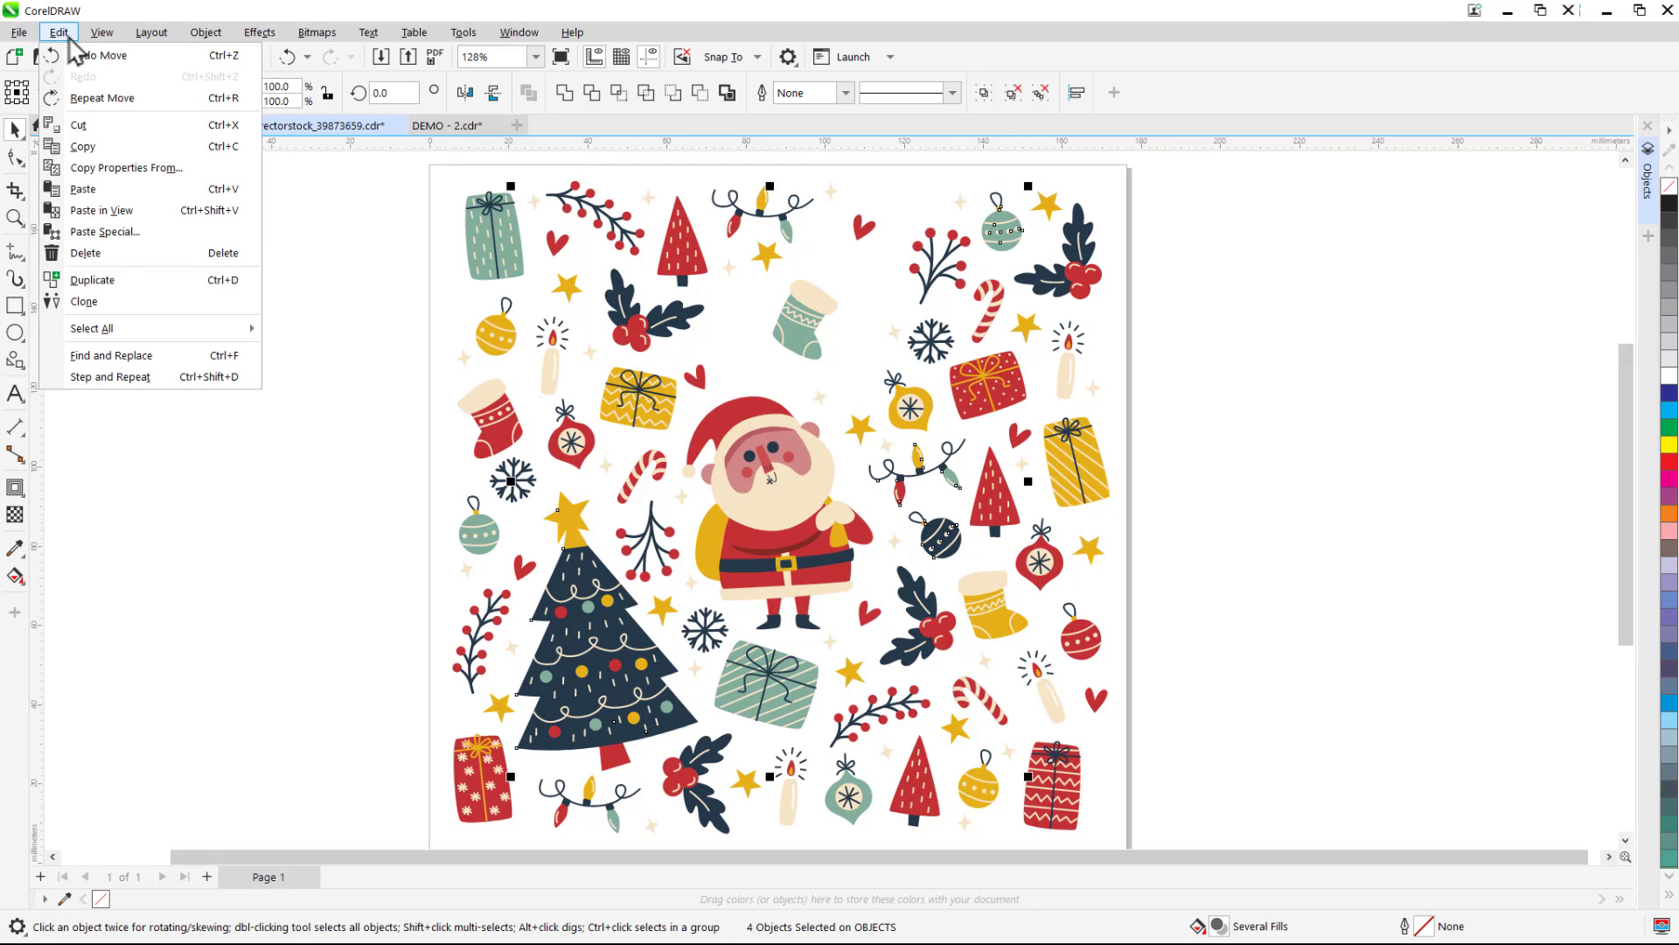
click(98, 147)
click(433, 127)
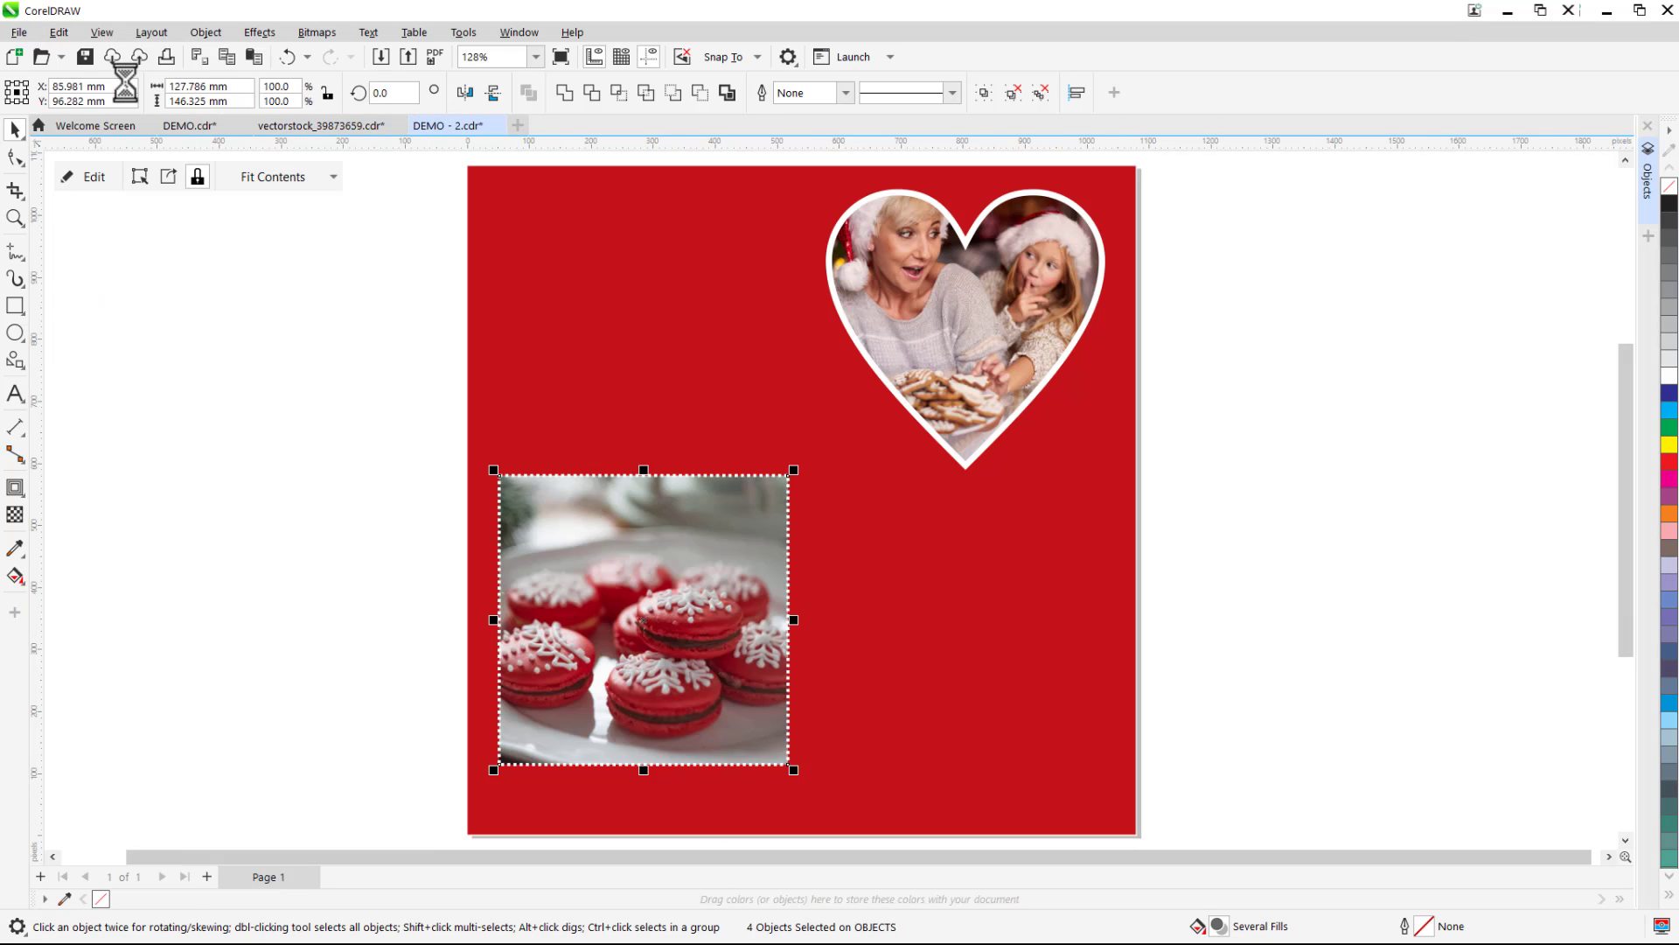
click(59, 32)
Paste the decorations and place the Christmas tree below the heart frame
click(139, 189)
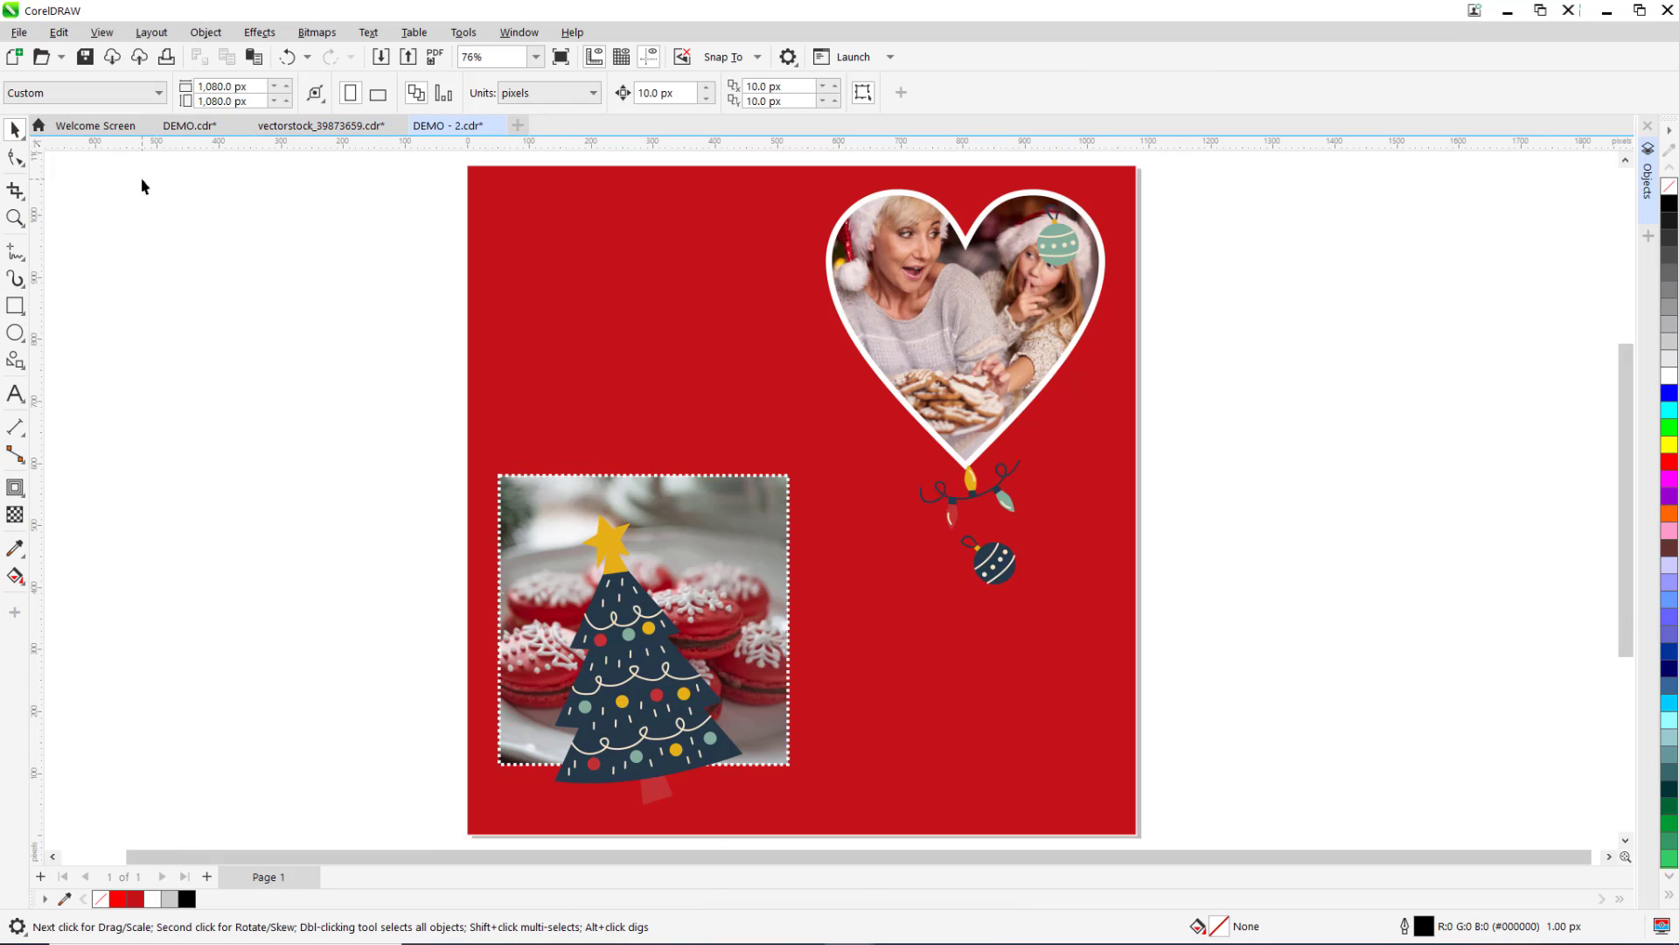
drag(597, 641, 868, 624)
drag(962, 500, 732, 350)
Tilt the string of lights slightly and move it to the top-left corner
click(681, 294)
drag(731, 194, 719, 182)
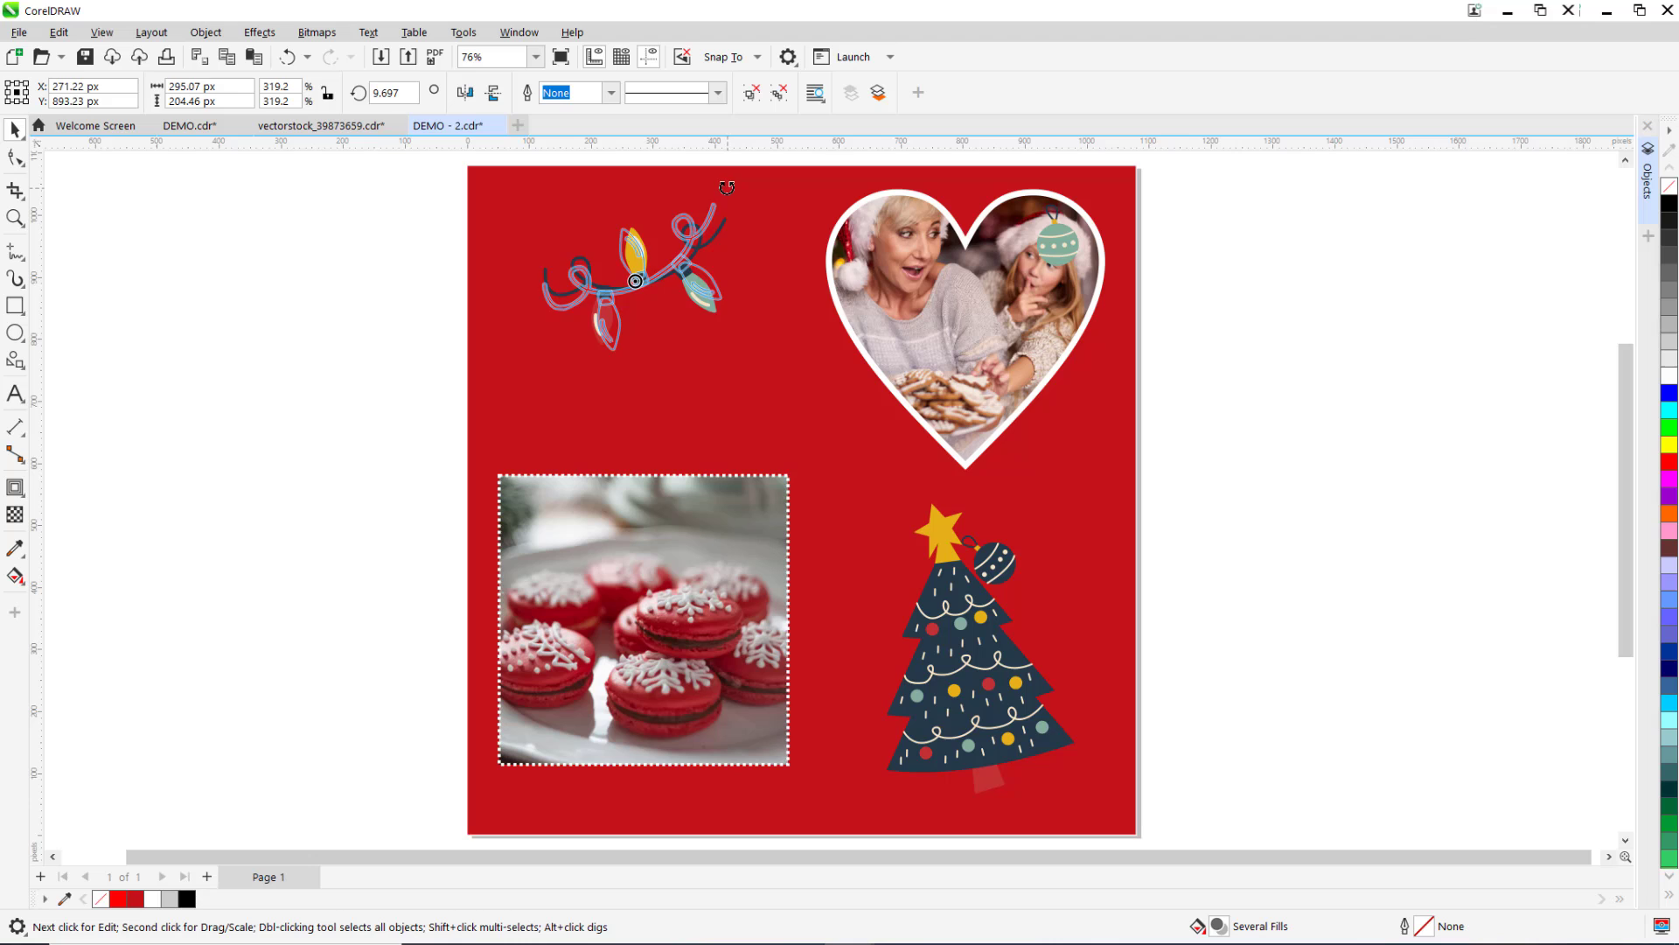
click(699, 279)
drag(699, 278, 657, 278)
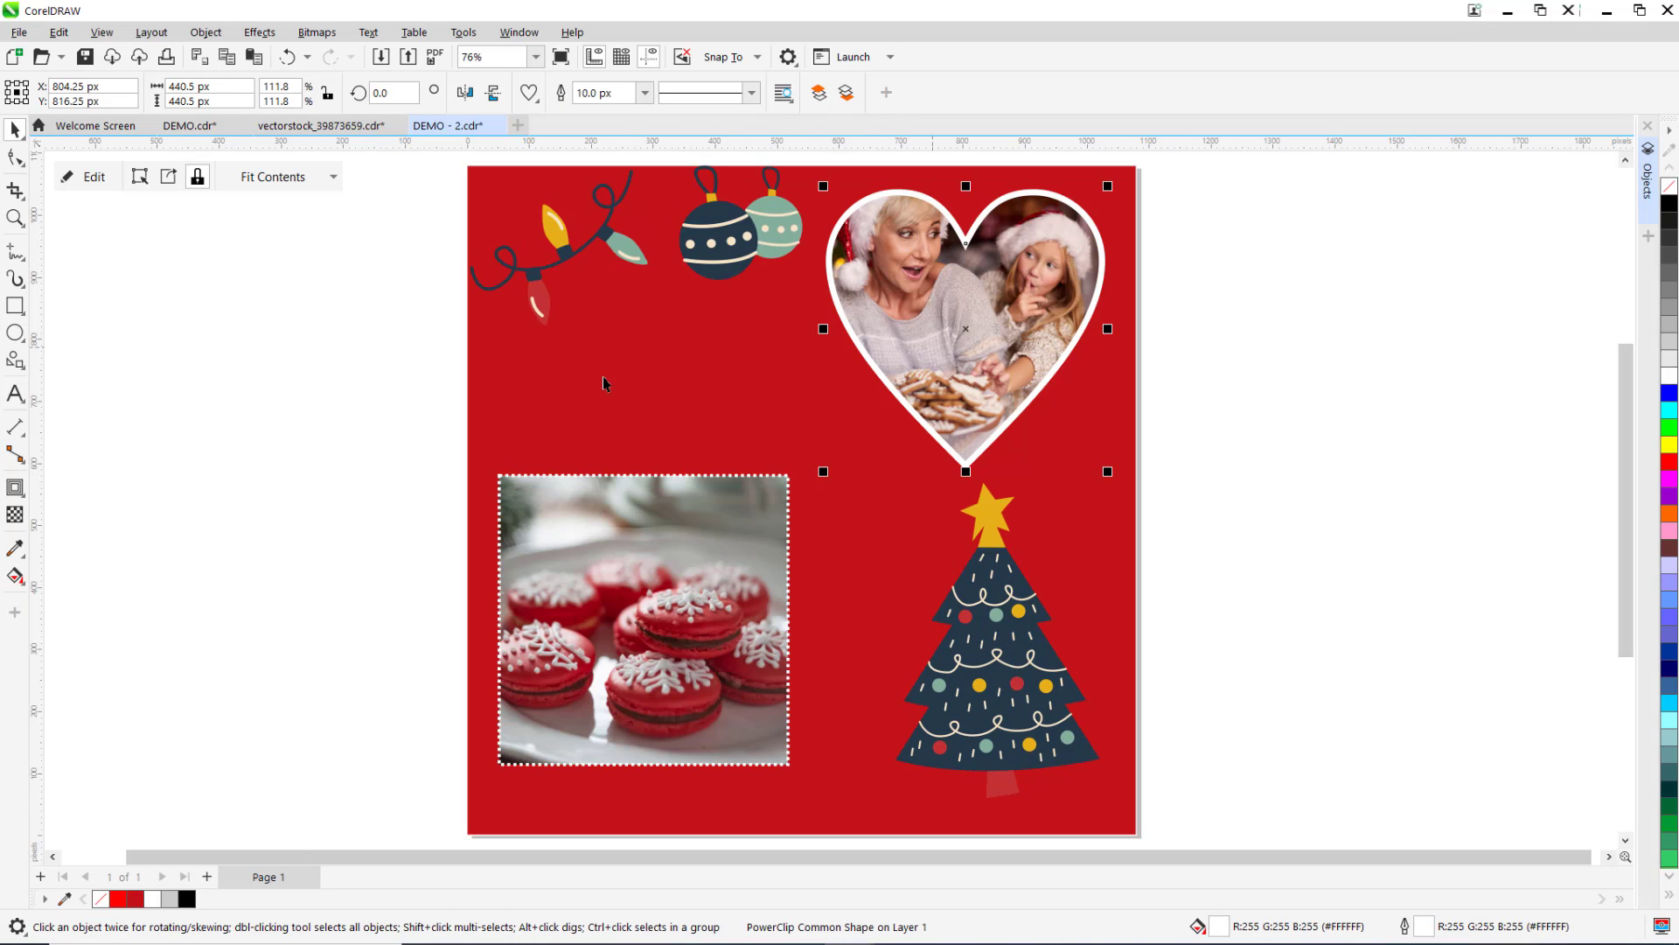
Add drop shadows to the heart frame, Christmas tree and ornaments, darkening the heart's shadow
click(23, 499)
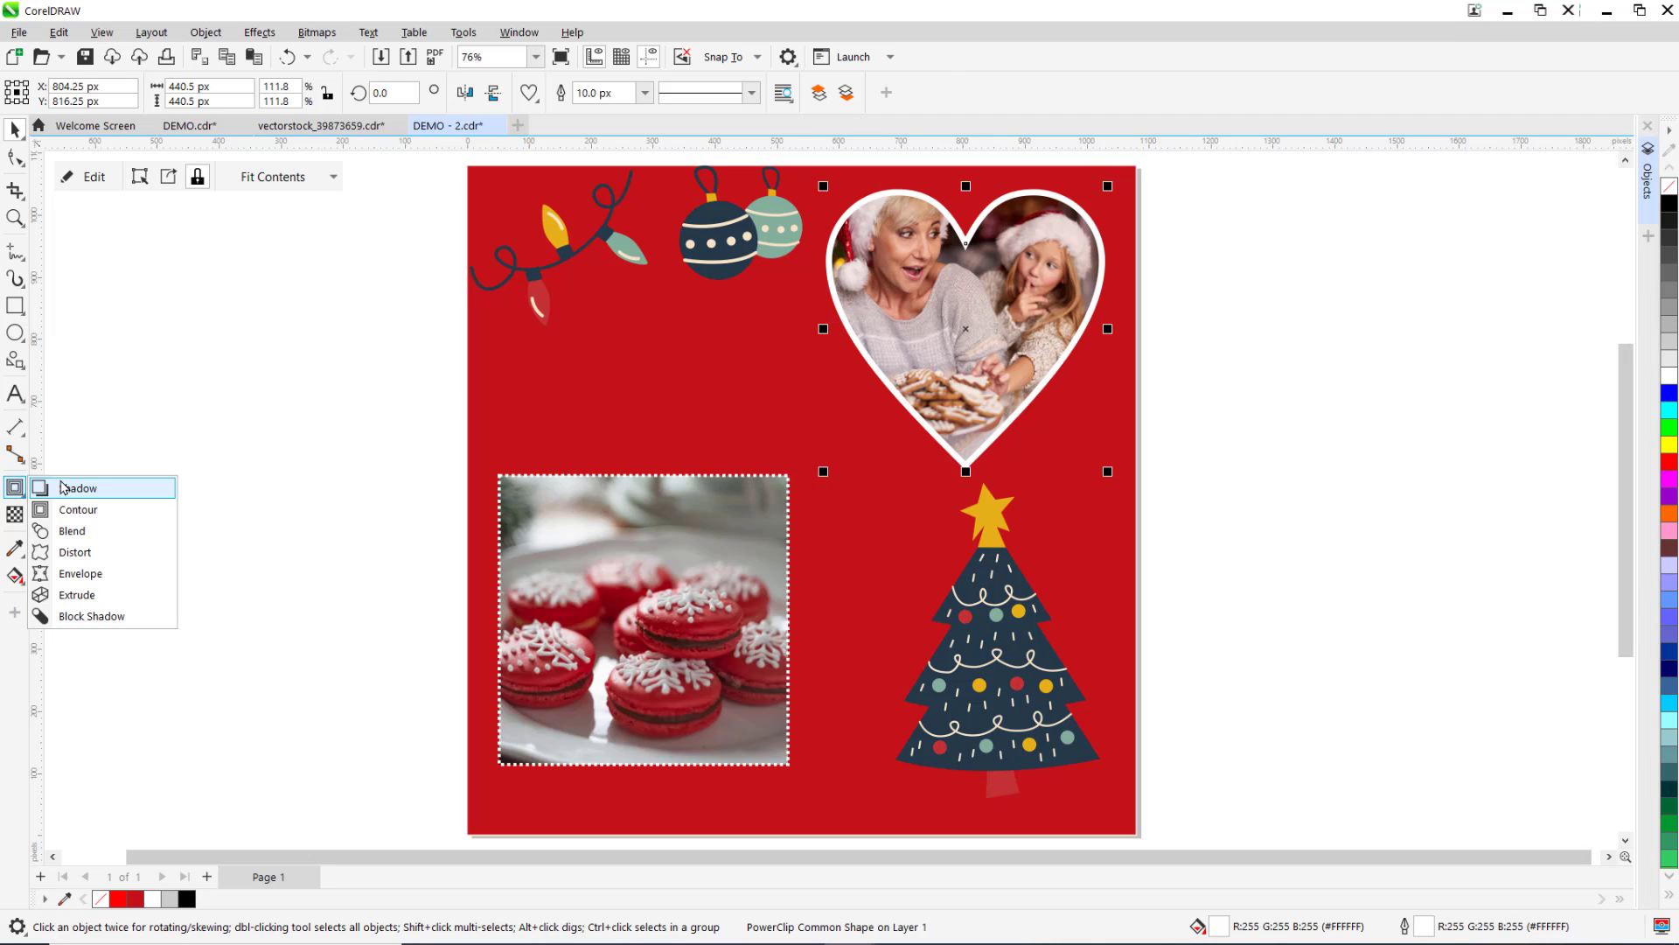
click(63, 487)
drag(966, 330, 1092, 481)
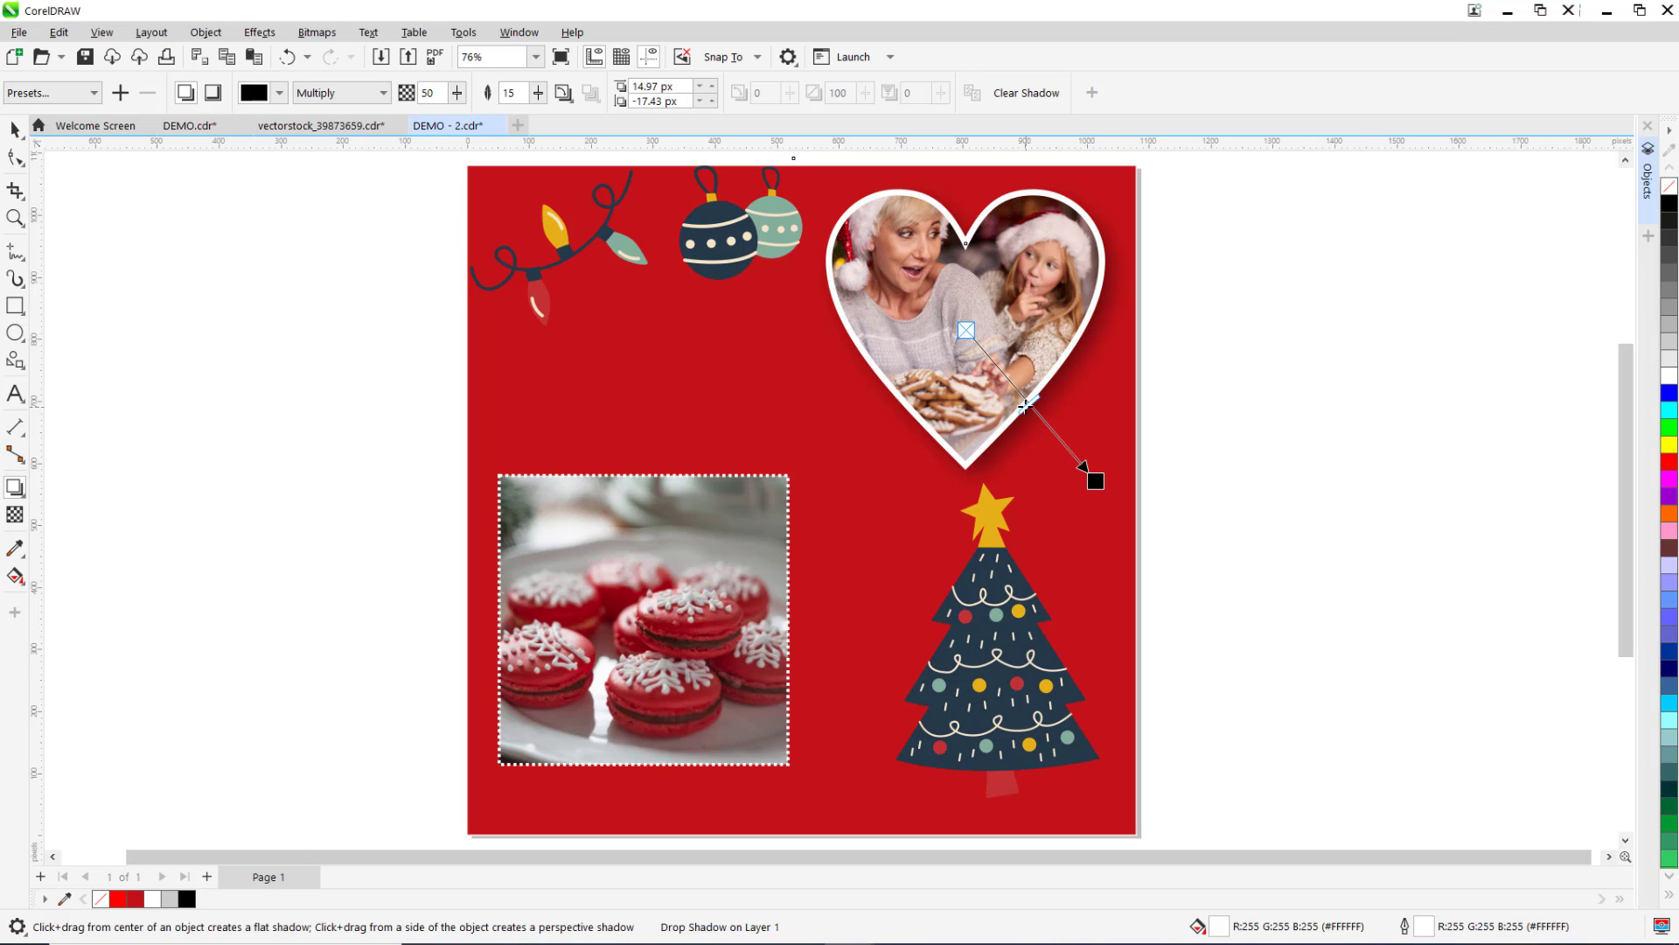
drag(1025, 405, 1070, 443)
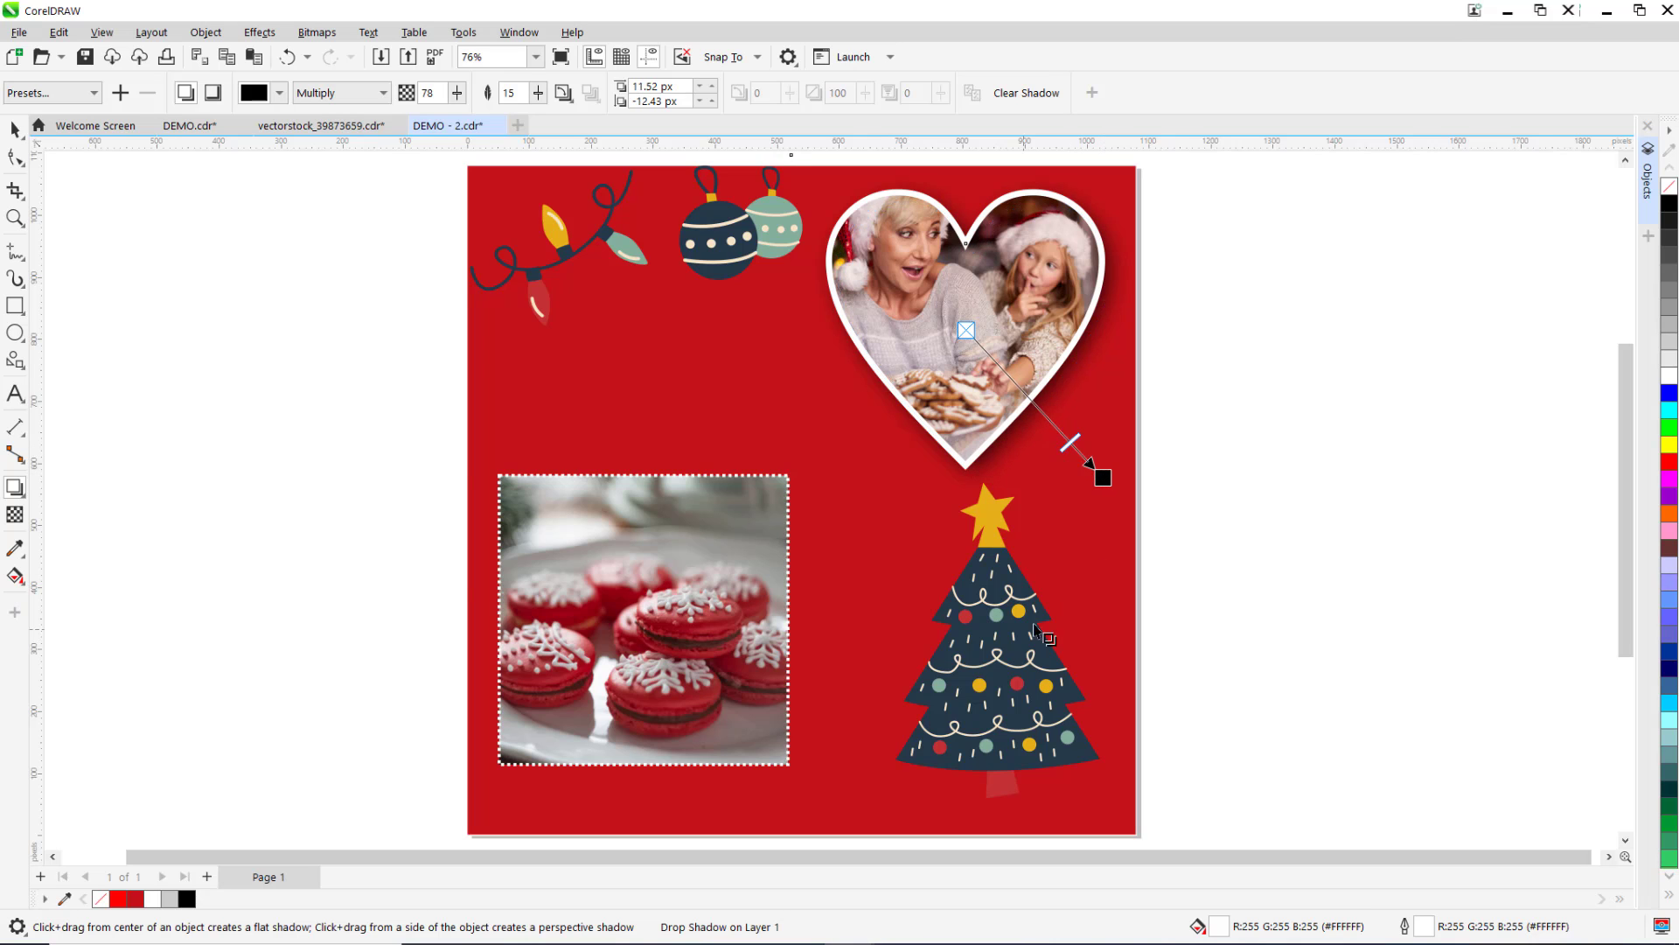
drag(1035, 630, 1112, 778)
click(752, 214)
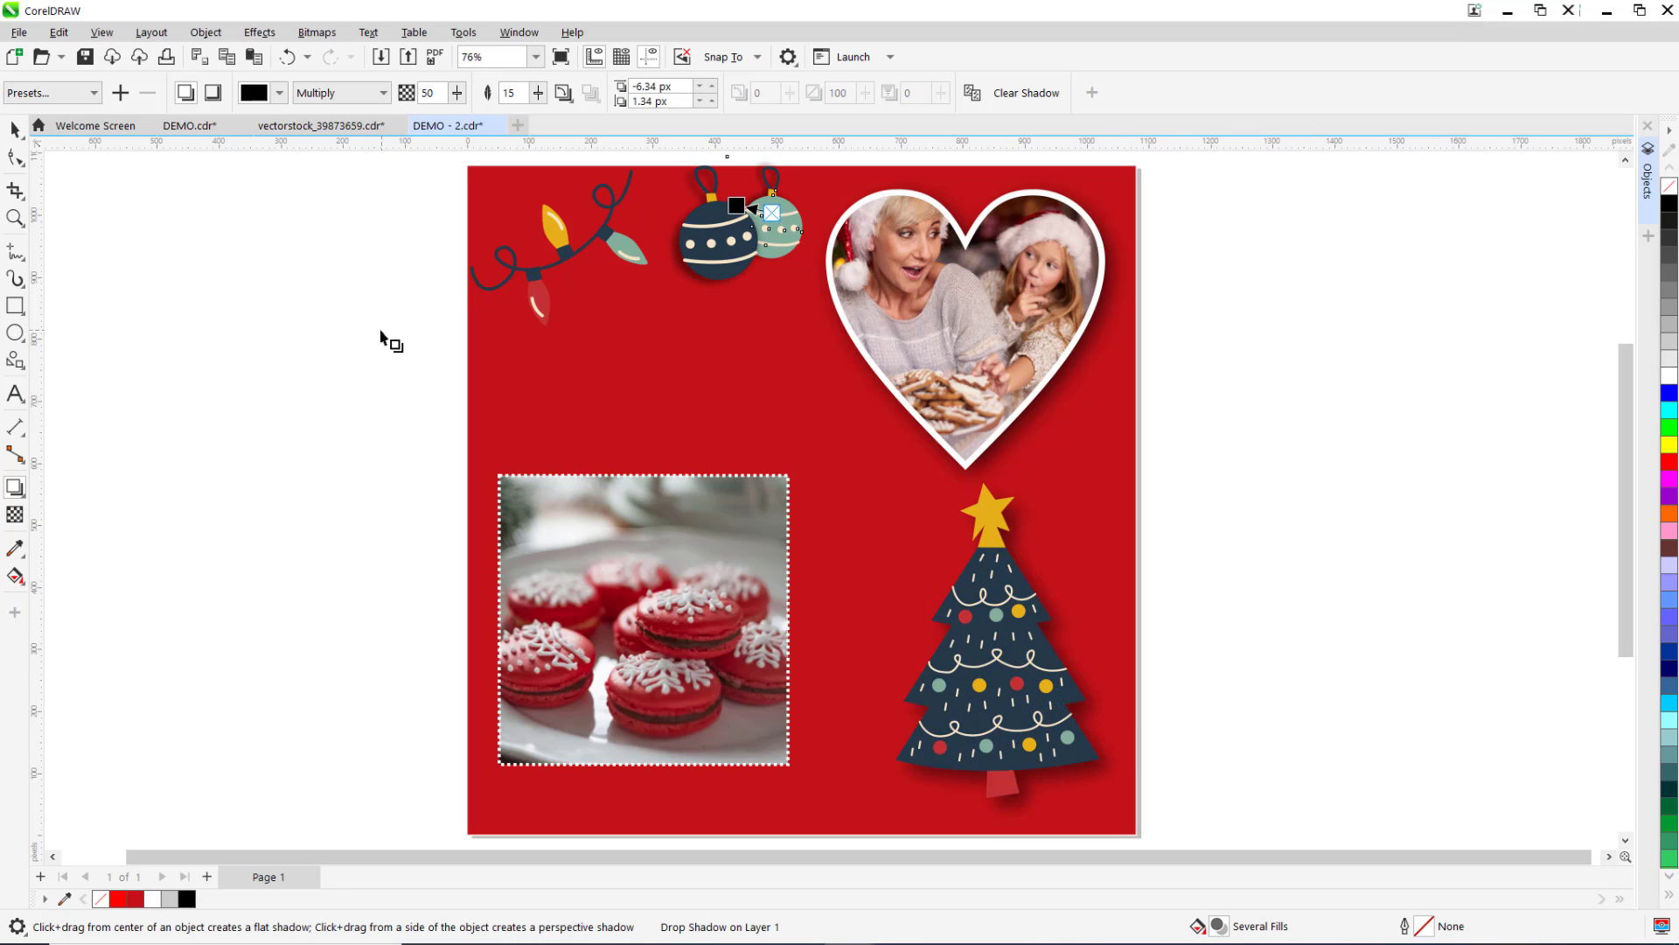
Apply Emboss to the string of lights in original colour, with depth 9 and level 76
click(15, 129)
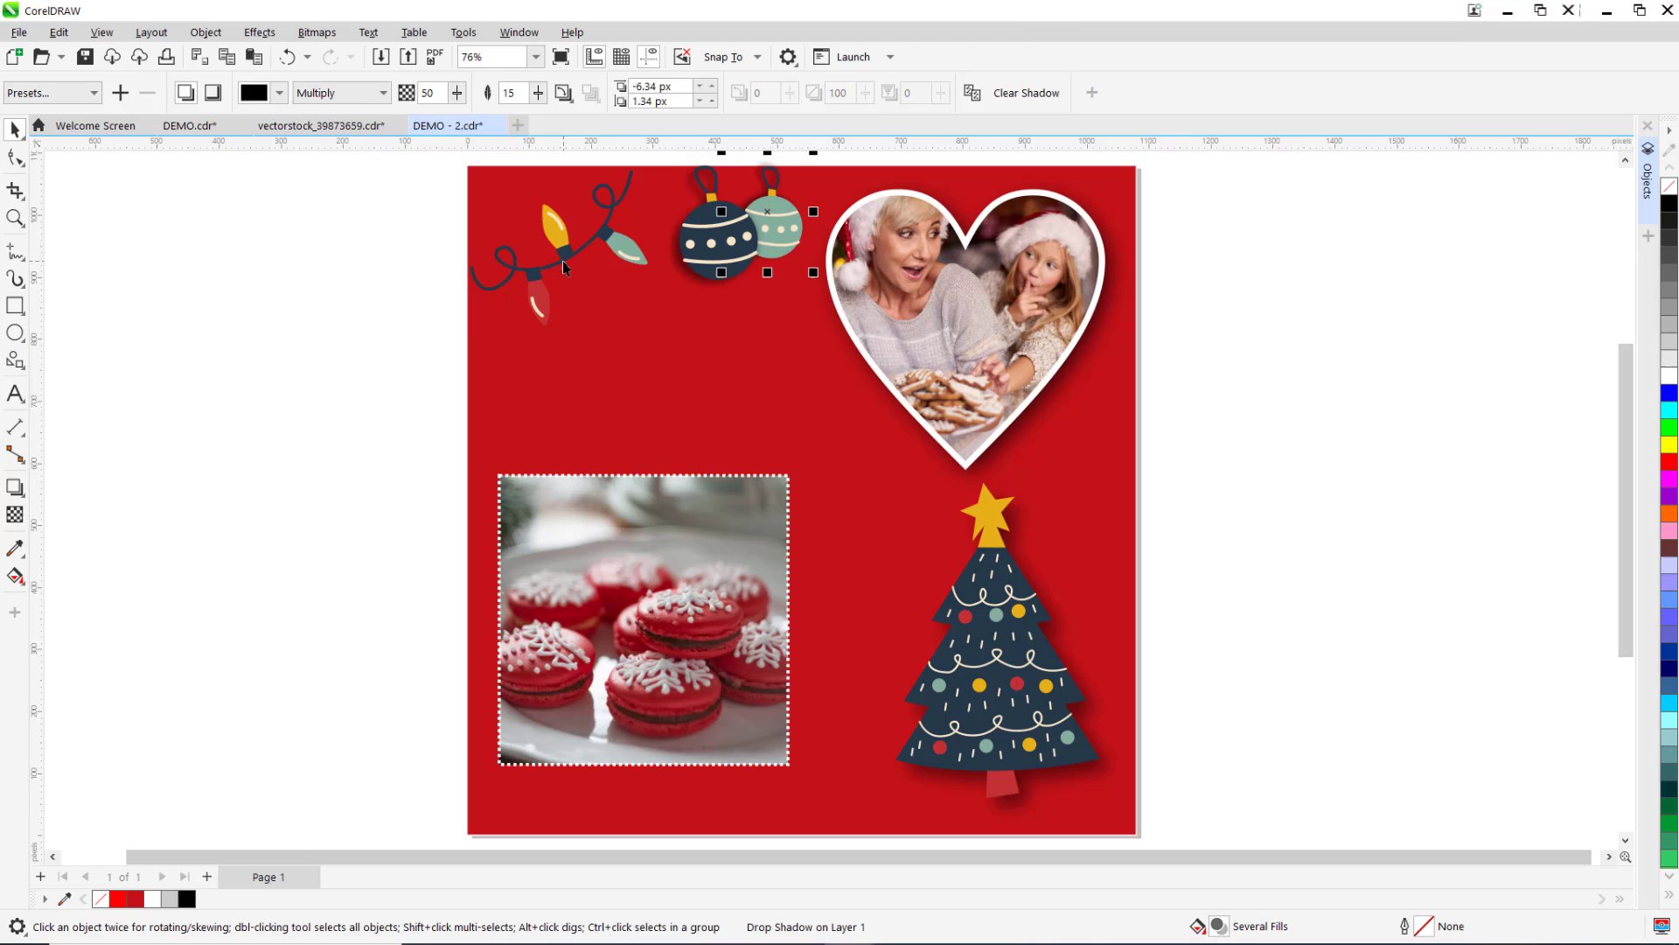
click(565, 267)
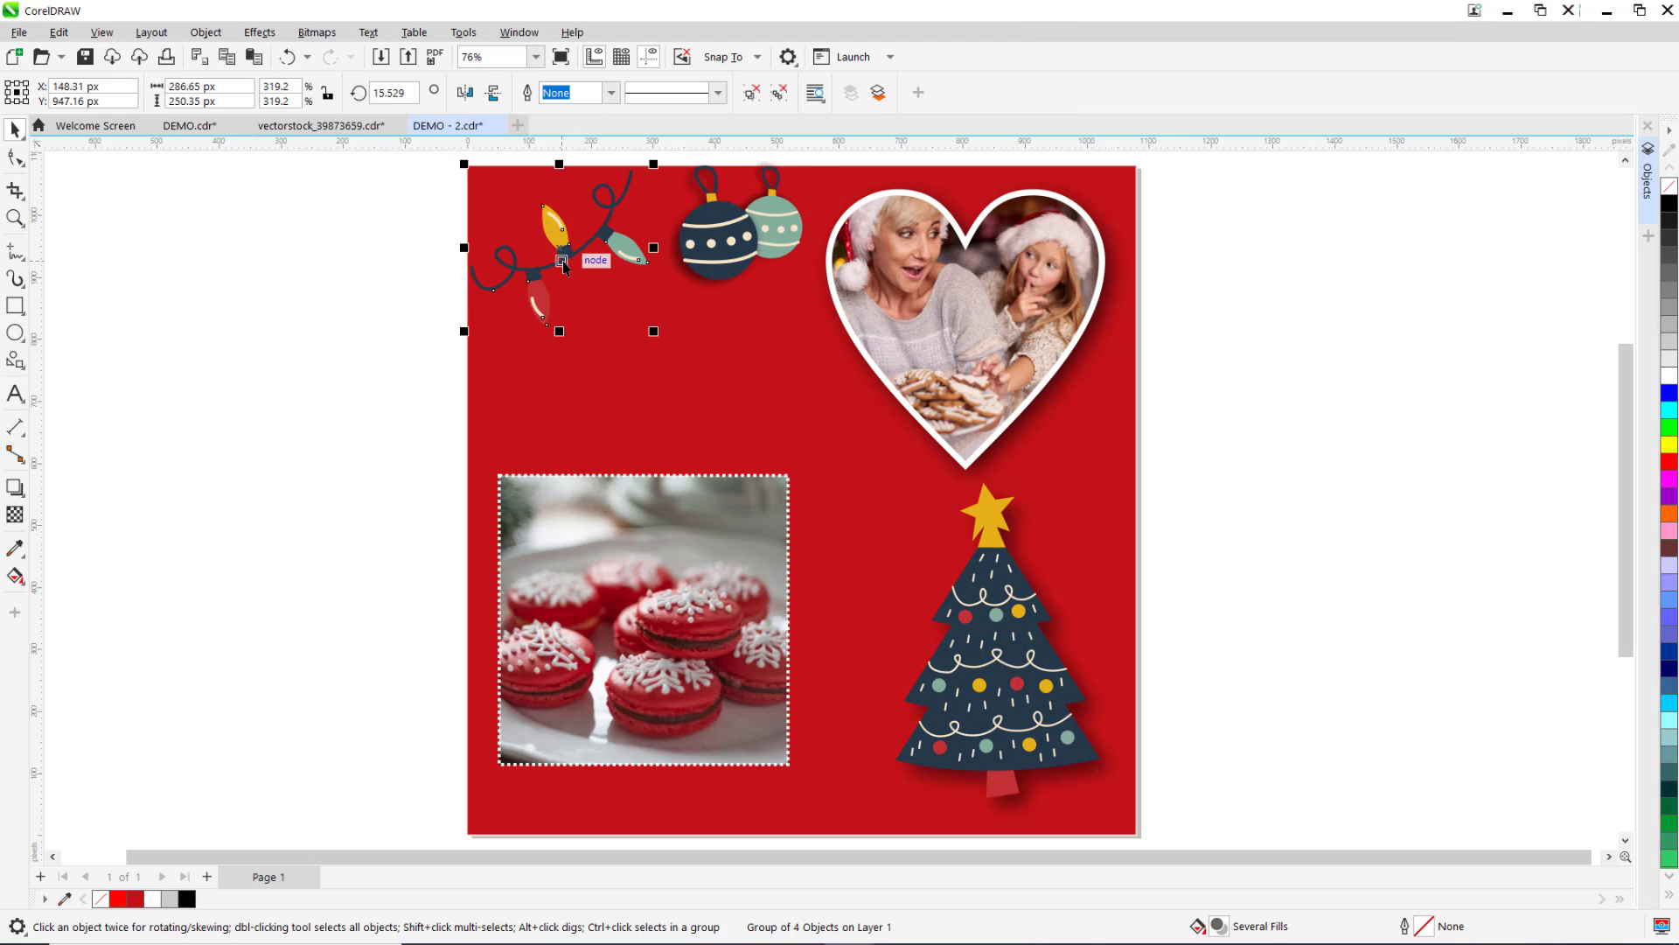
click(267, 37)
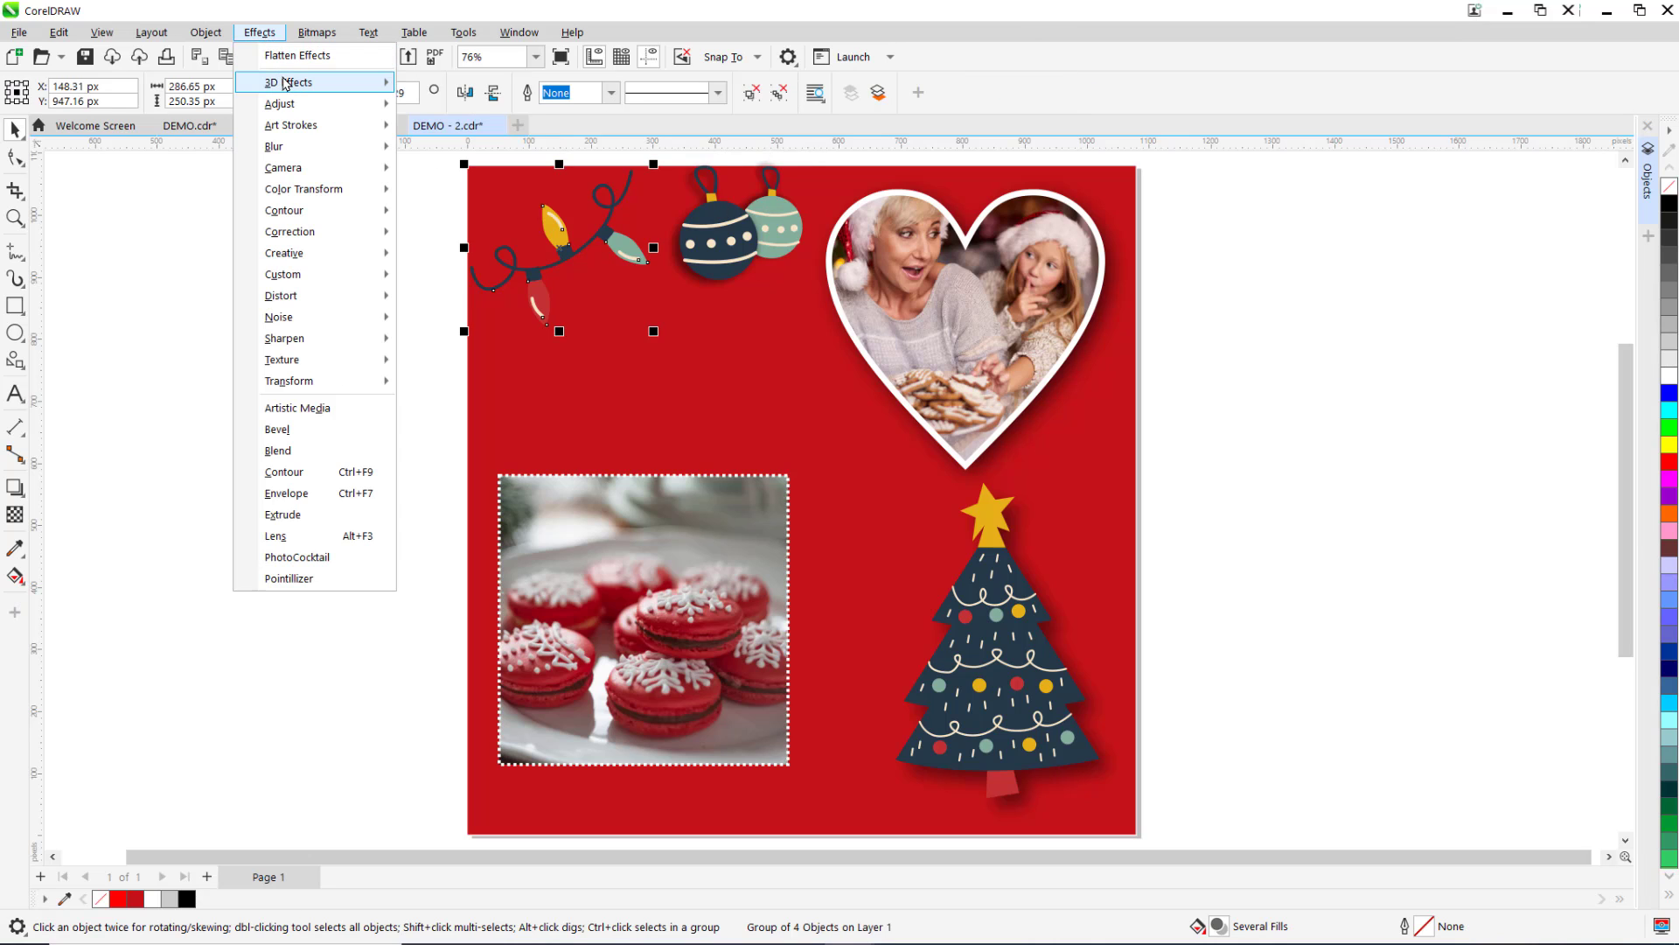
click(445, 130)
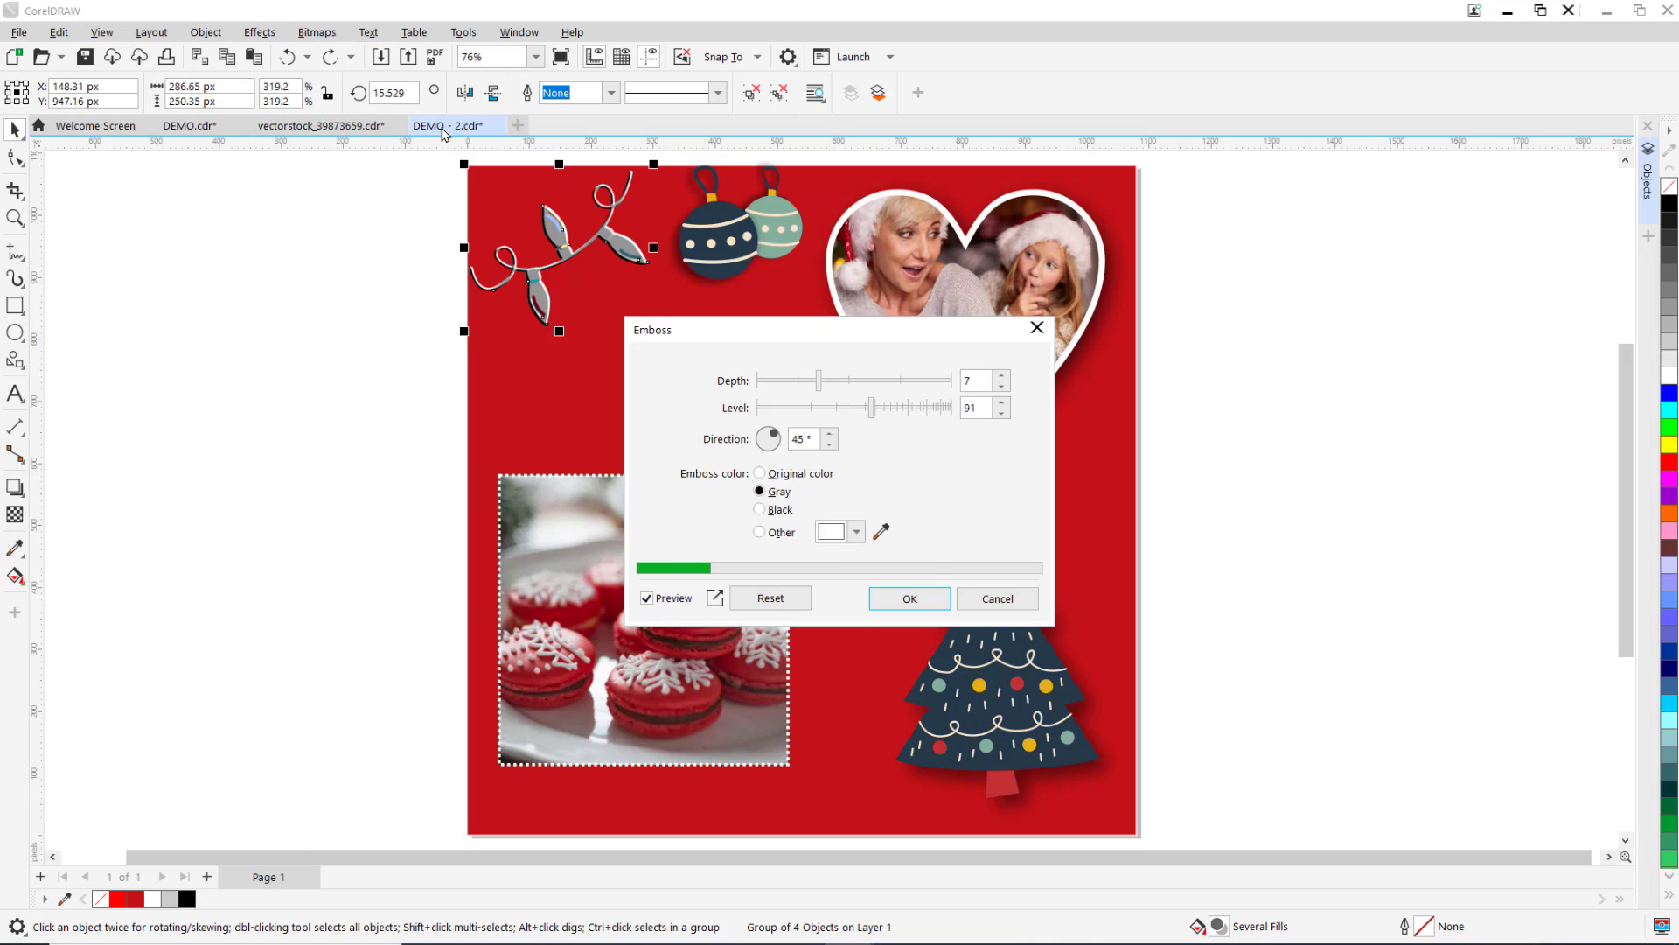
click(759, 474)
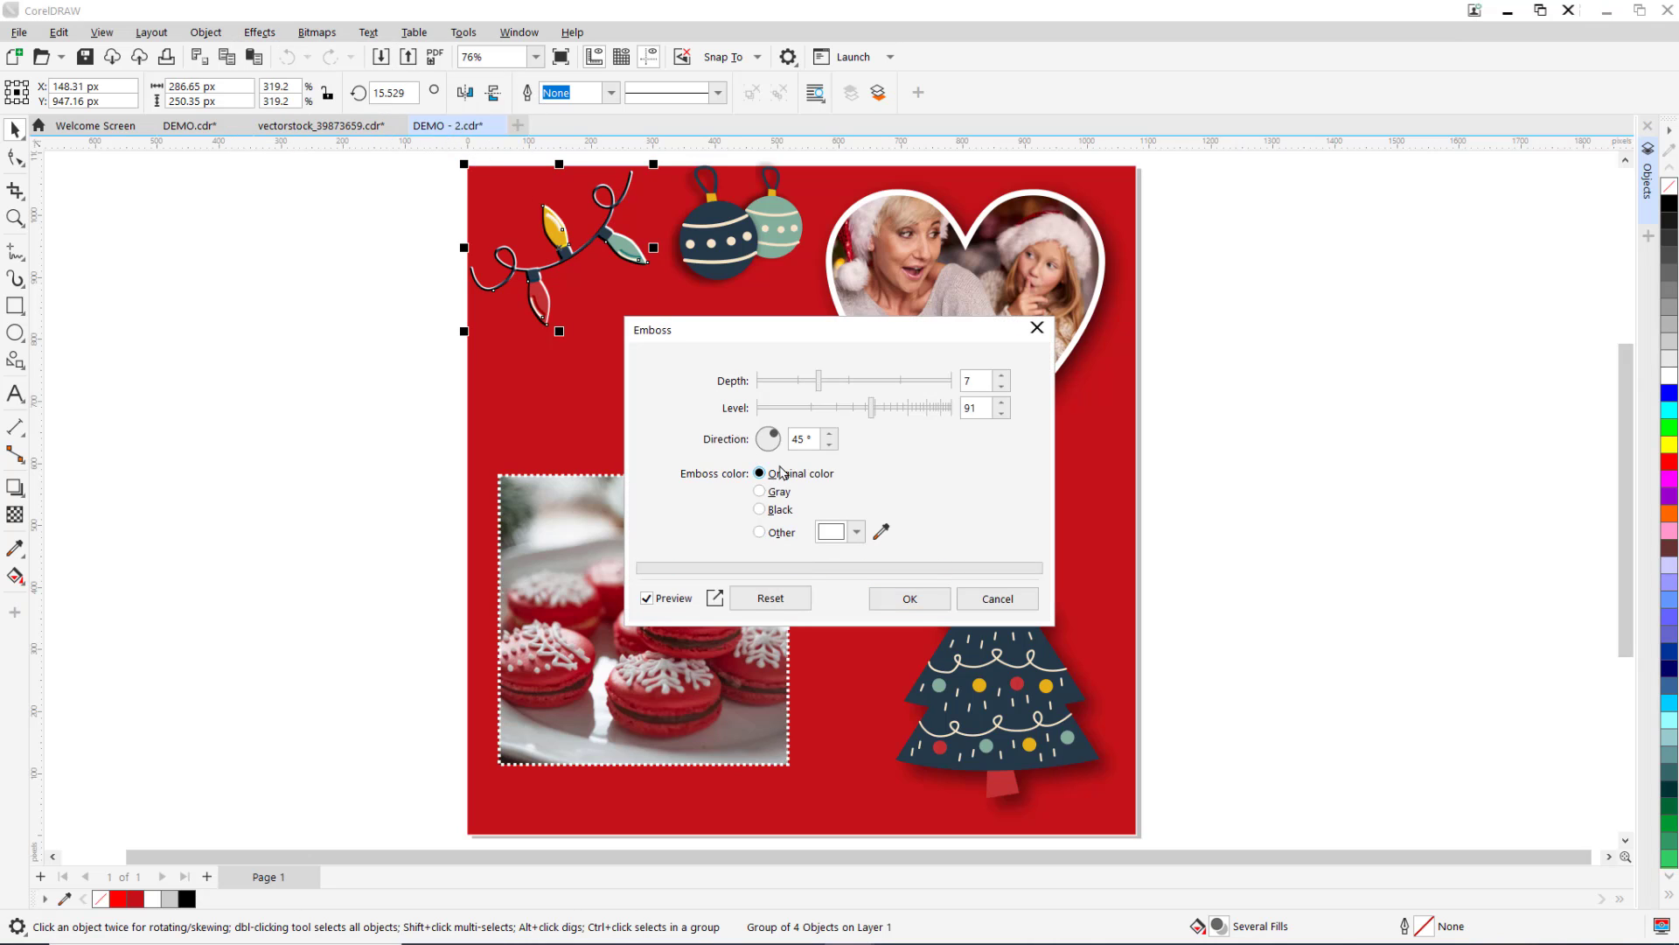
drag(820, 383, 839, 386)
click(871, 407)
drag(869, 408, 862, 408)
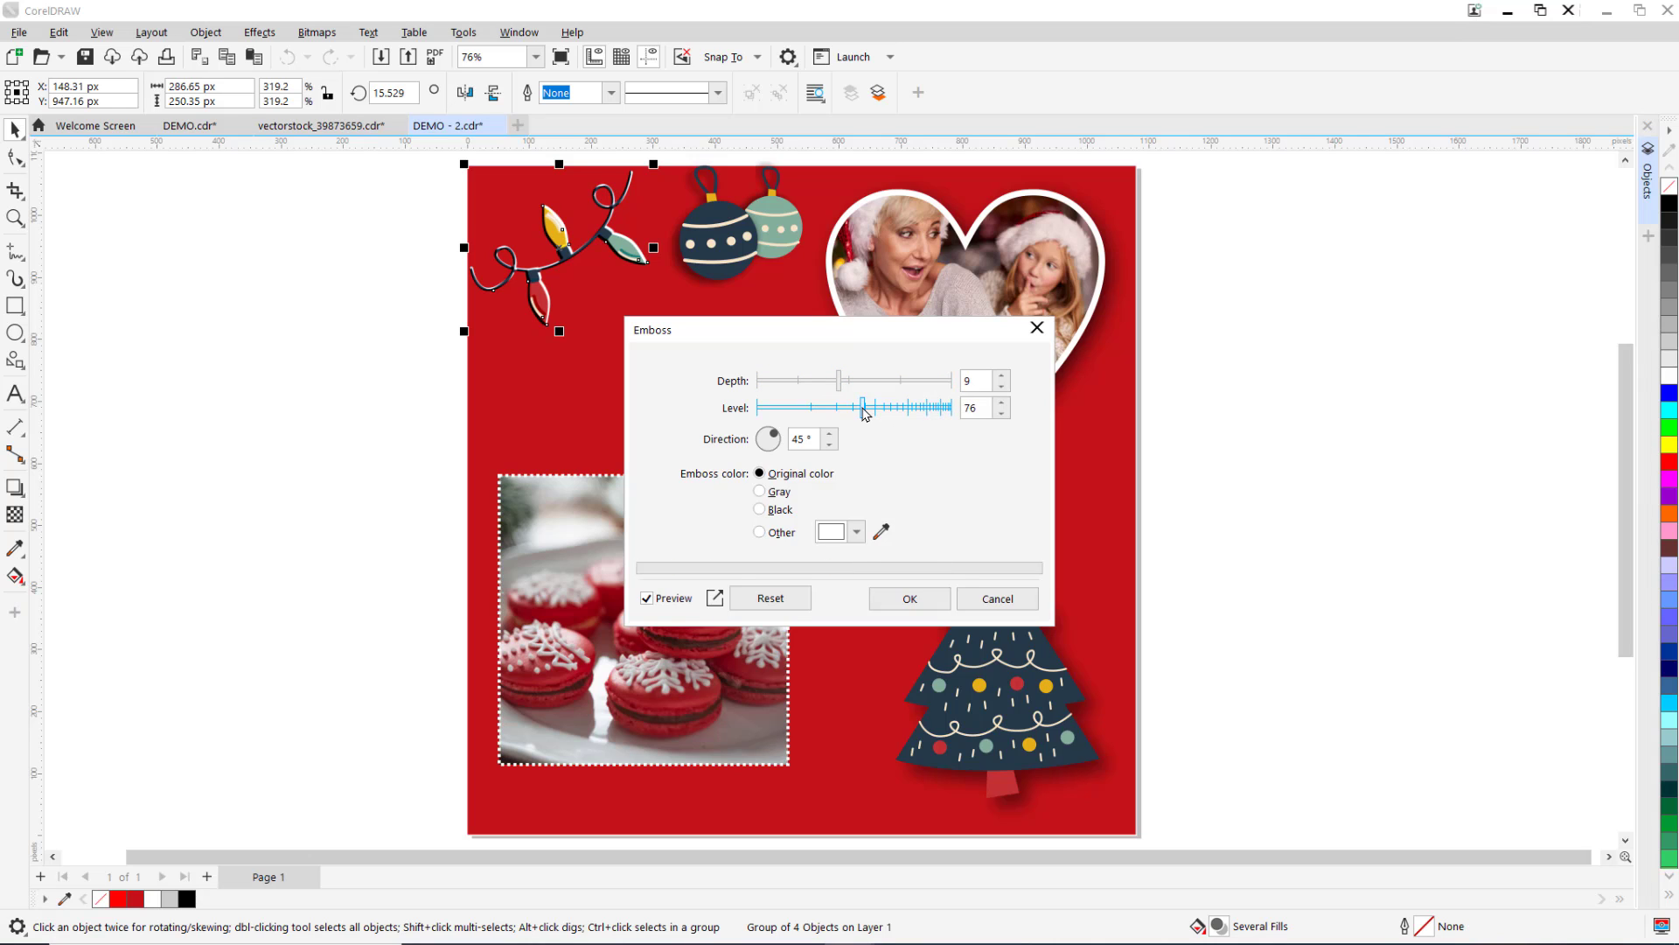
click(894, 598)
click(181, 312)
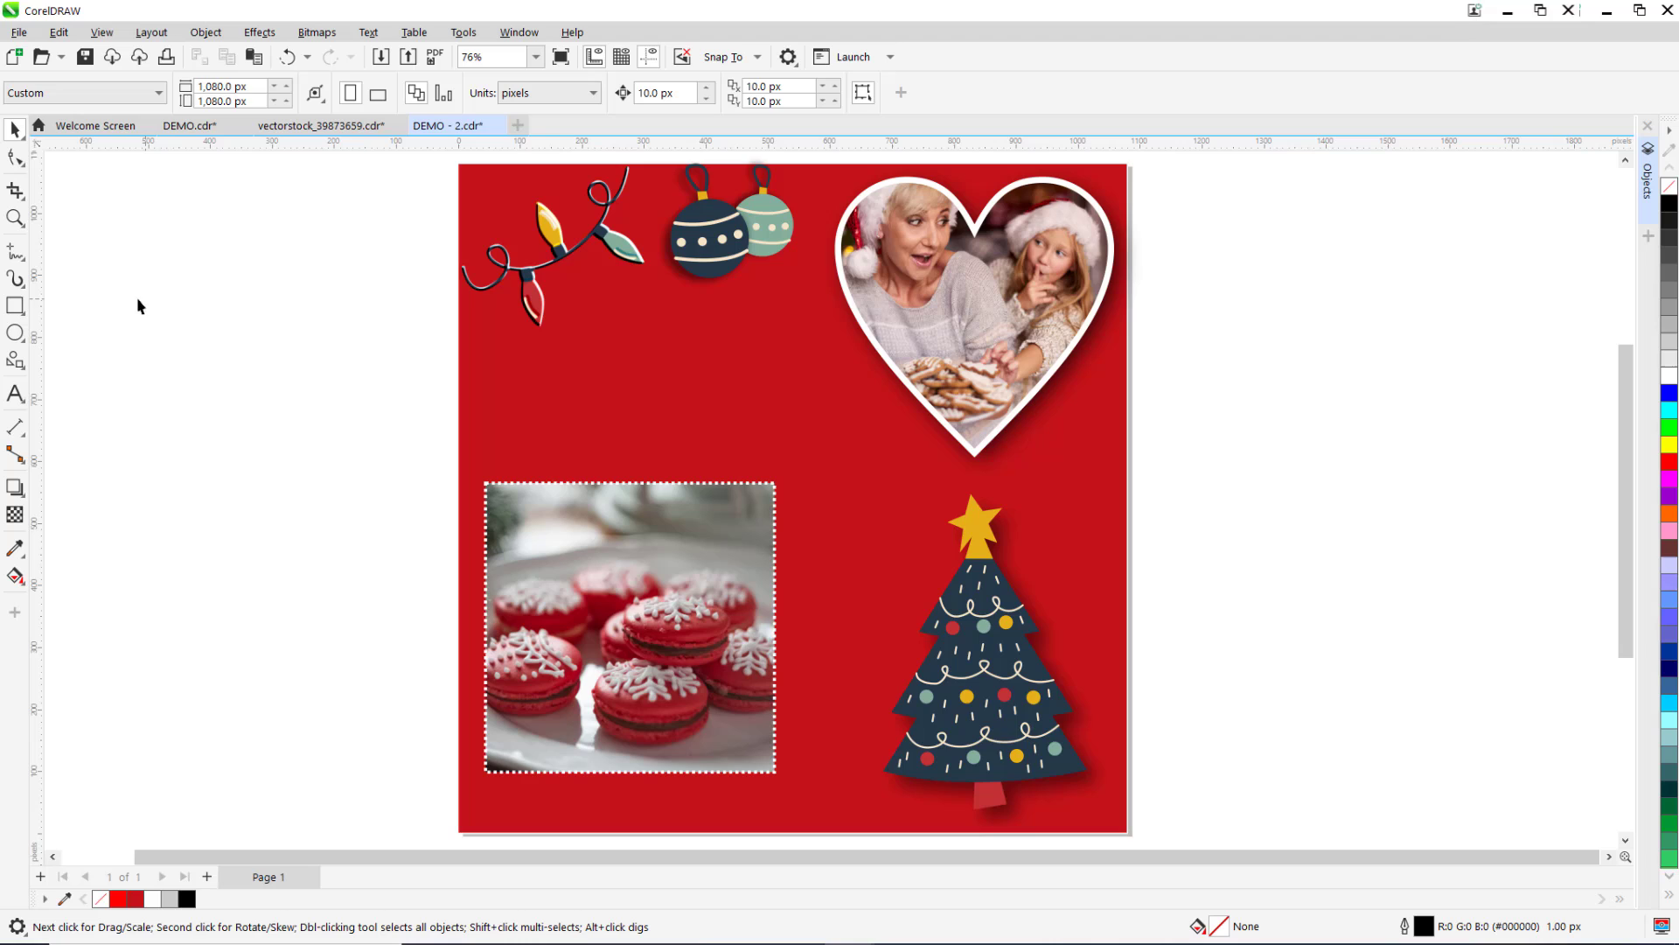
Paint white Artistic Media snow strokes along the page bottom, the right side and the top corners
click(13, 281)
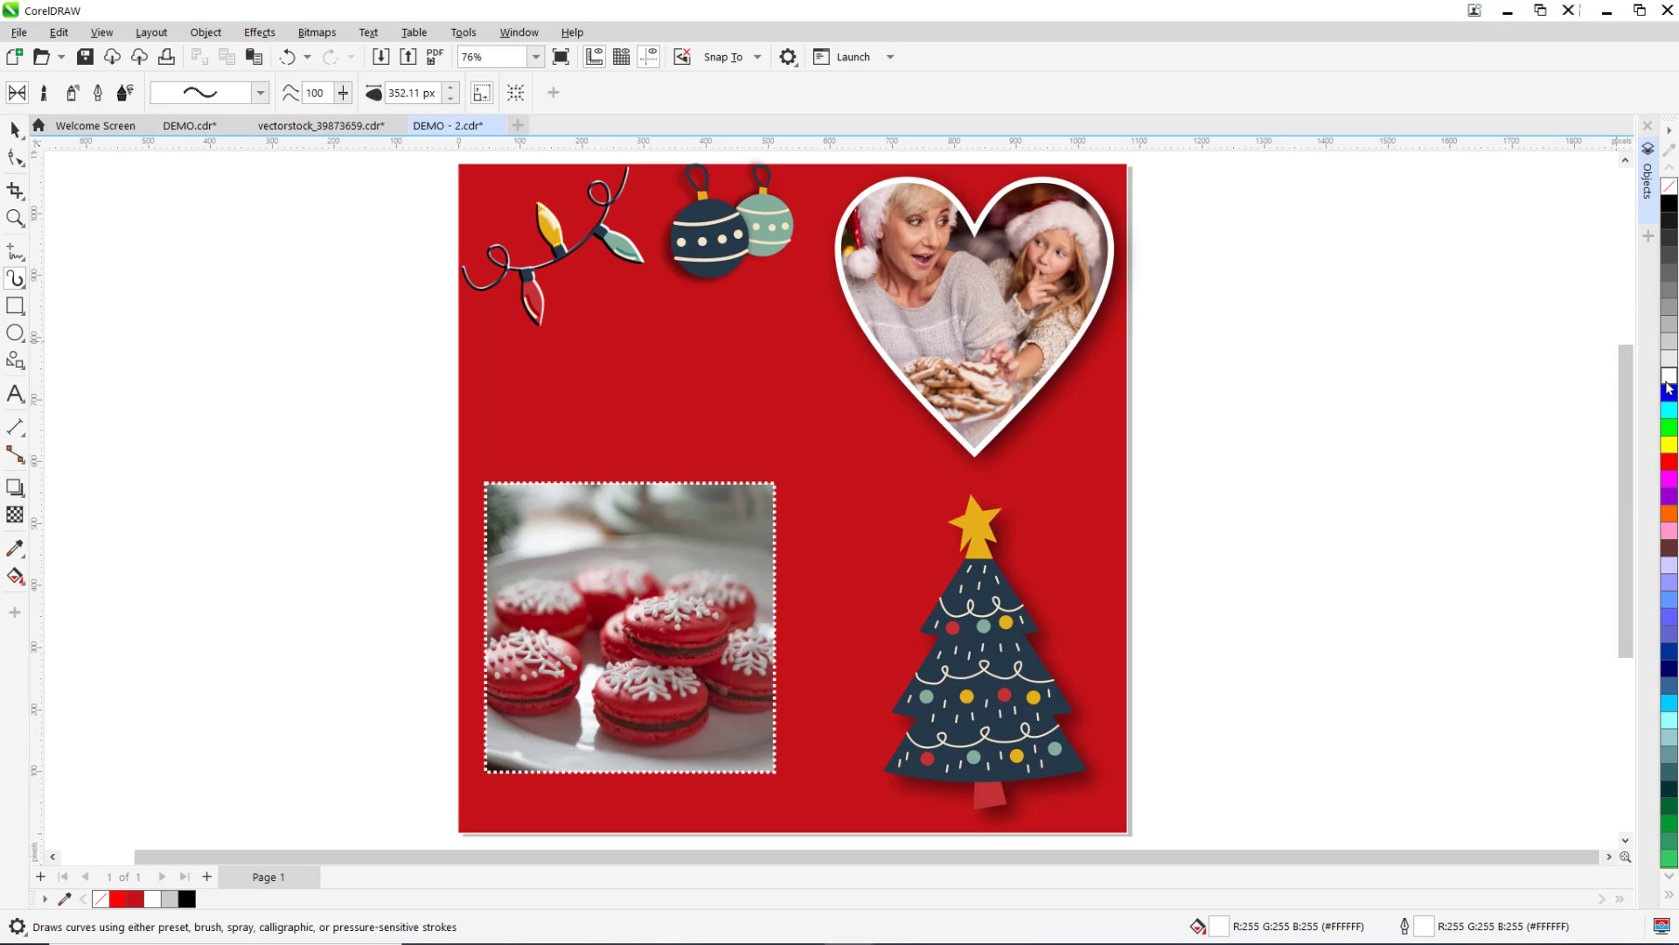
mouse_move(454, 809)
mouse_down()
mouse_move(818, 827)
mouse_move(1123, 766)
mouse_up()
scroll(1149, 600, up, 1)
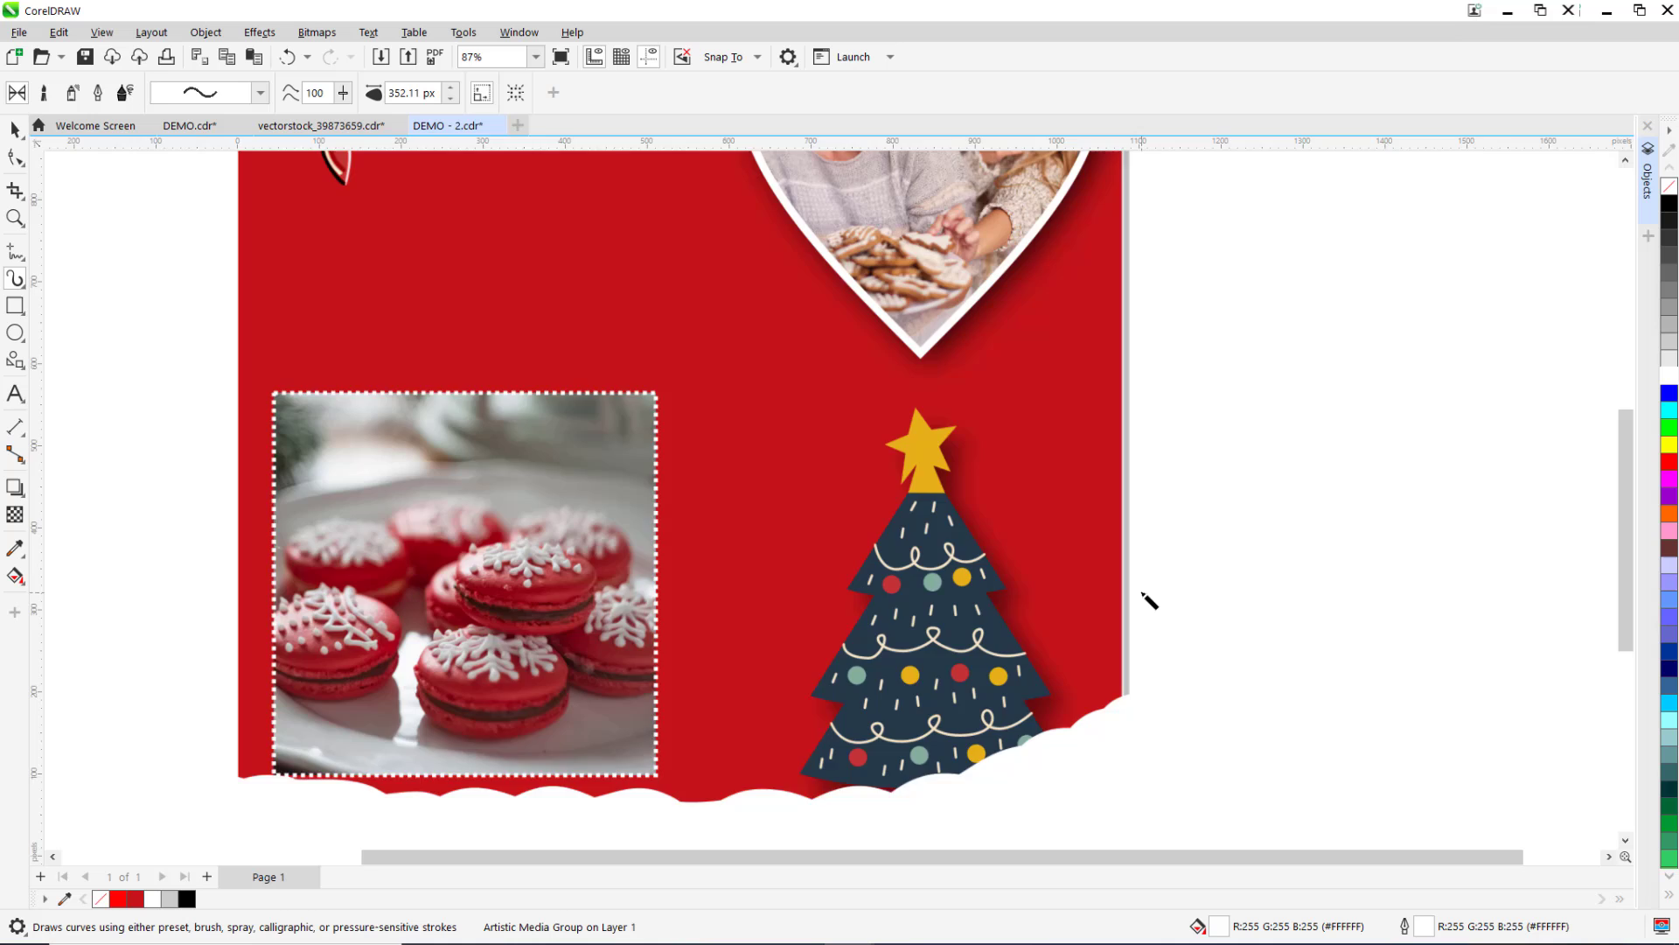
scroll(1149, 600, down, 1)
scroll(1147, 438, up, 2)
mouse_move(1142, 248)
mouse_down()
mouse_move(1095, 192)
mouse_move(961, 178)
mouse_up()
drag(564, 180, 451, 243)
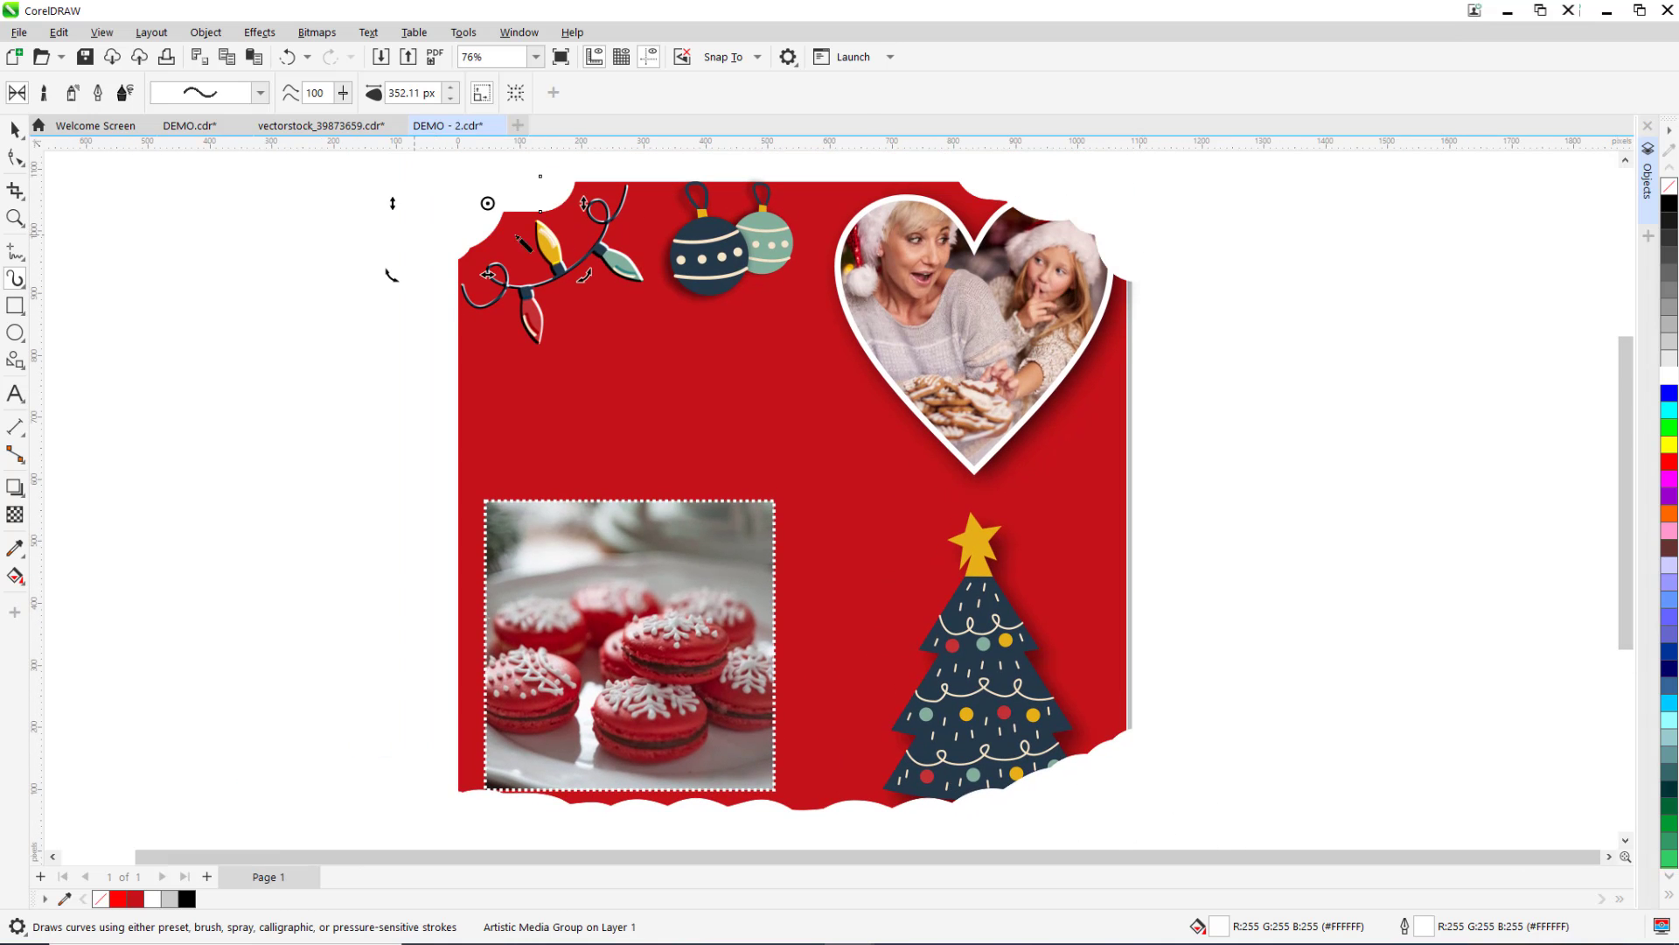
Move the four snow curves down in the Objects docker and place them in front of the red background
click(1650, 179)
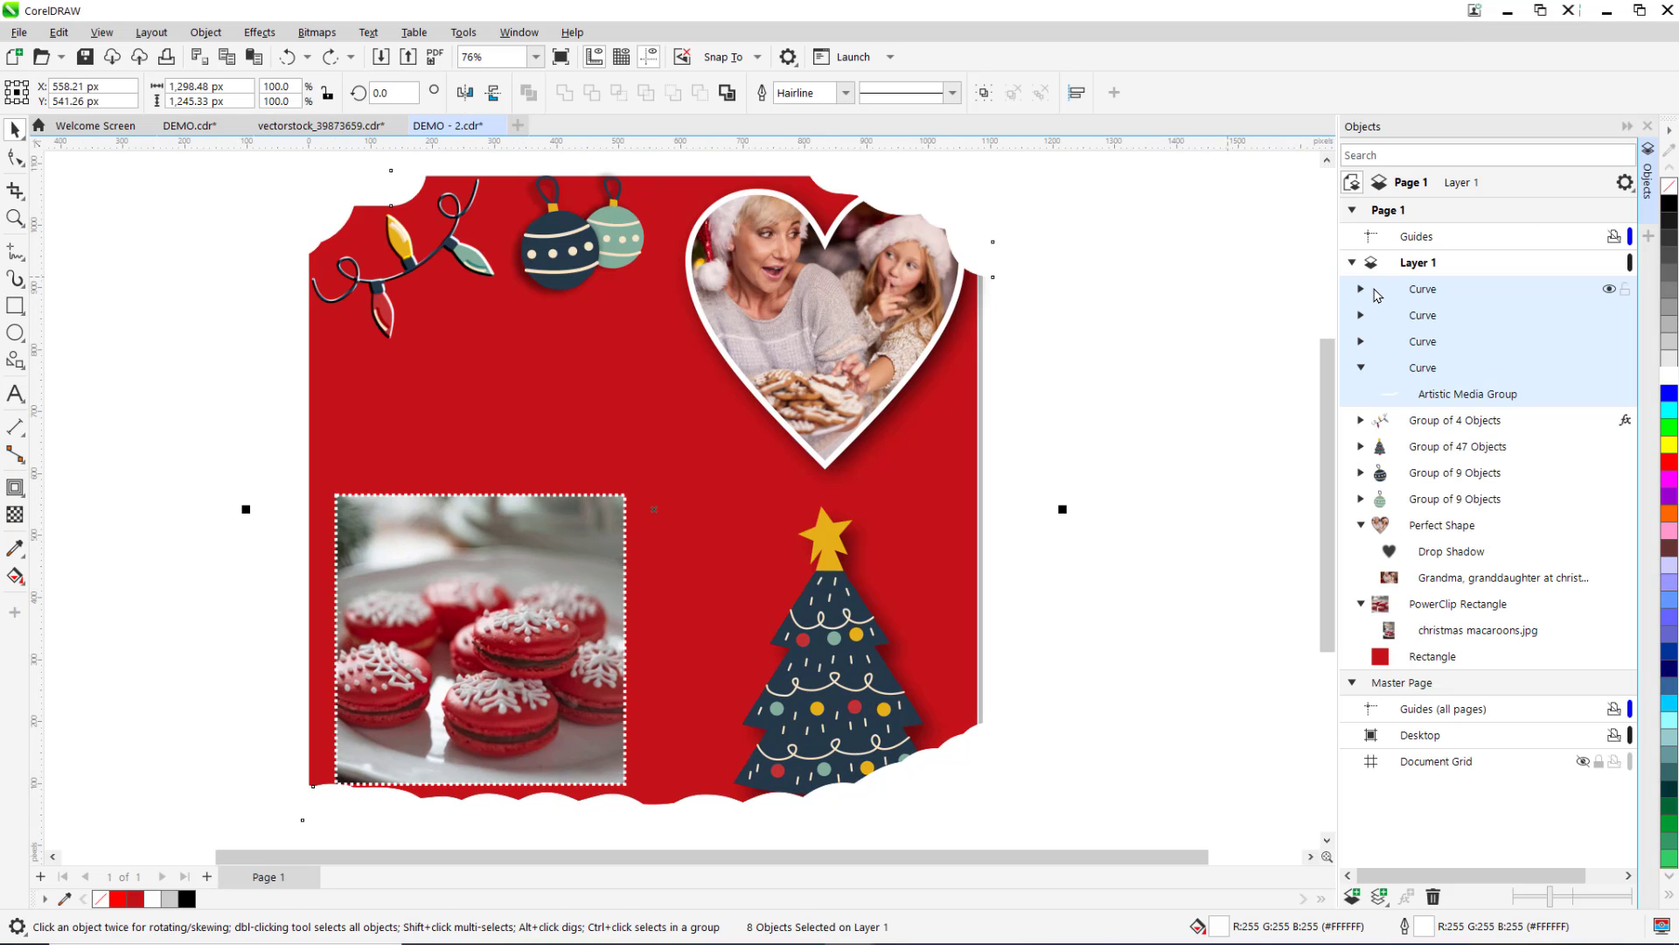
drag(1378, 295, 1364, 602)
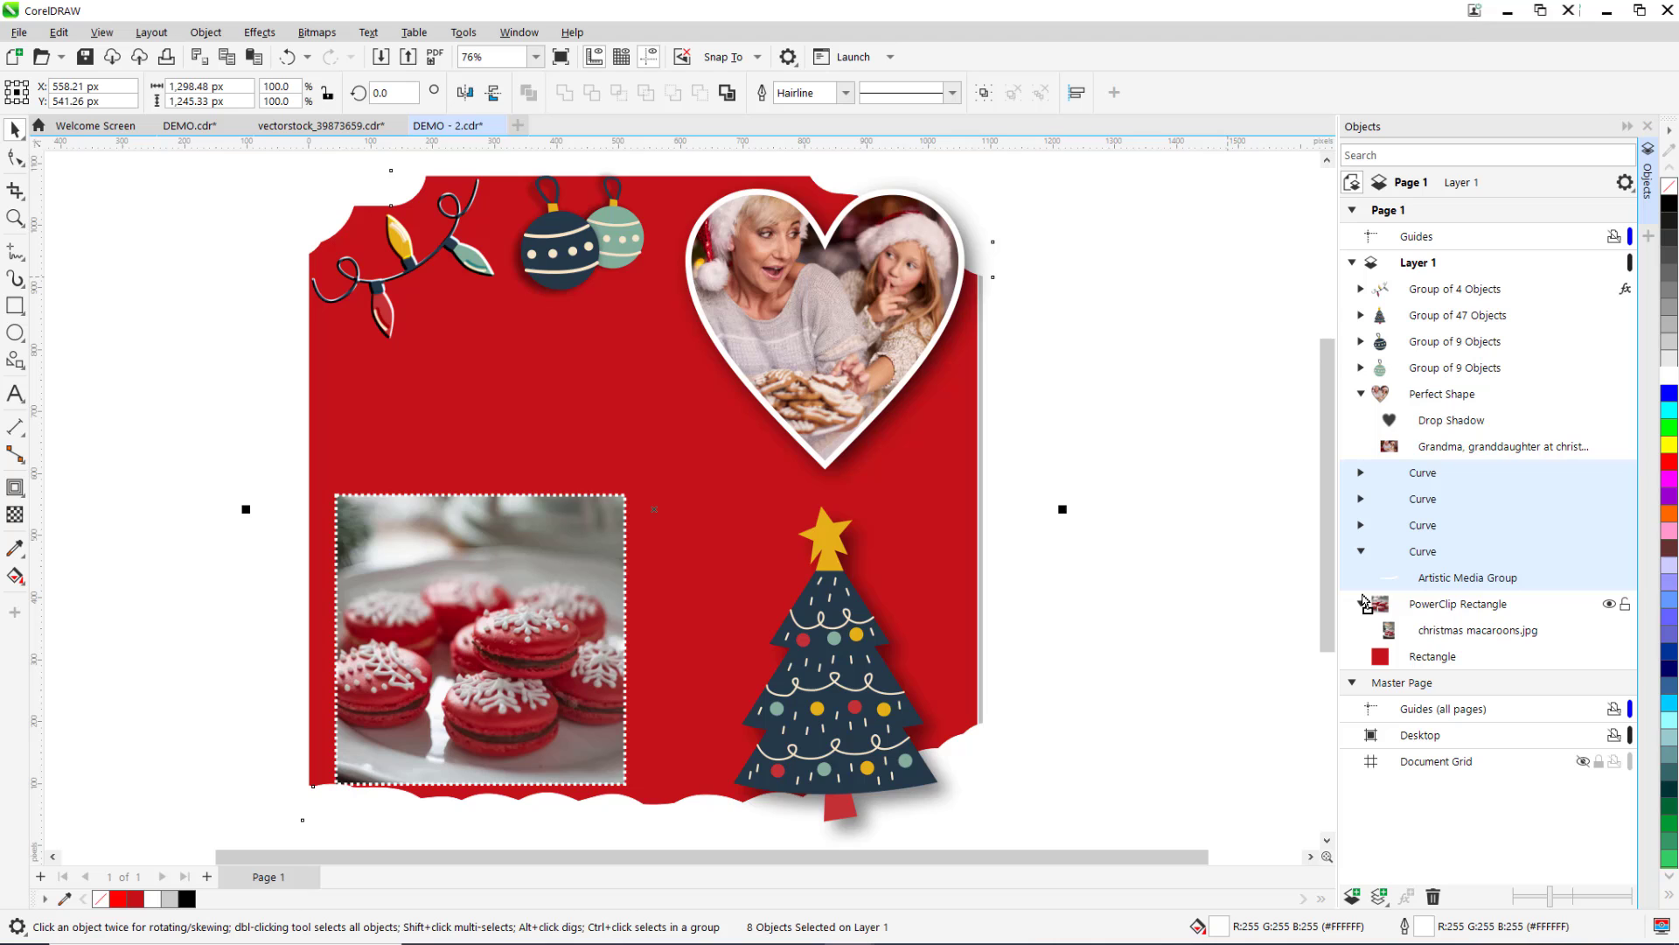
click(208, 35)
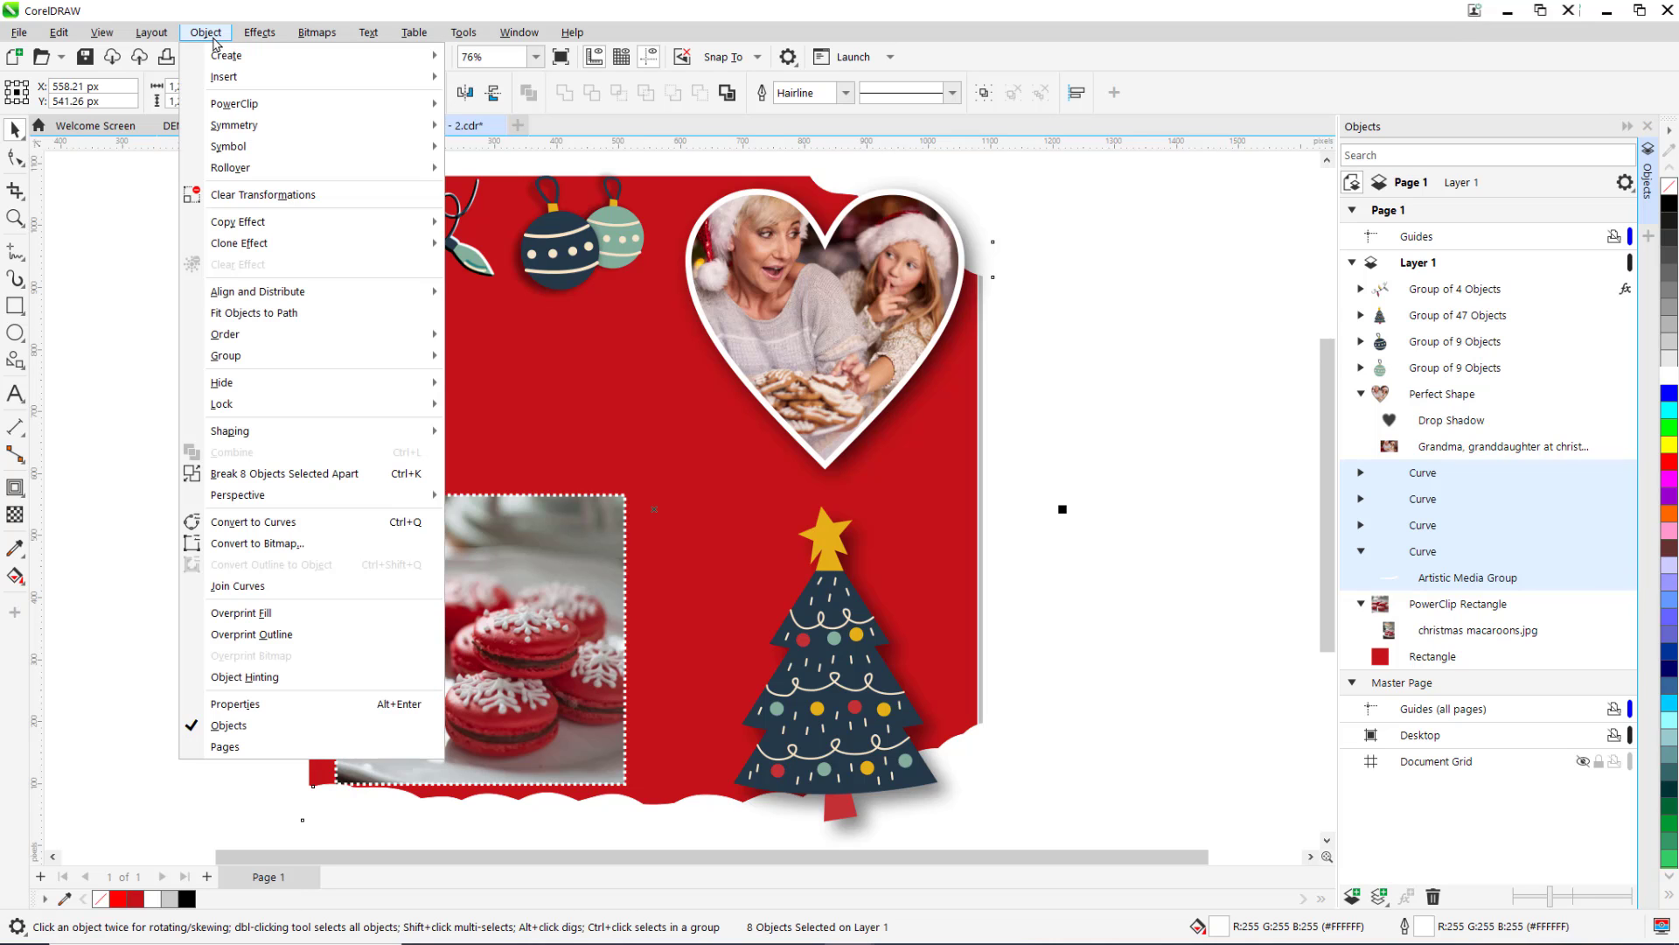
mouse_move(263, 334)
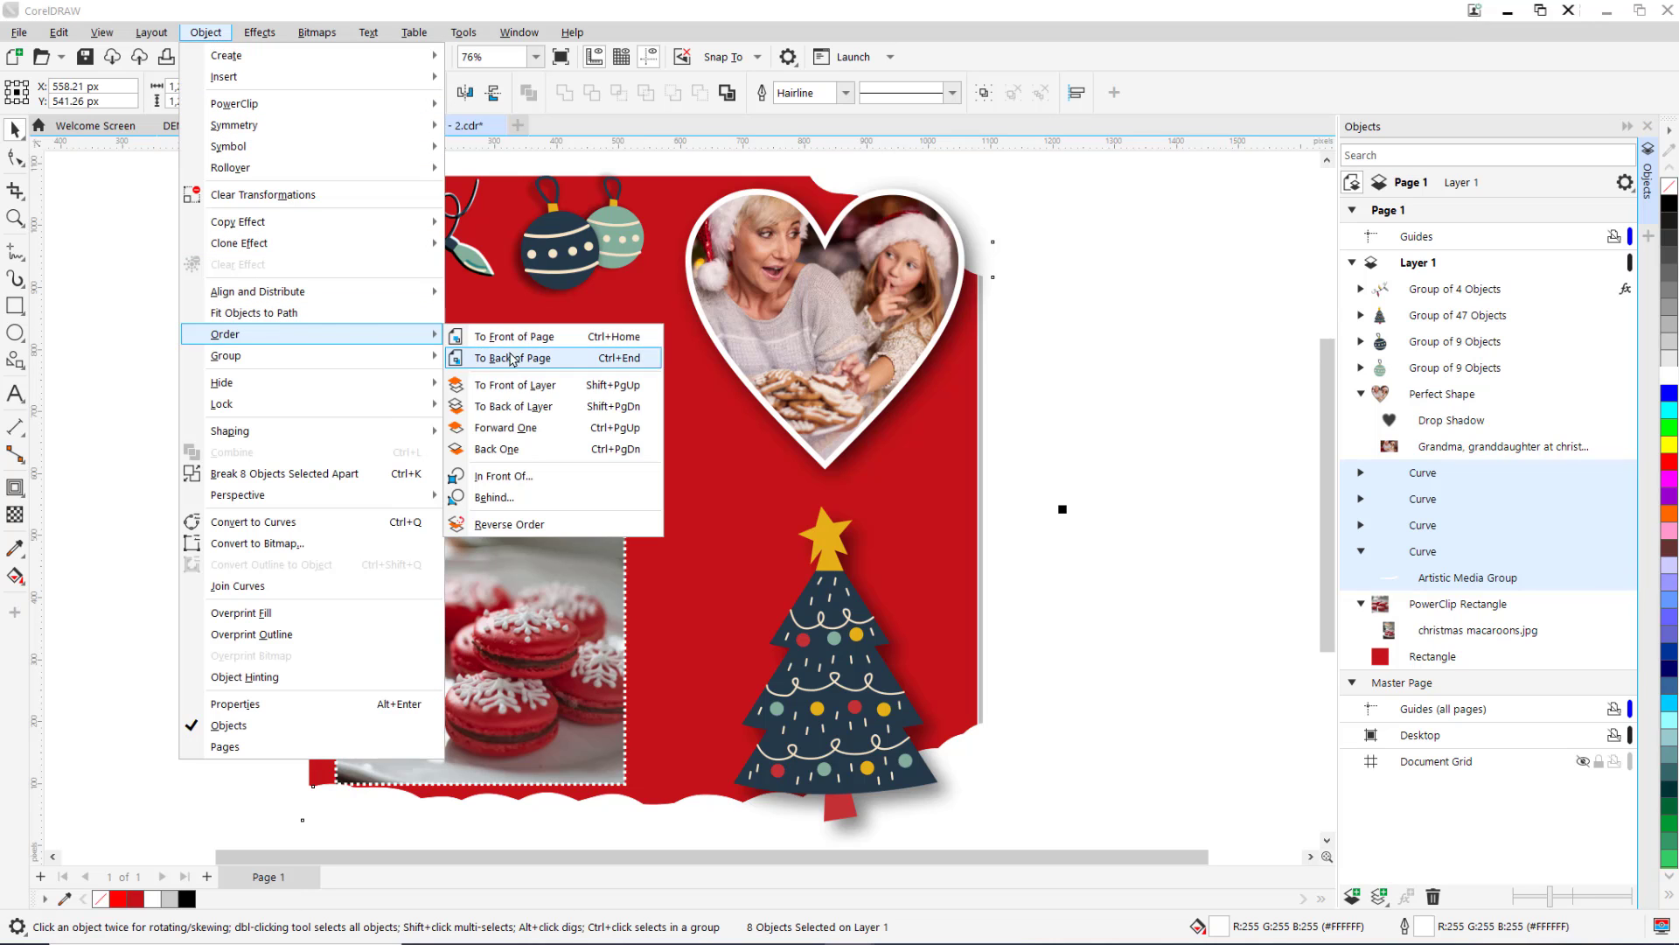
click(517, 481)
click(377, 403)
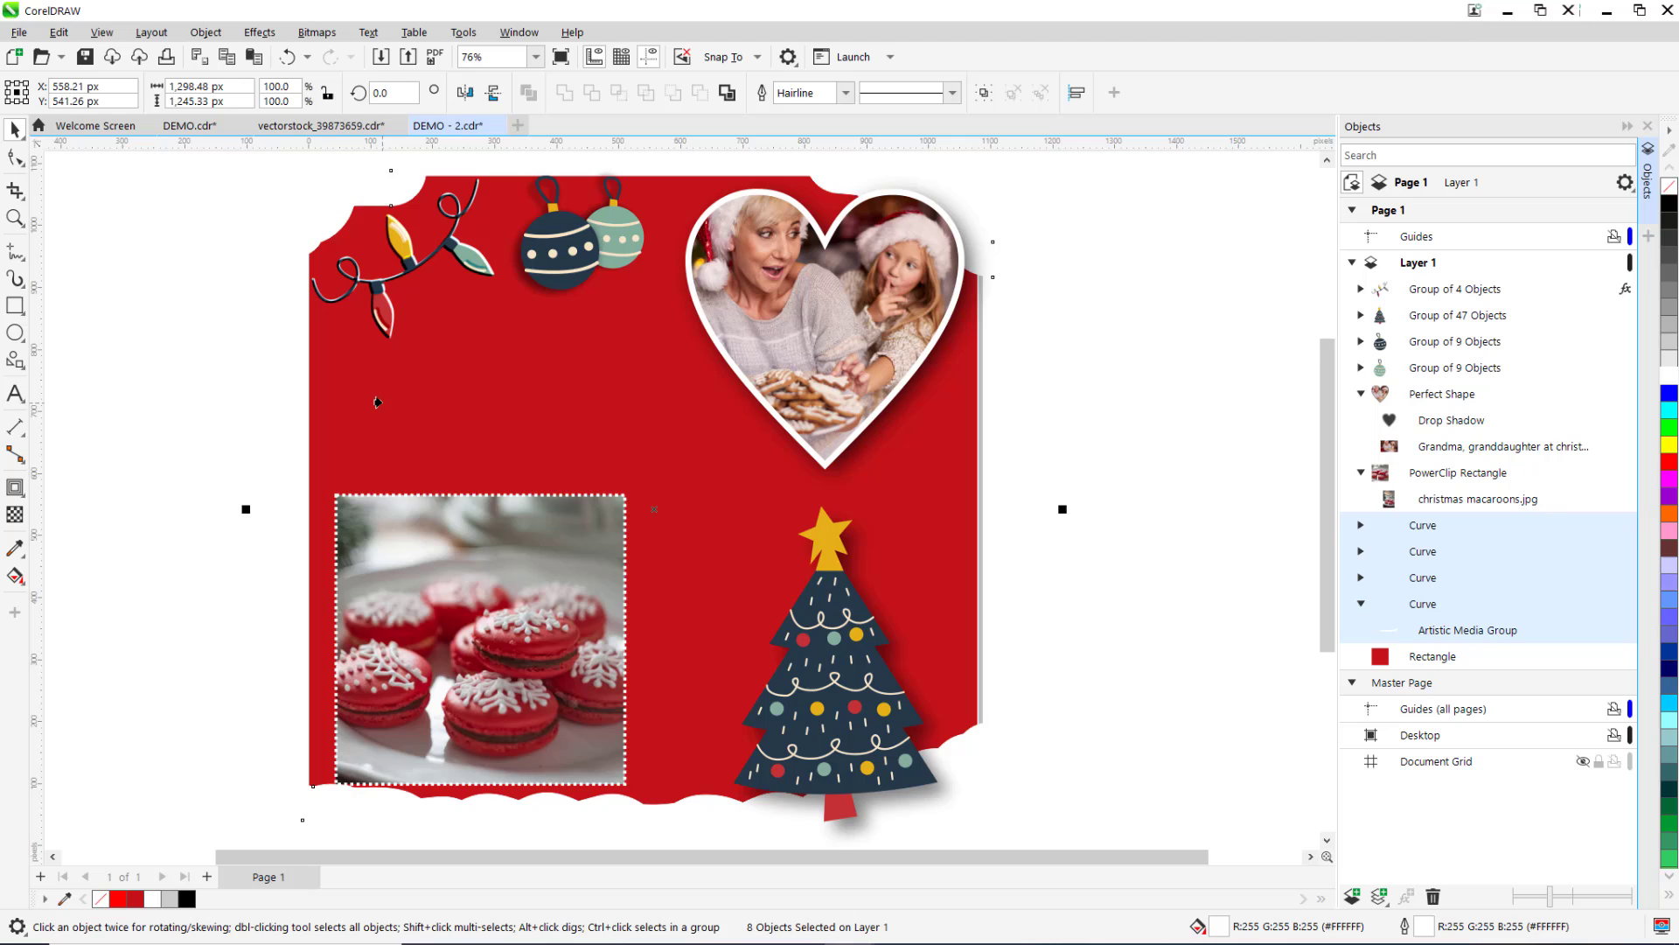
Type the title 'Merry Christmas!' on the red background left of the heart photo
click(15, 392)
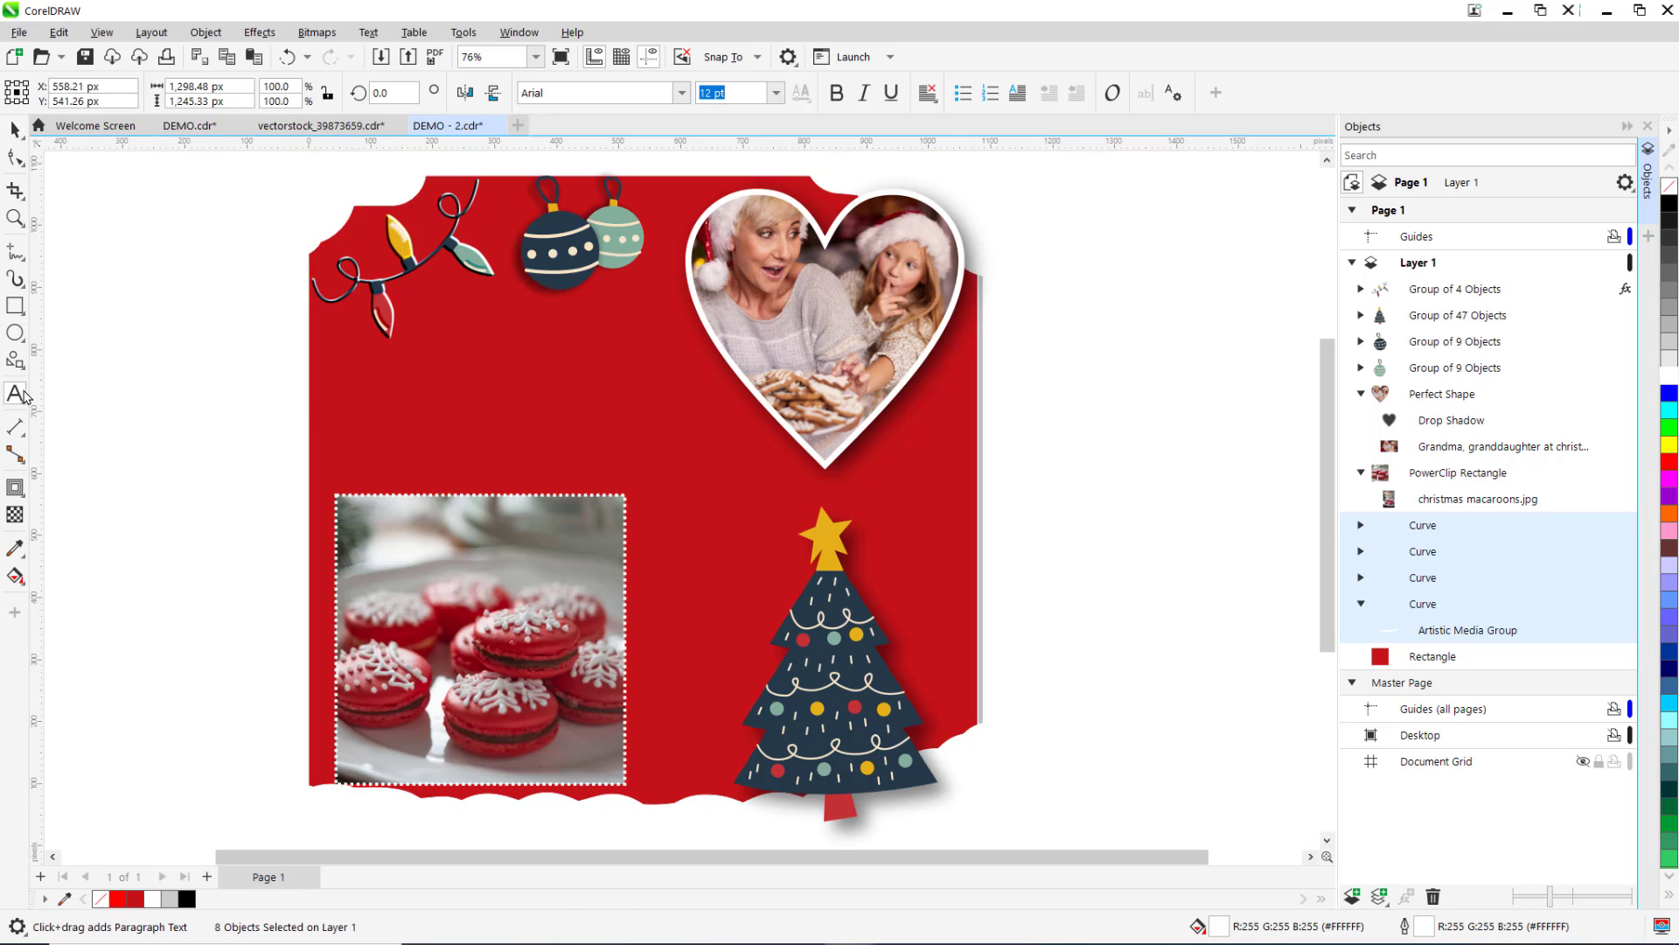
click(373, 400)
text(Merry Christmas!)
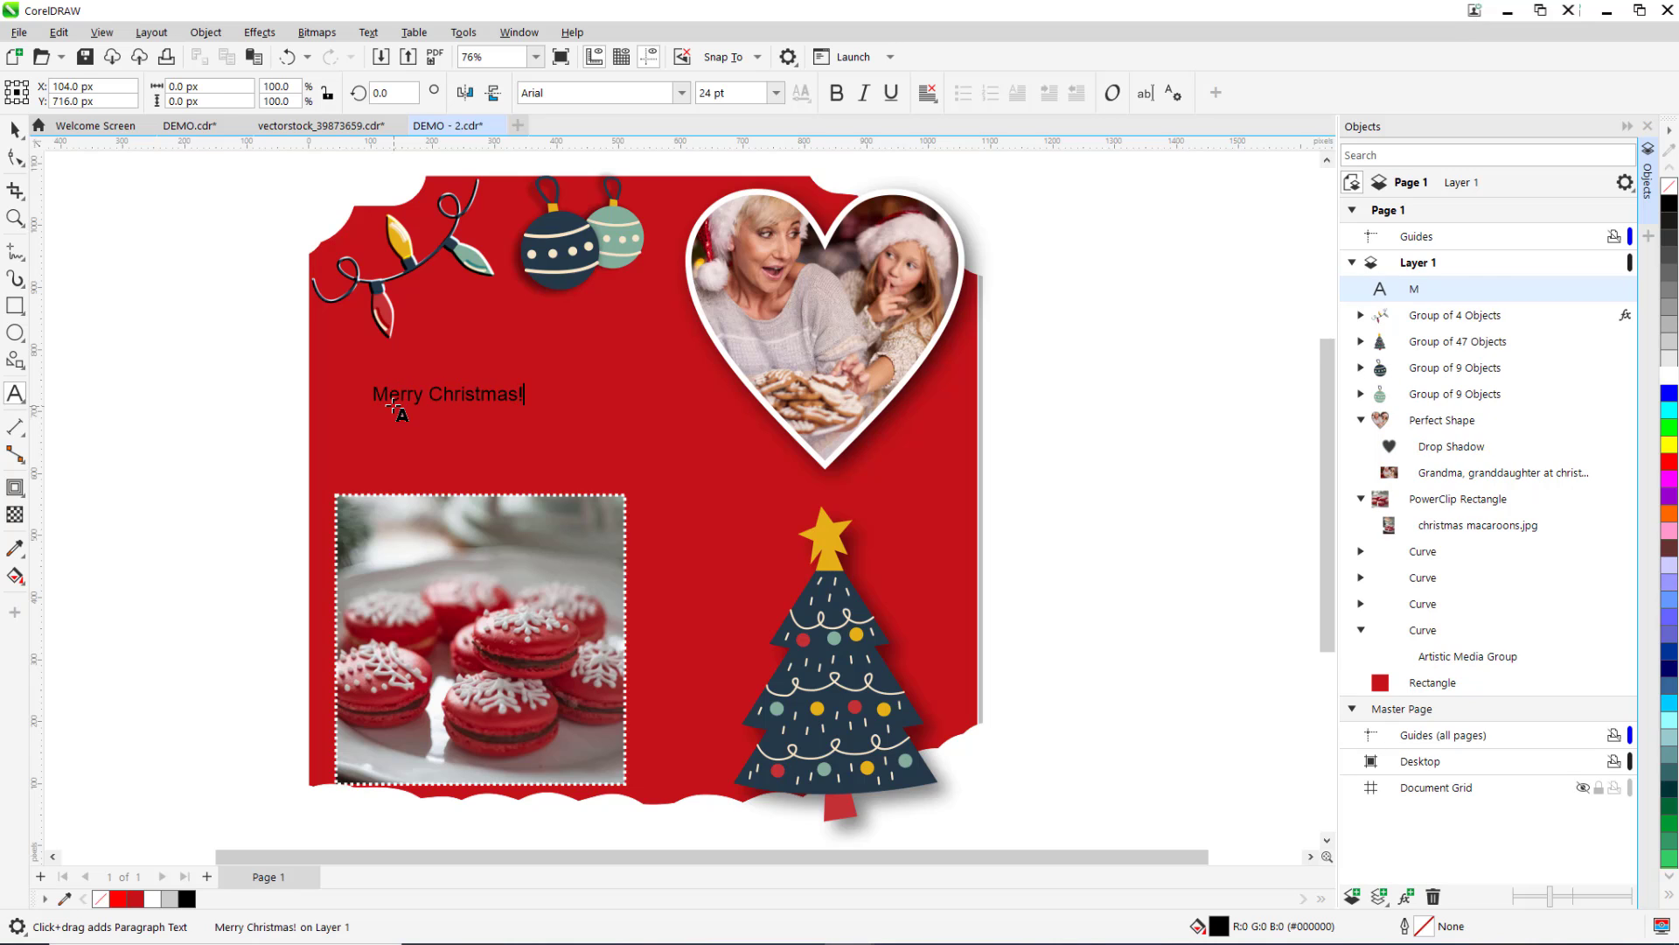
Format the title as white Monotype Corsiva at 72 pt
drag(374, 394, 527, 393)
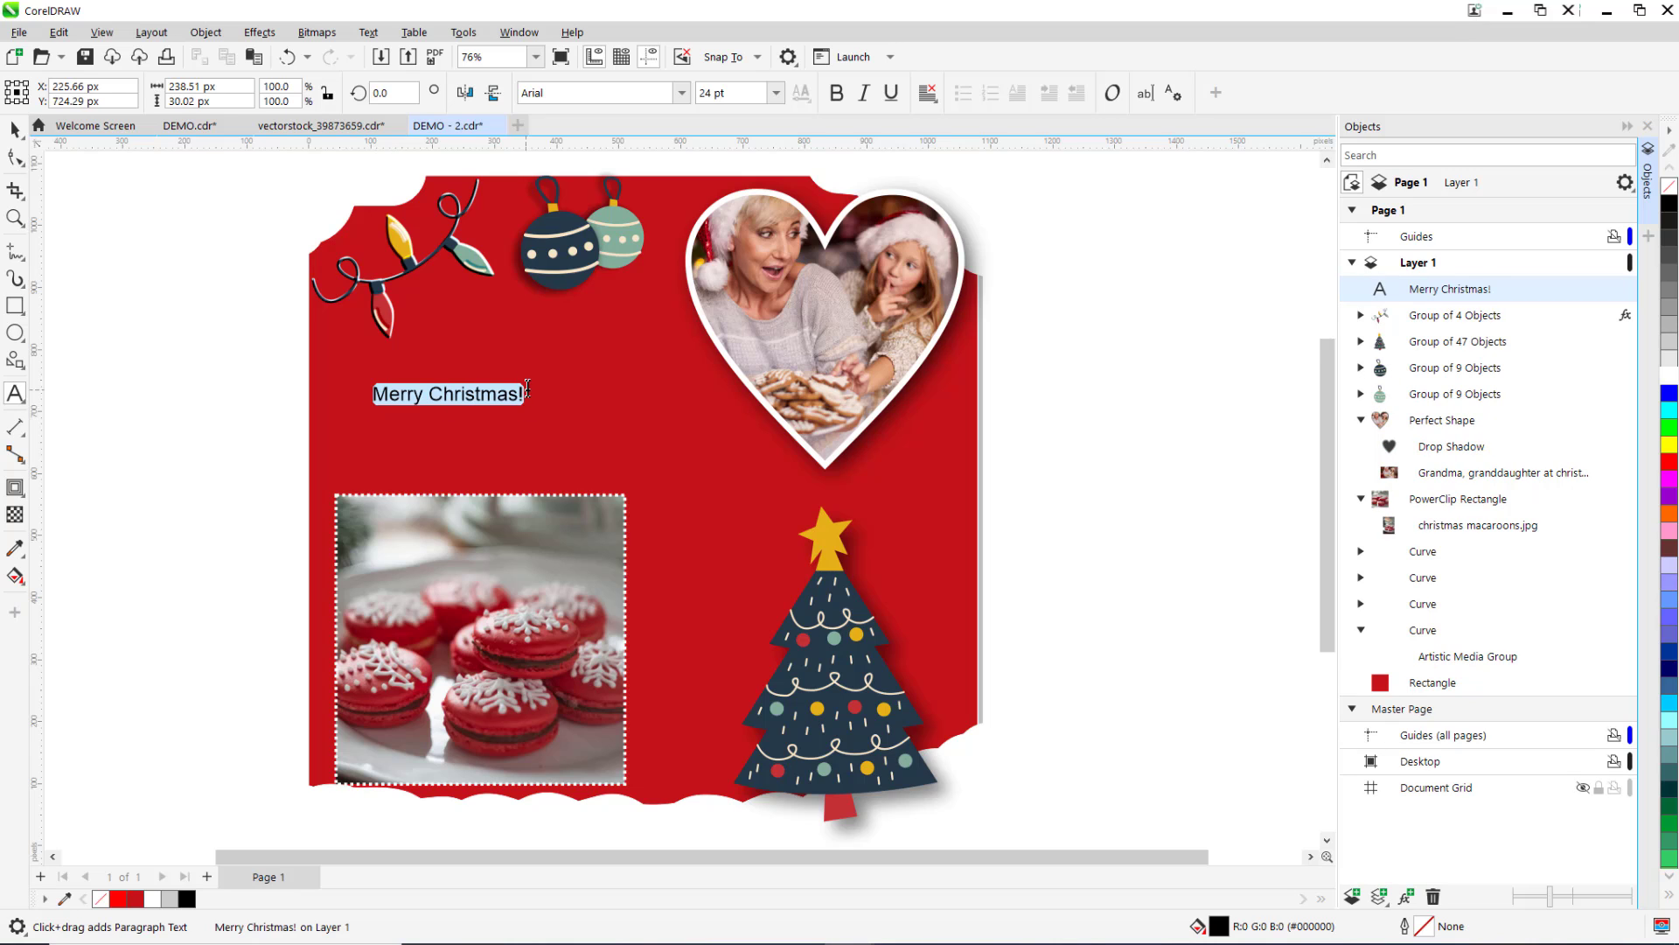
click(682, 92)
click(665, 147)
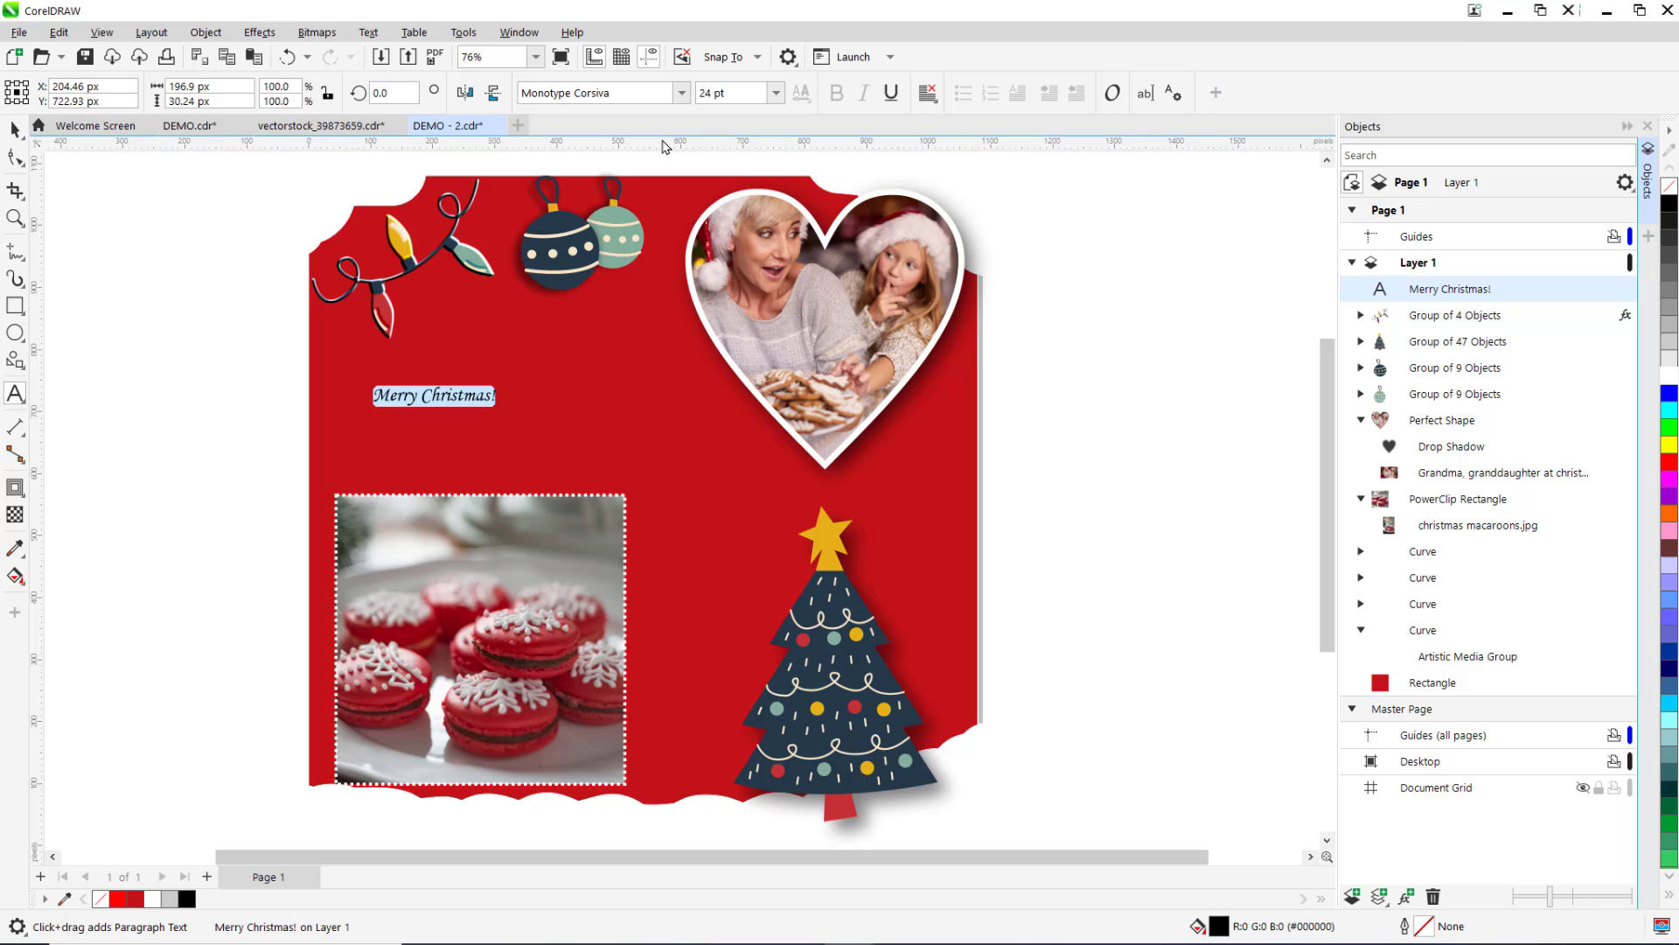
click(776, 93)
click(726, 362)
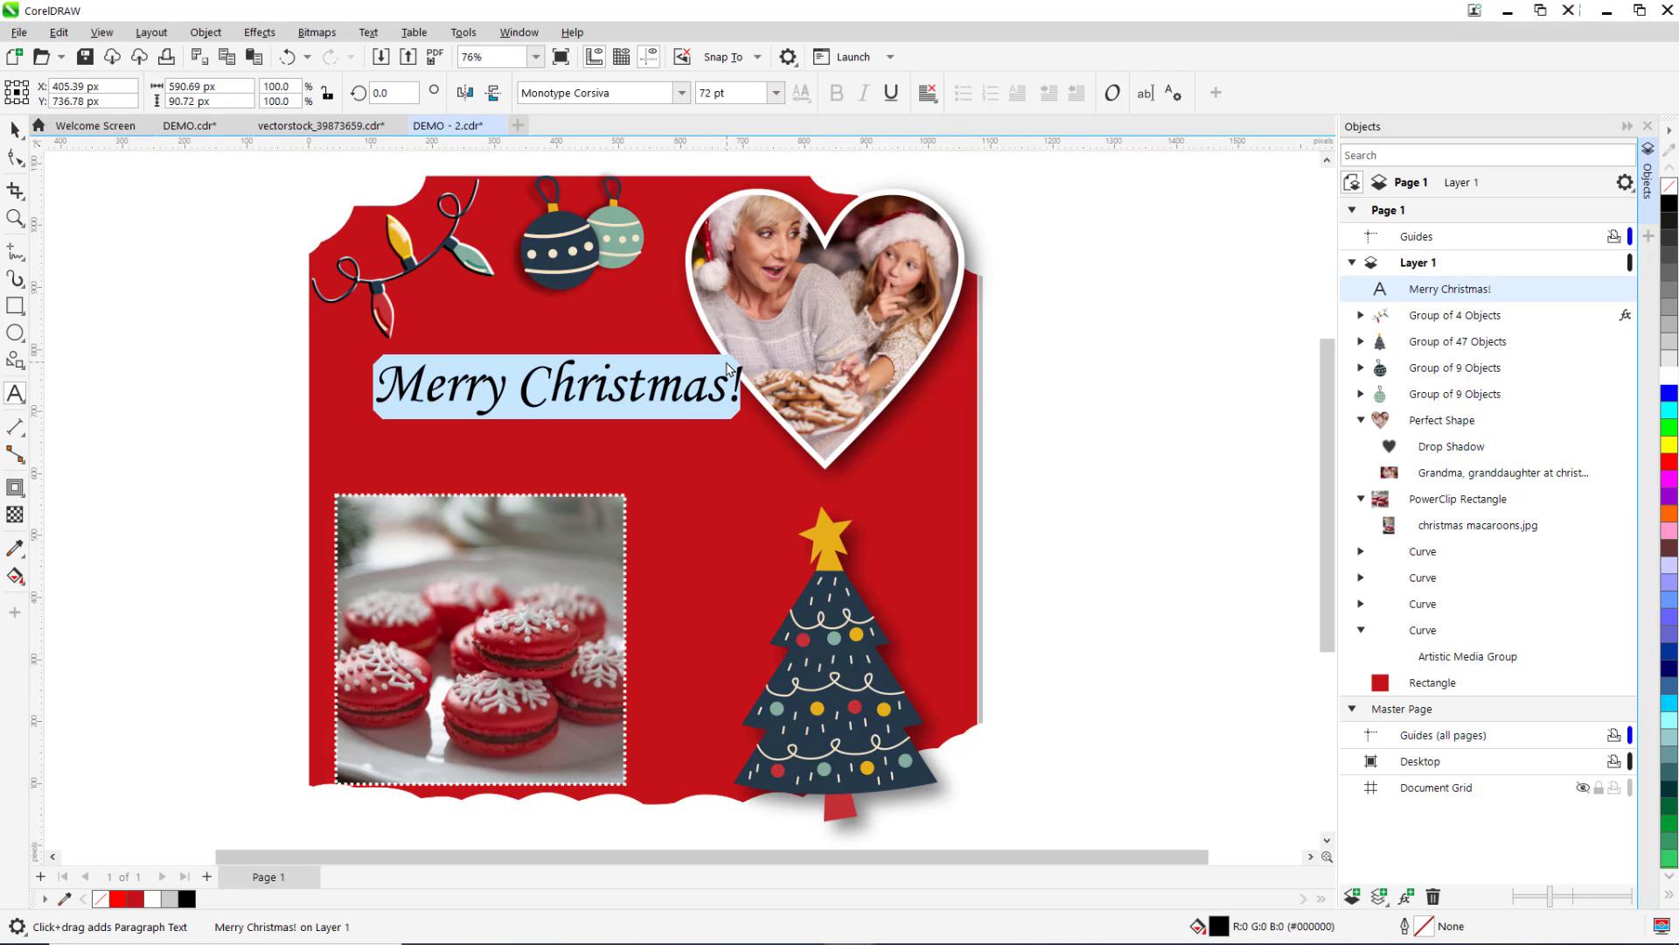
click(1670, 376)
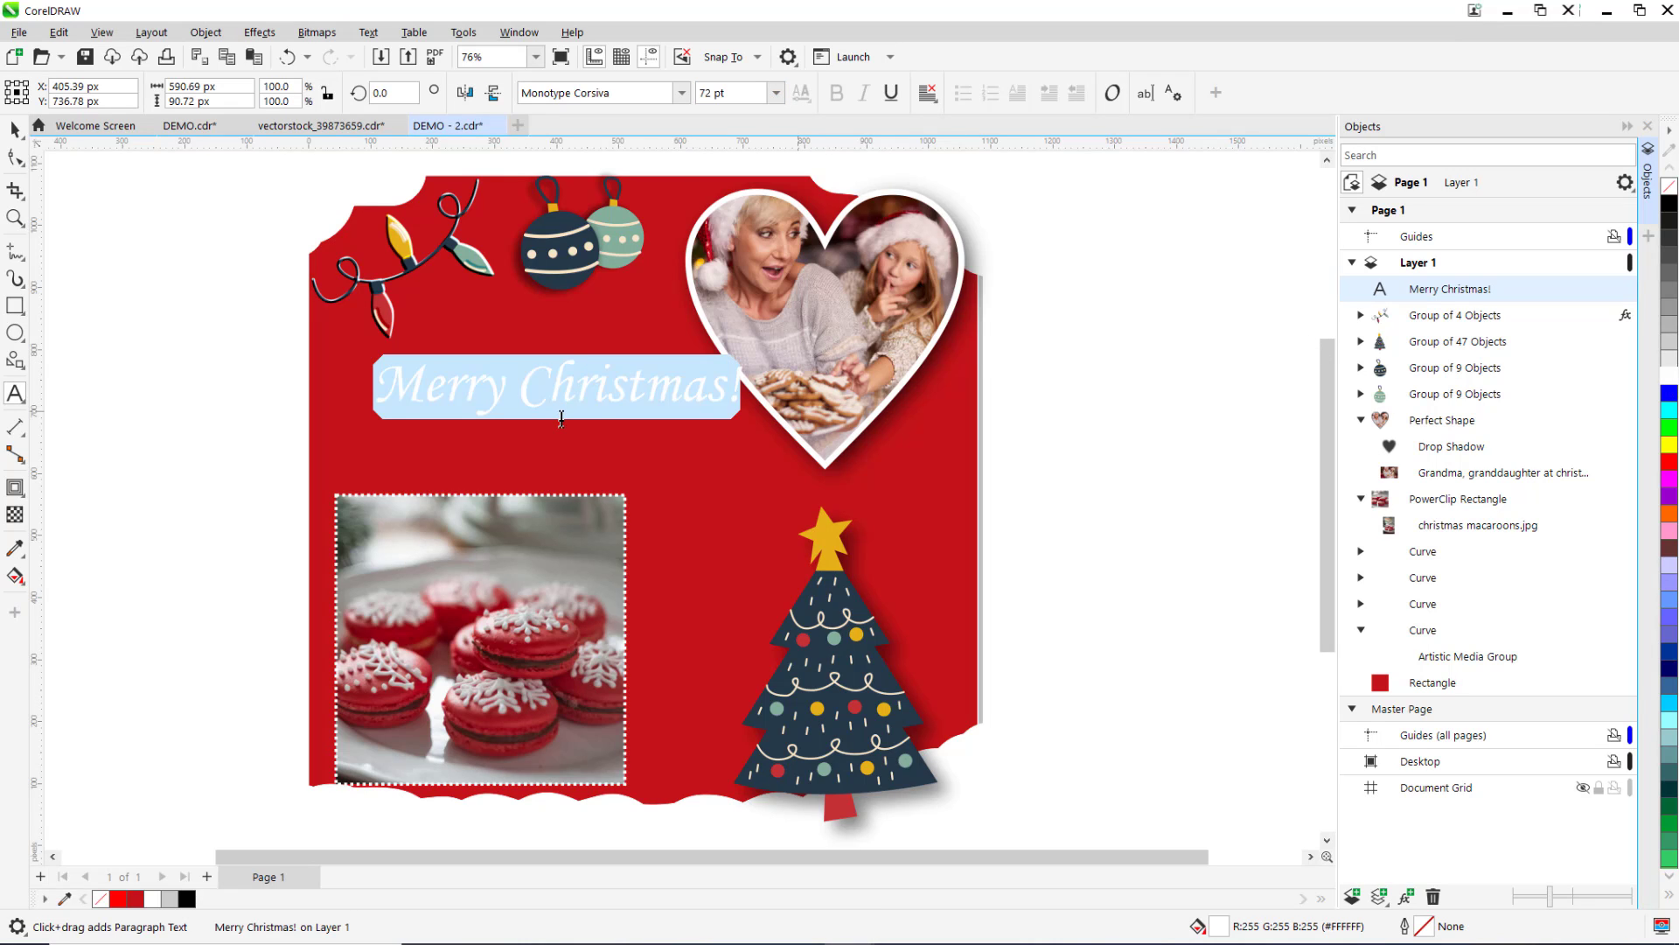
Give the title a thin dark contour outline
key(ctrl+space)
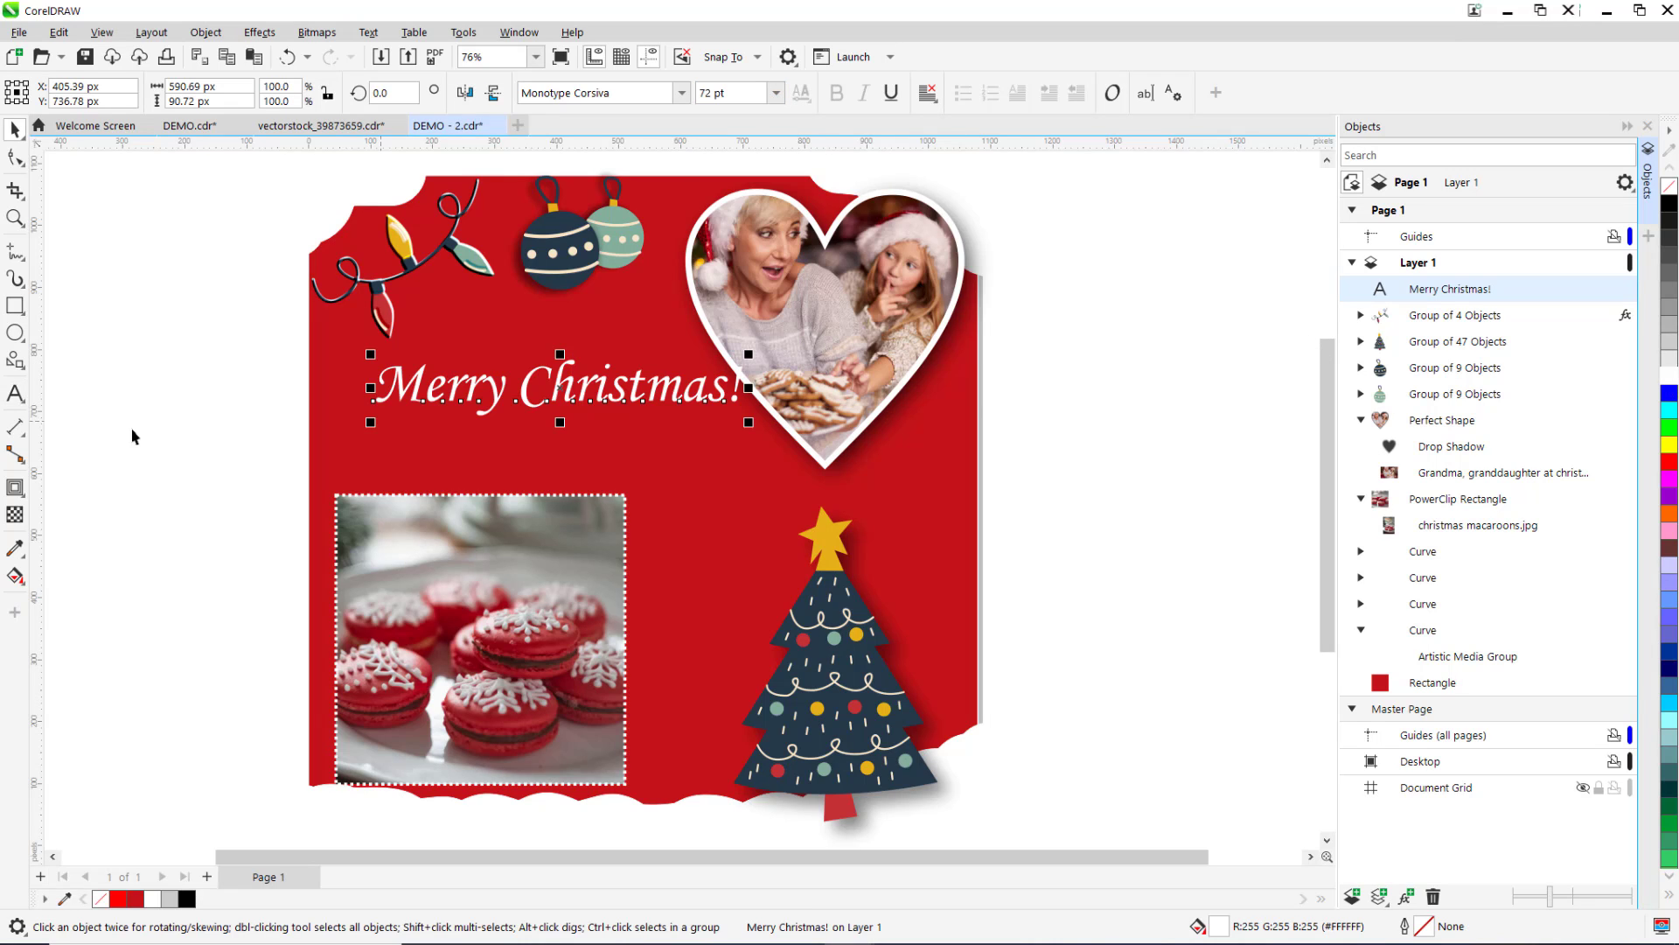
click(19, 490)
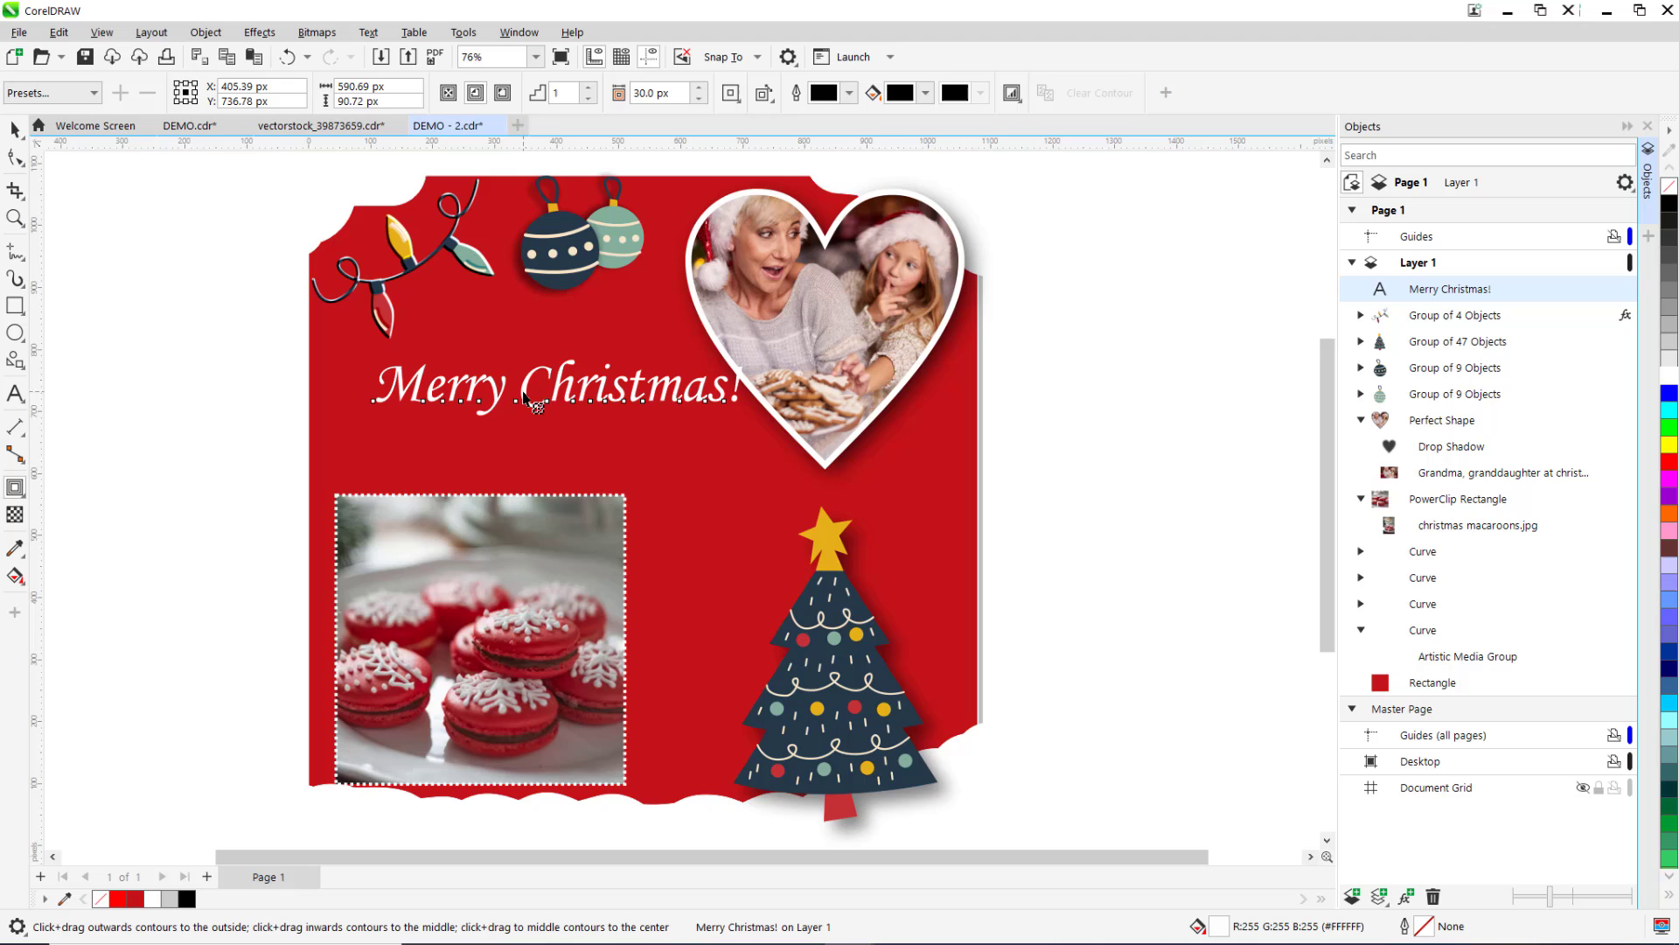
drag(561, 403, 560, 418)
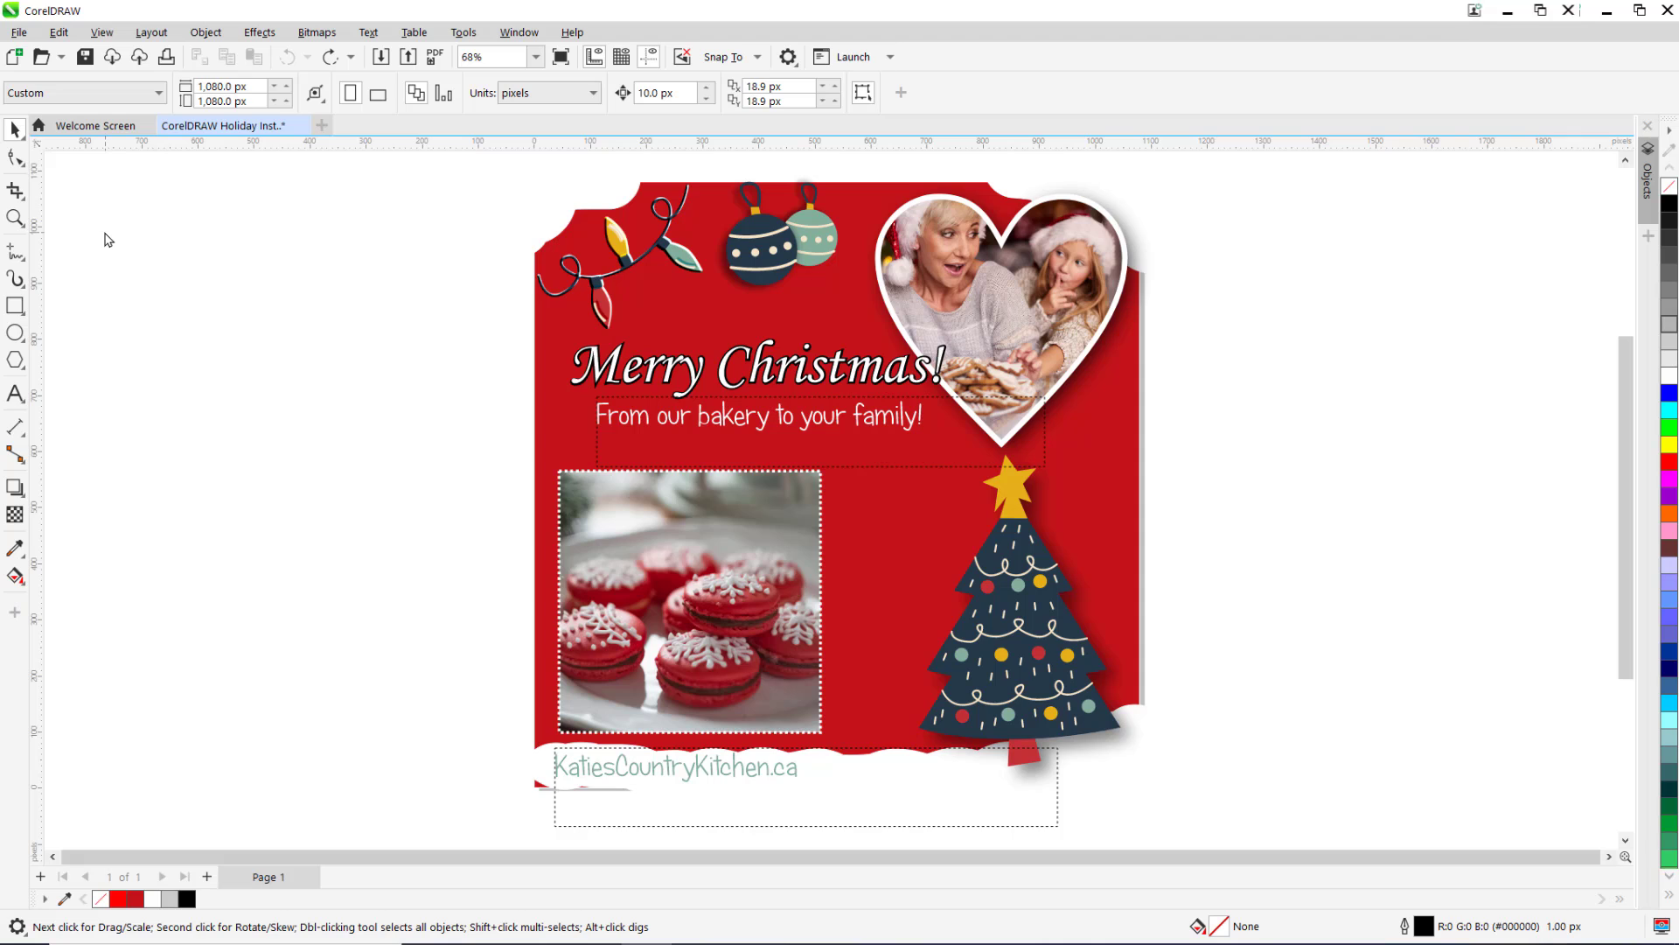
Check overhangs in Wireframe view, then crop all artwork to the 1080 × 1080 page
click(14, 190)
click(87, 191)
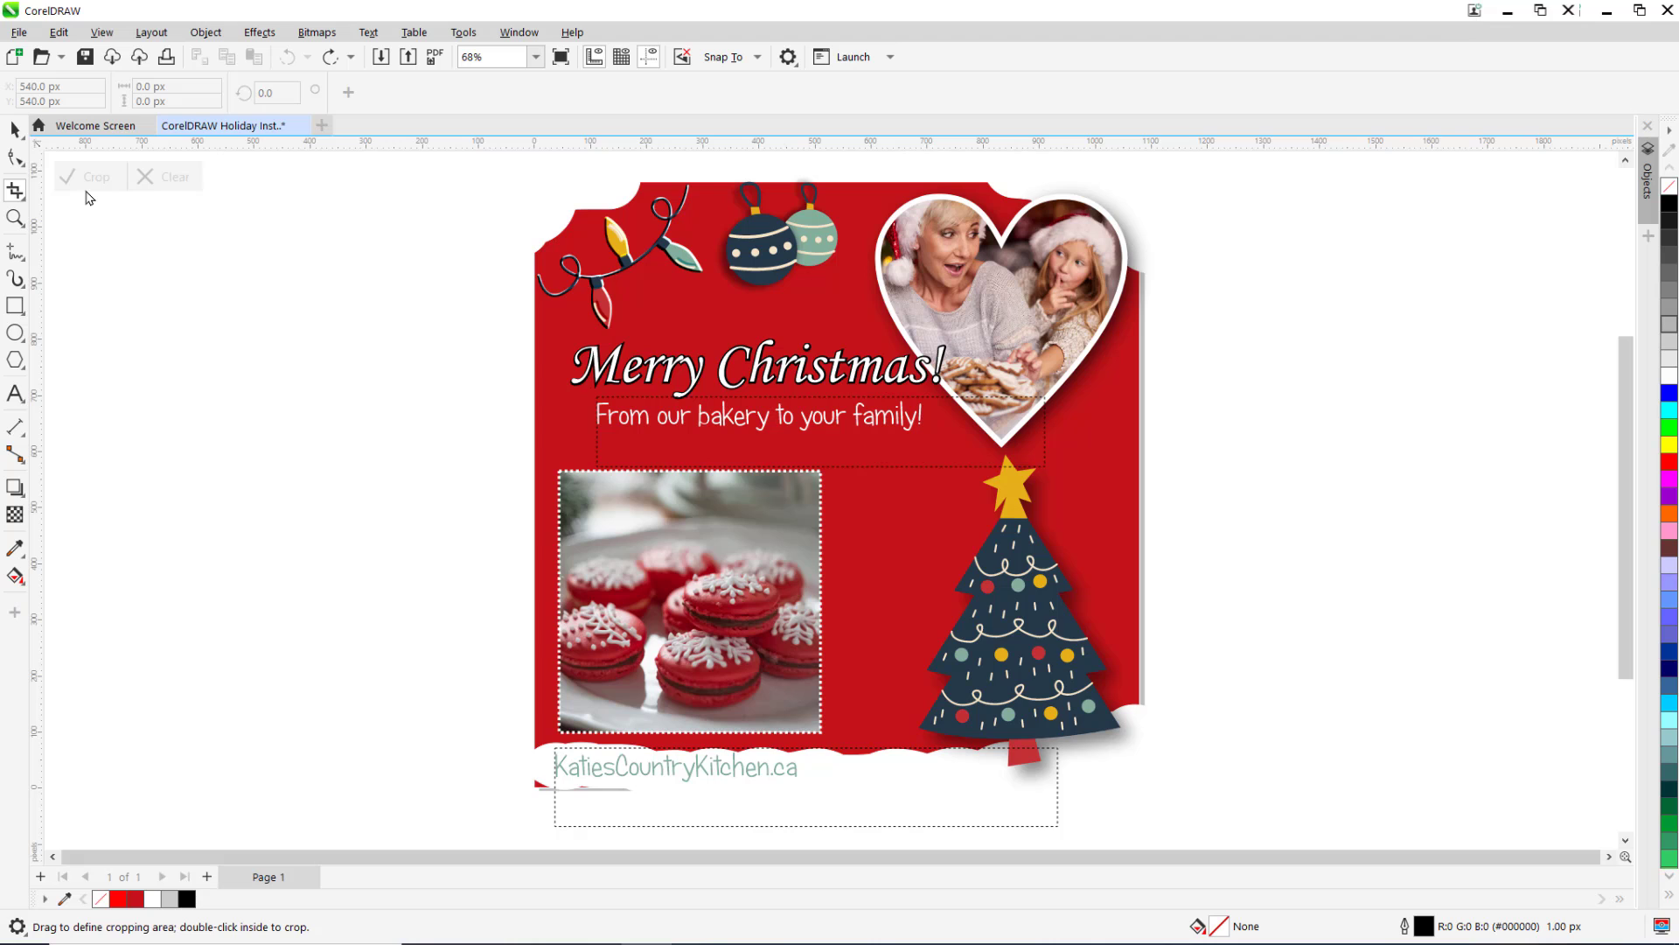
click(101, 33)
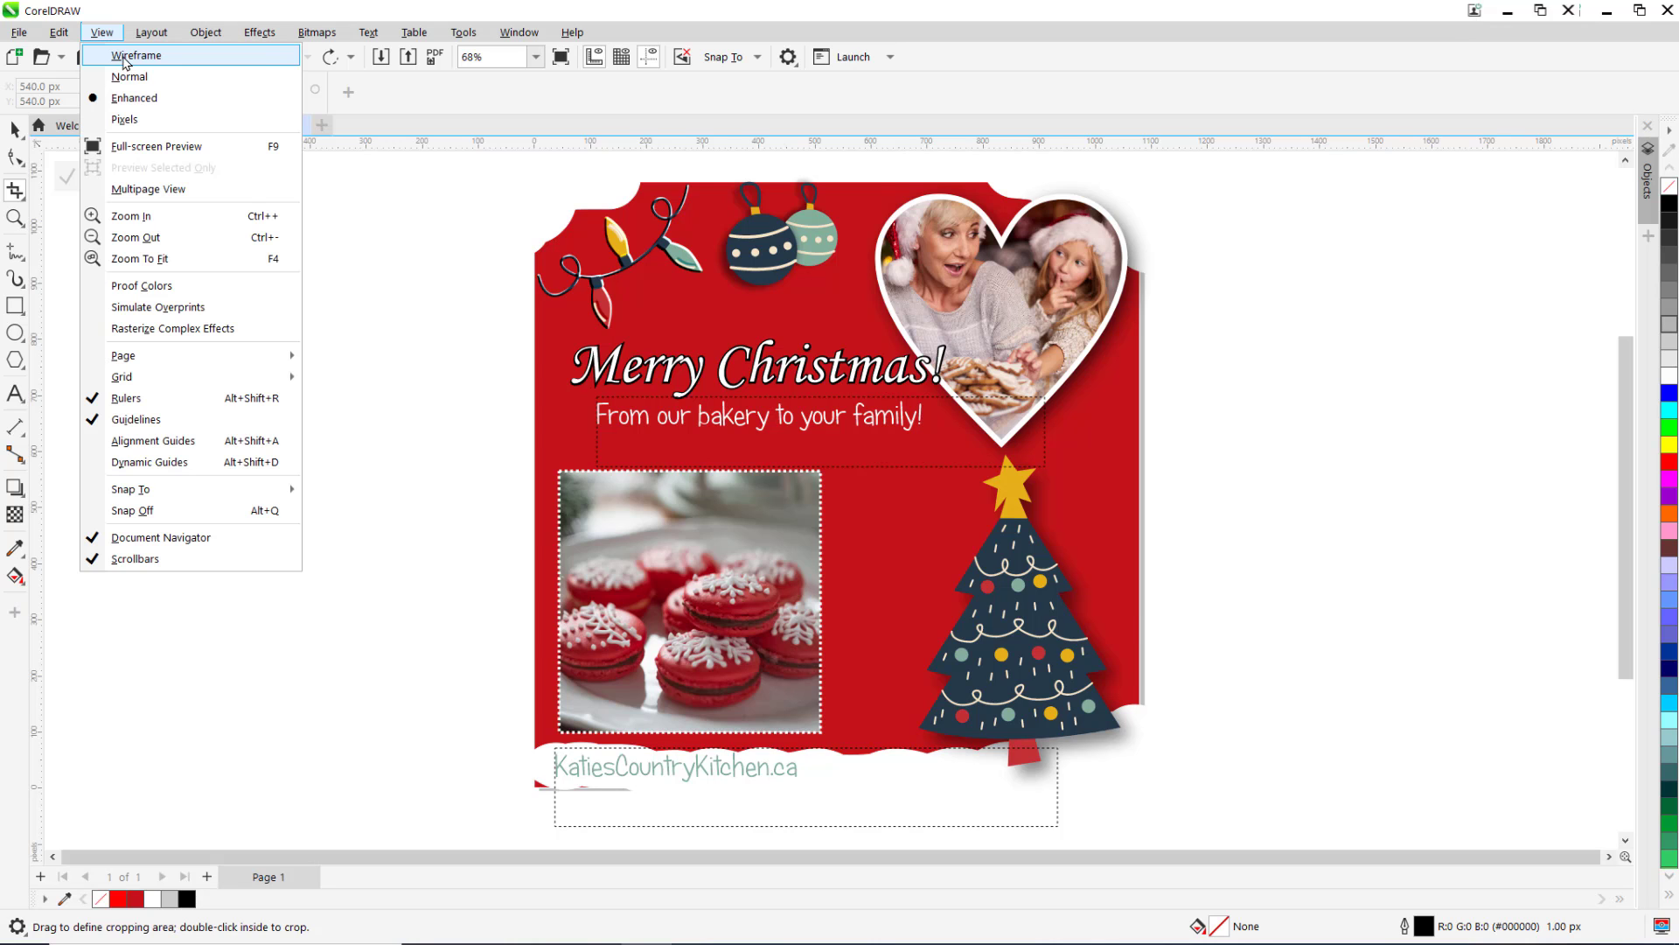
click(124, 57)
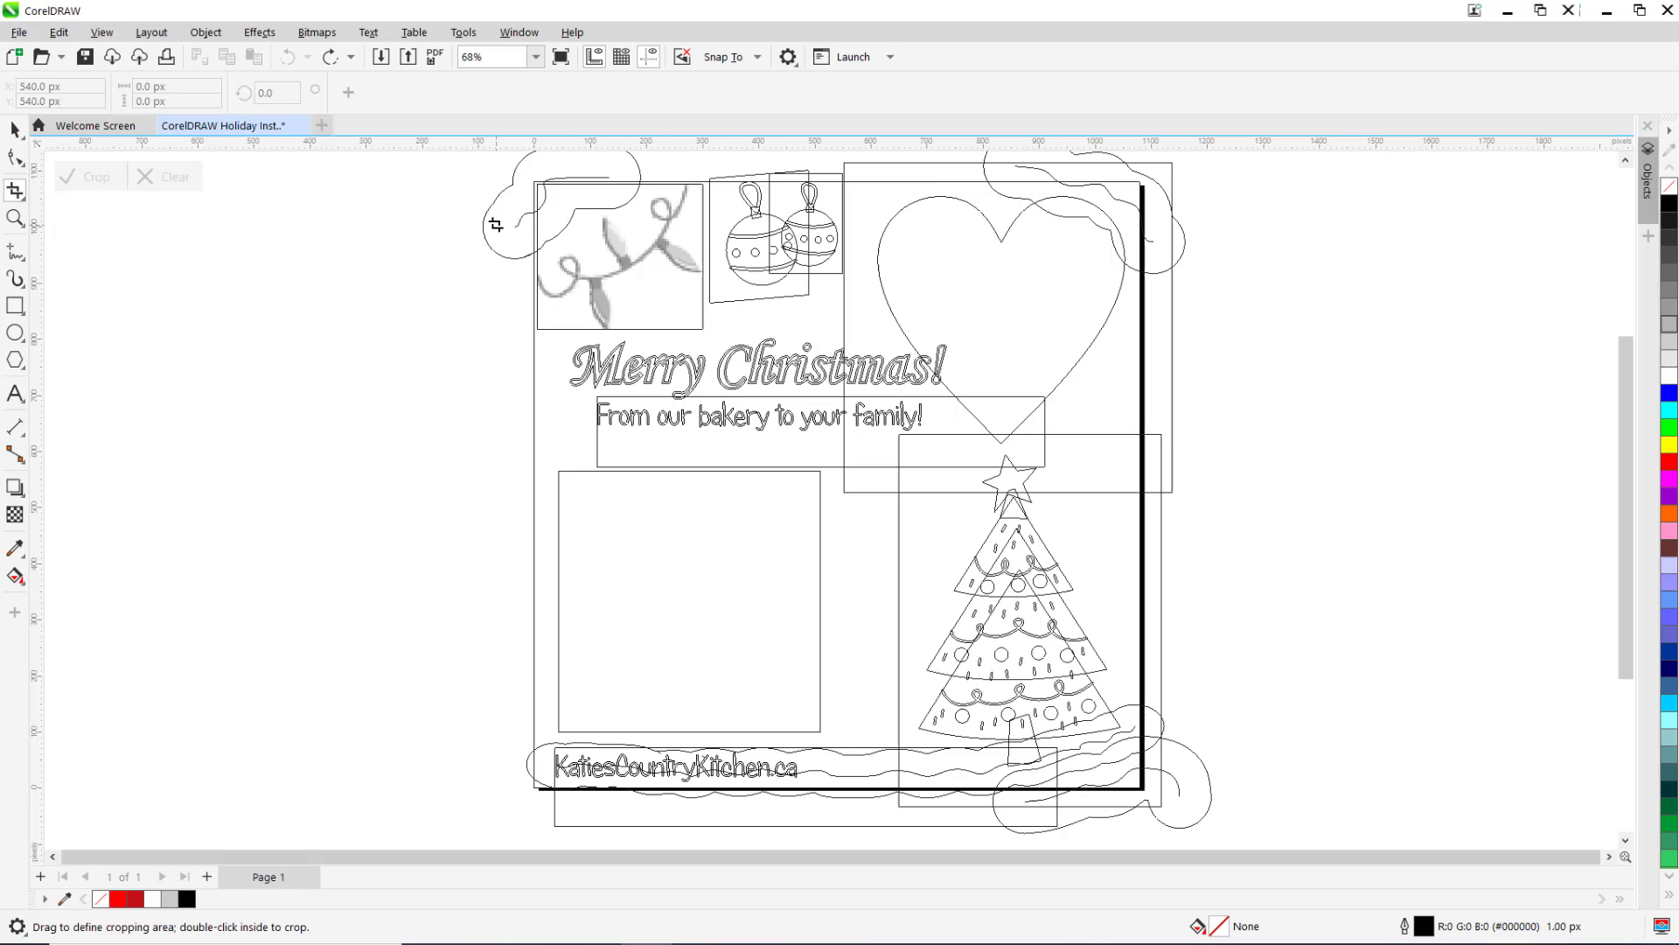
click(102, 32)
click(124, 97)
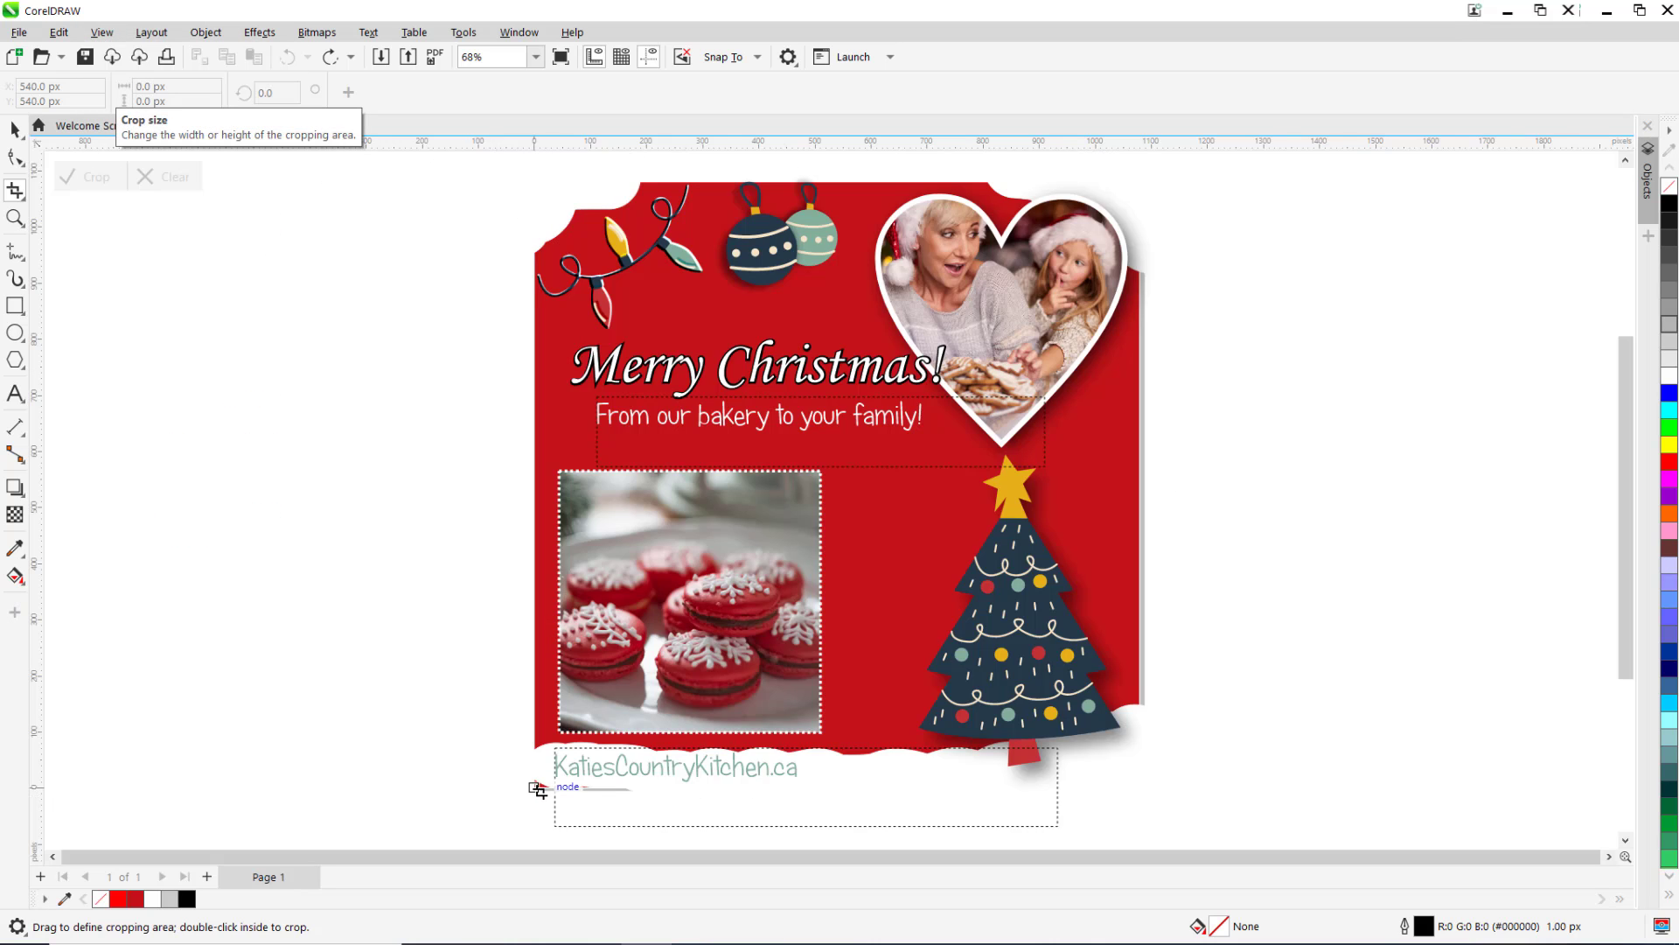
drag(537, 788, 1140, 182)
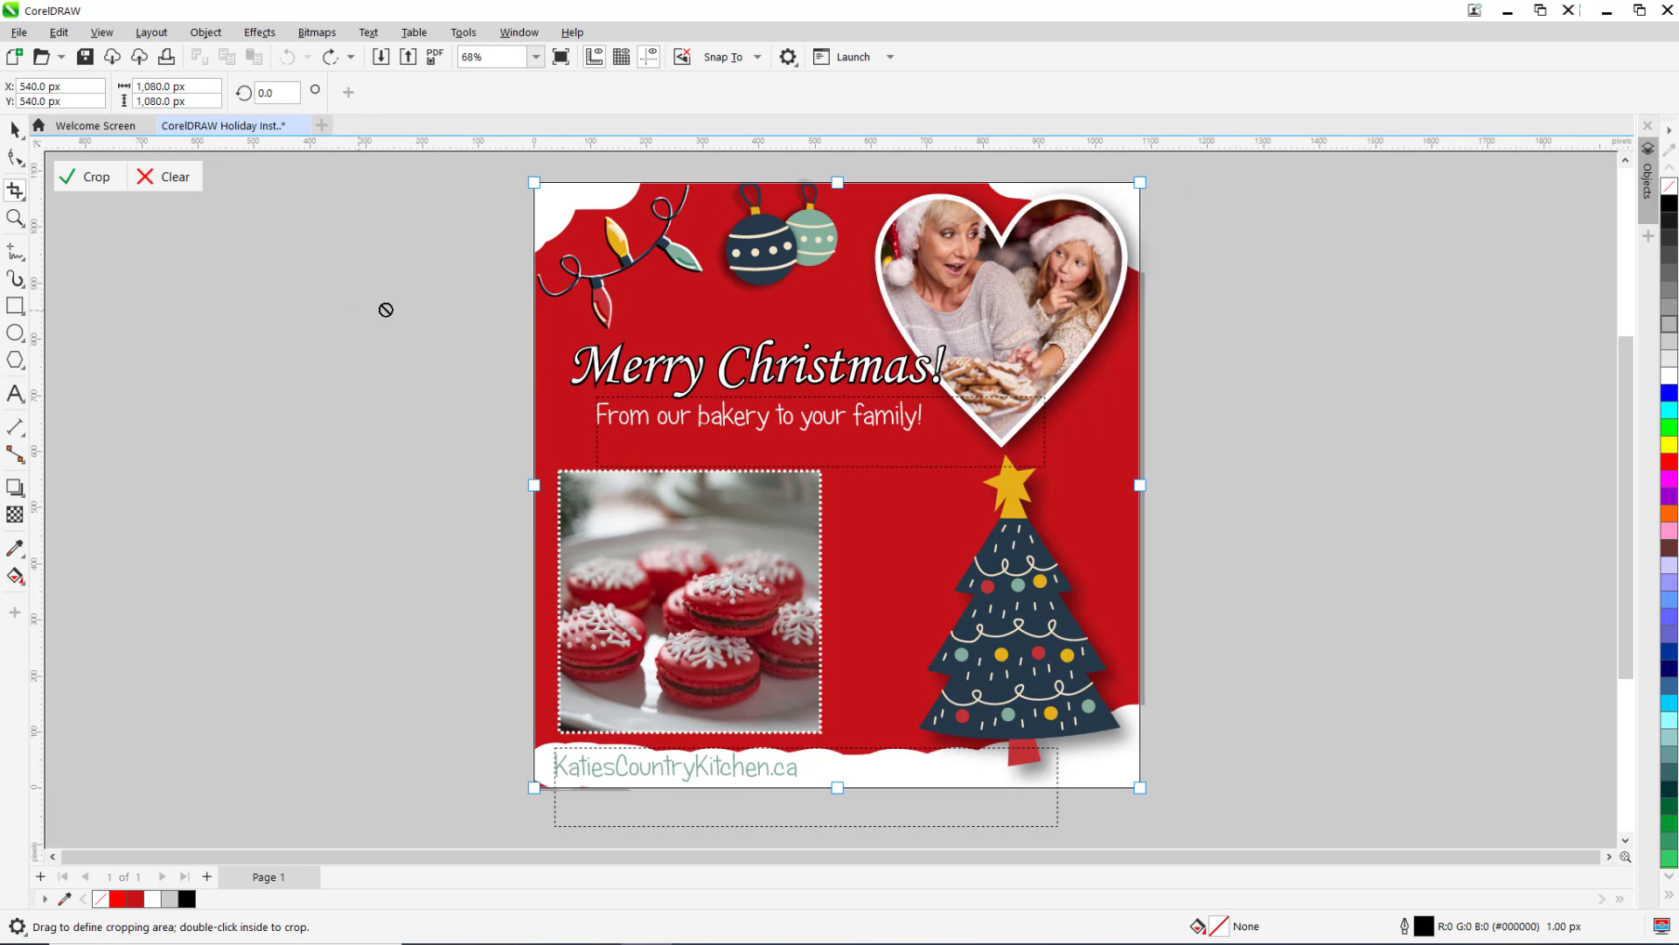
click(98, 179)
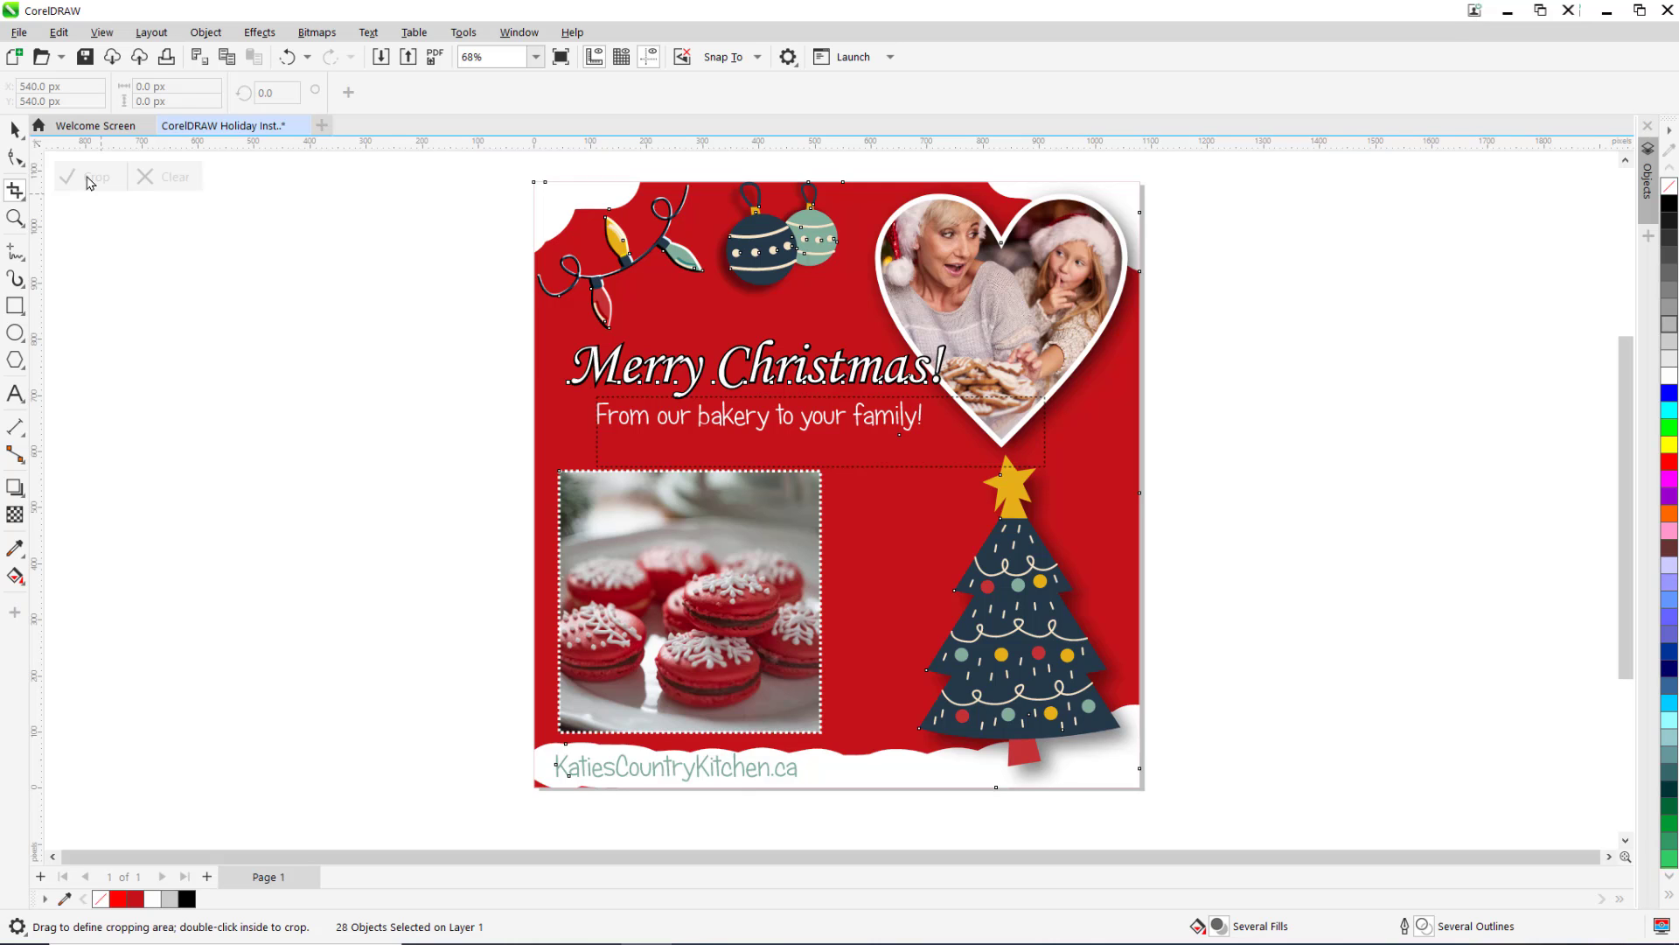
Export the post for web as a High quality JPEG, named after the existing post file with '2' appended
click(20, 33)
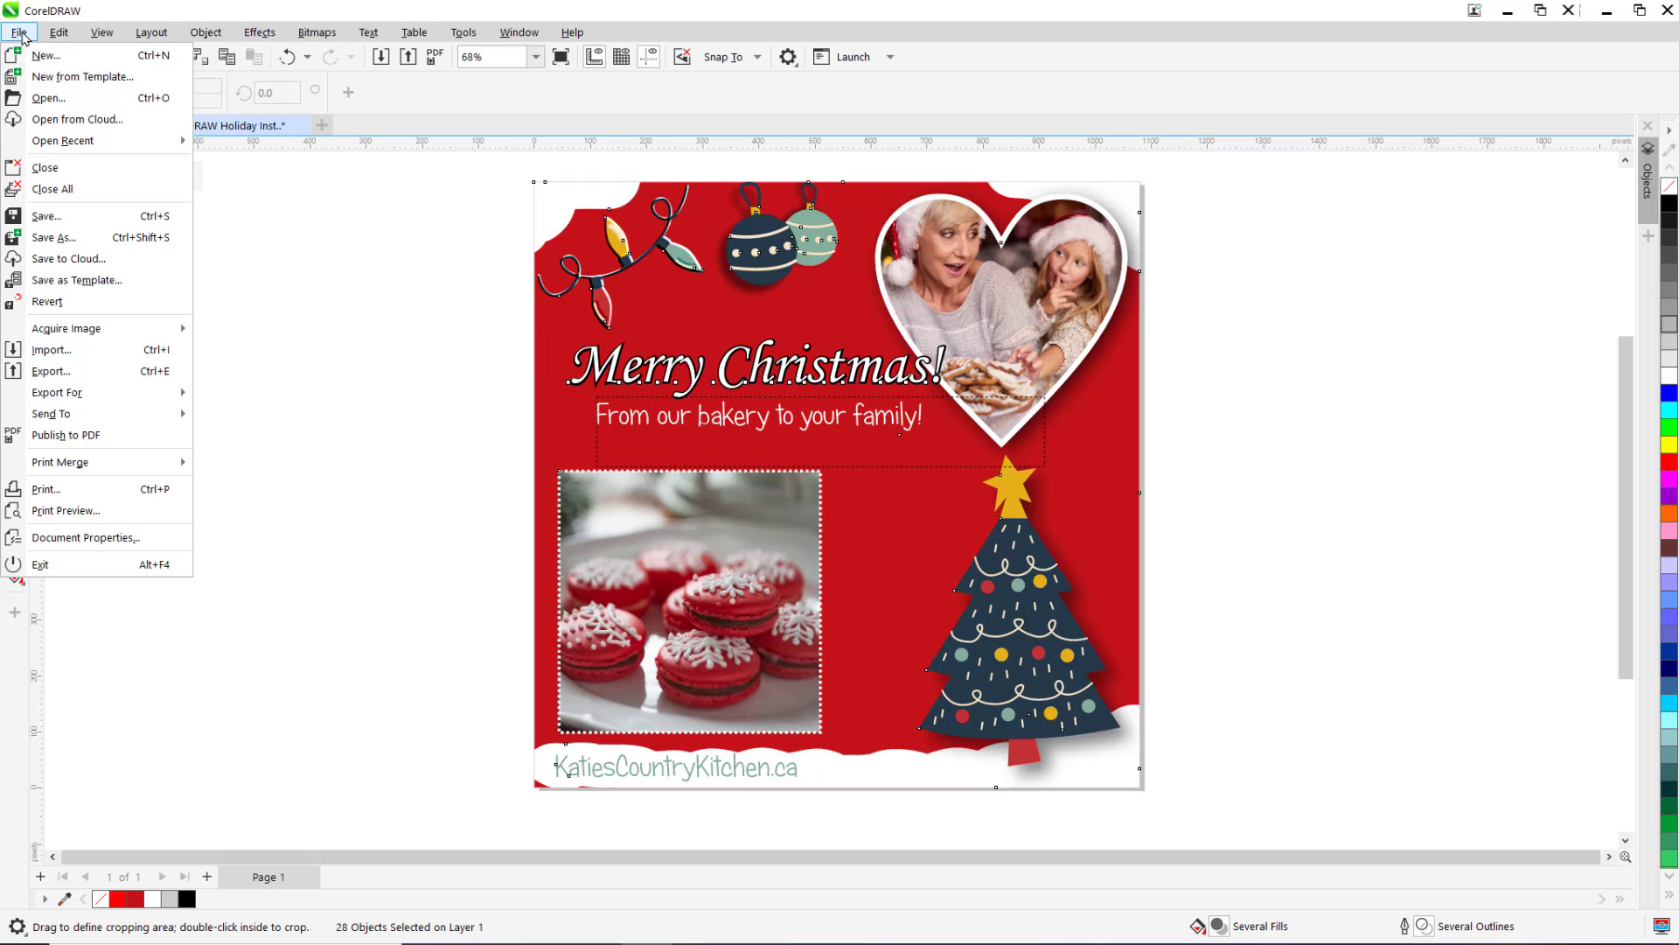
mouse_move(131, 393)
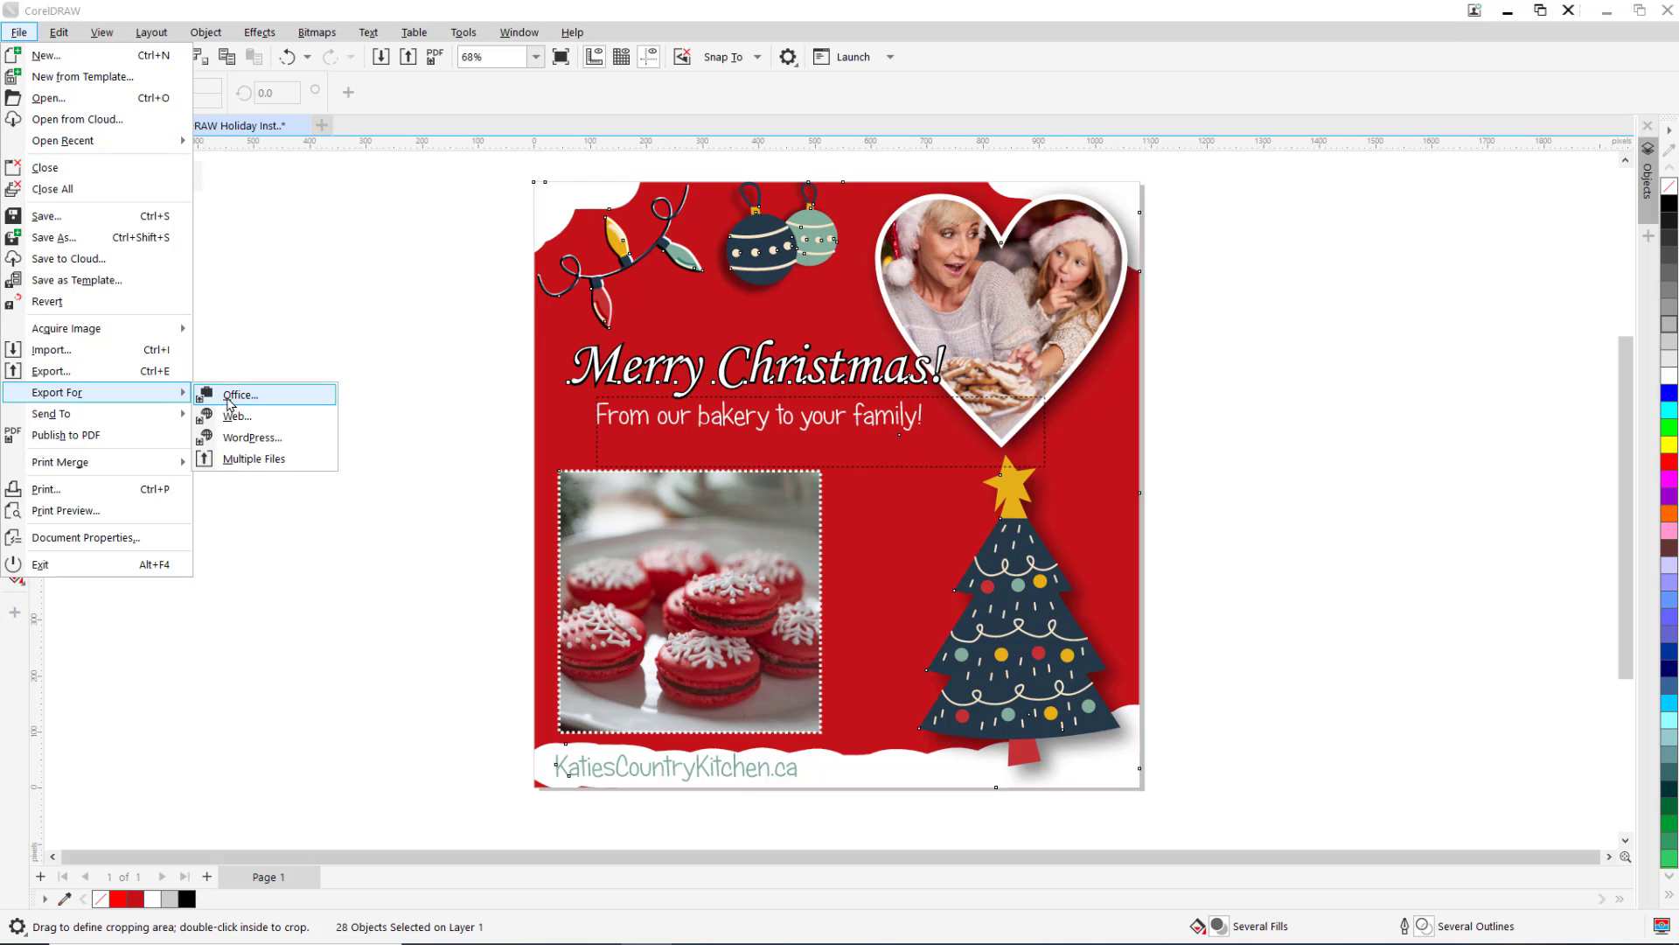
click(274, 426)
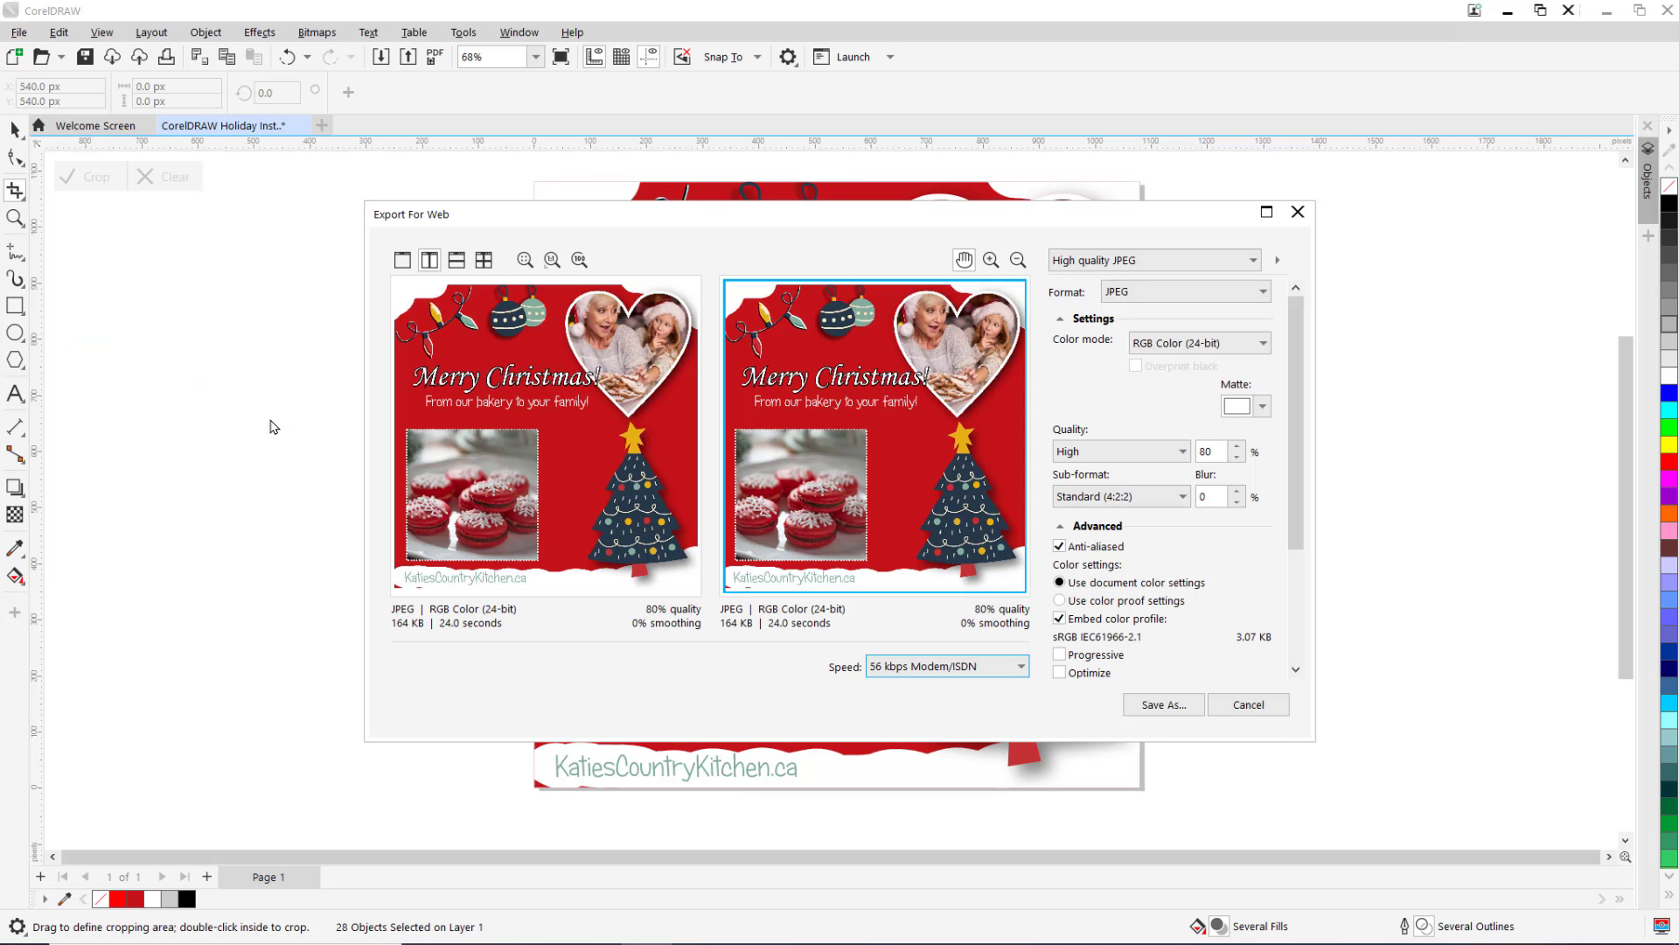
click(1124, 267)
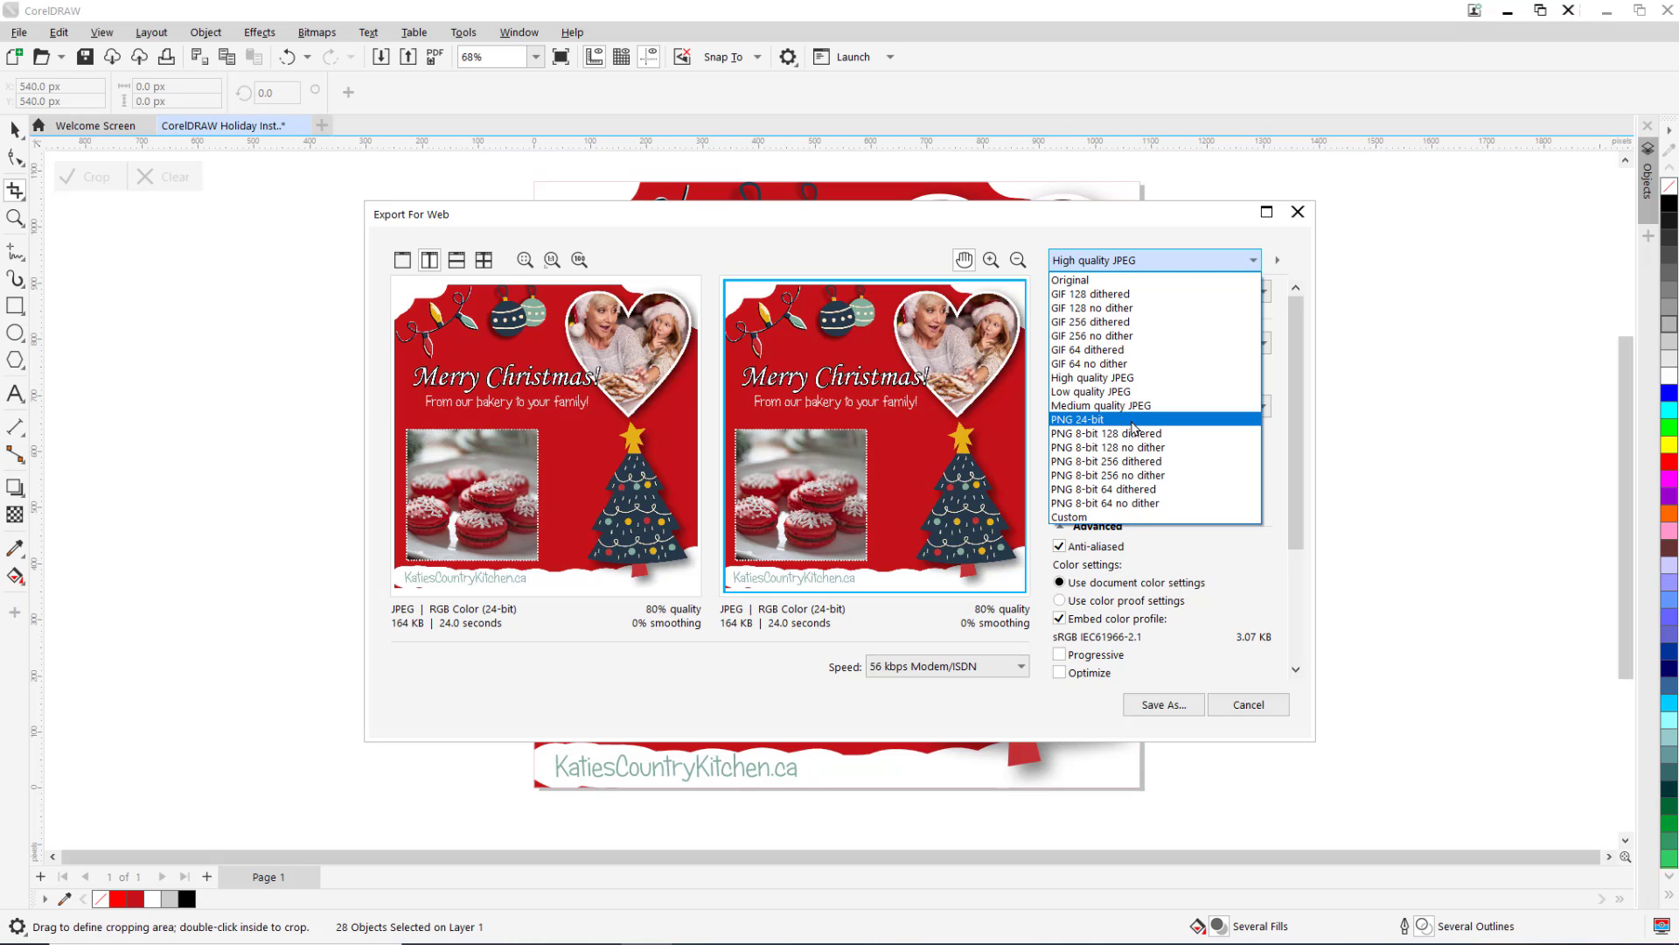
click(1135, 380)
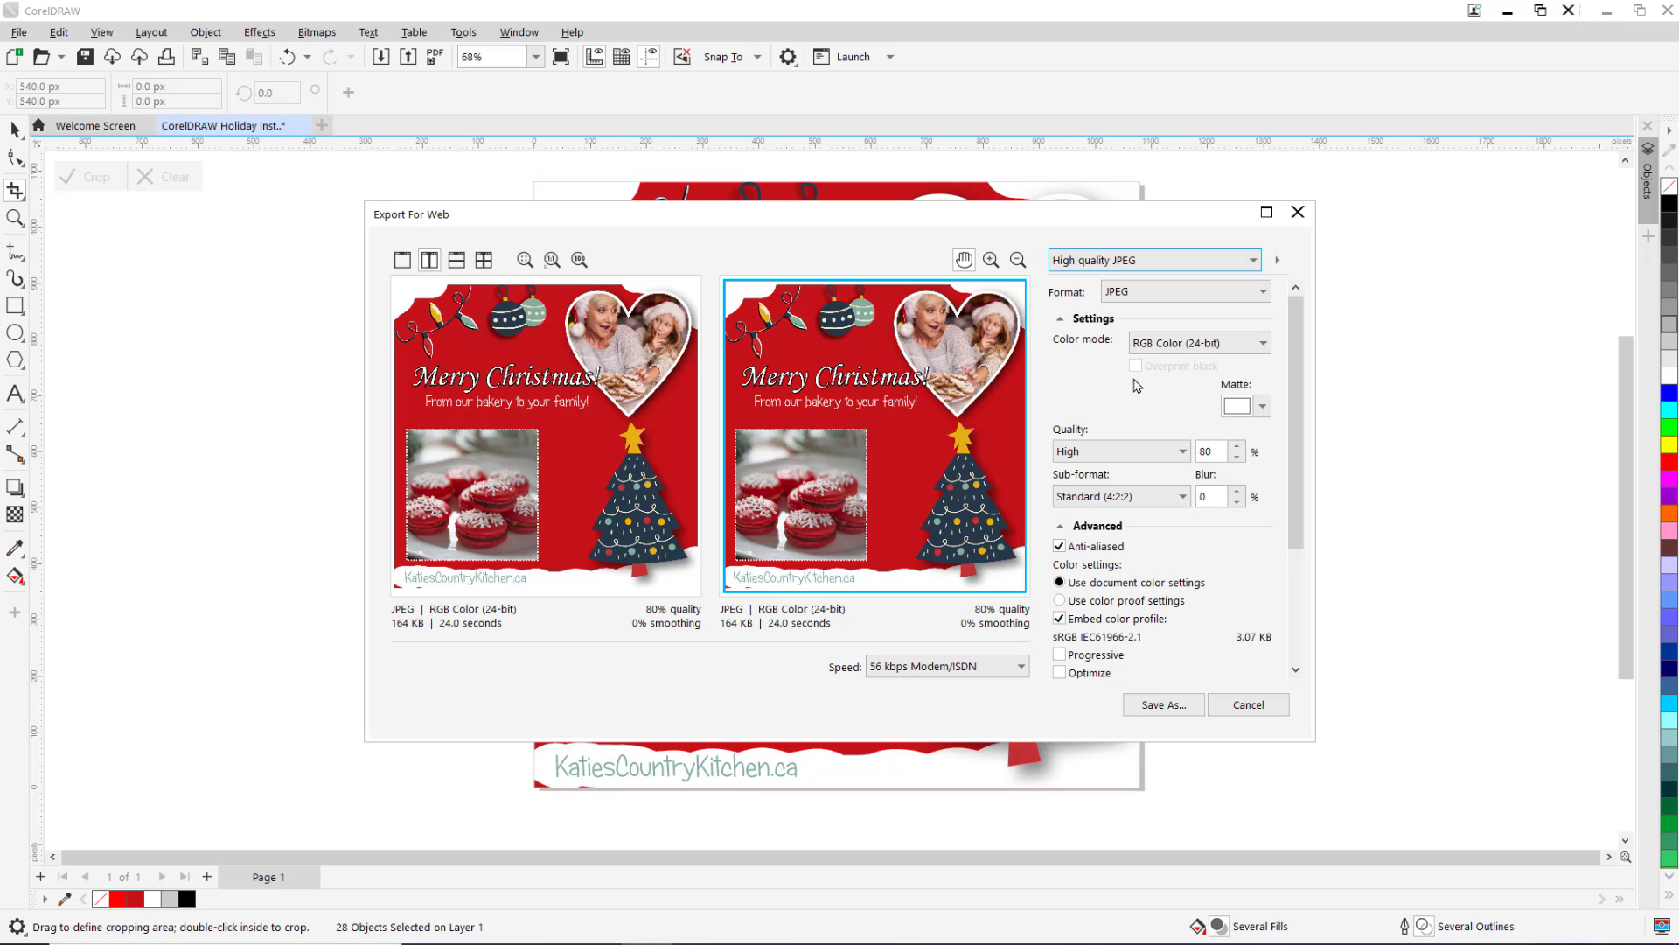
click(1163, 704)
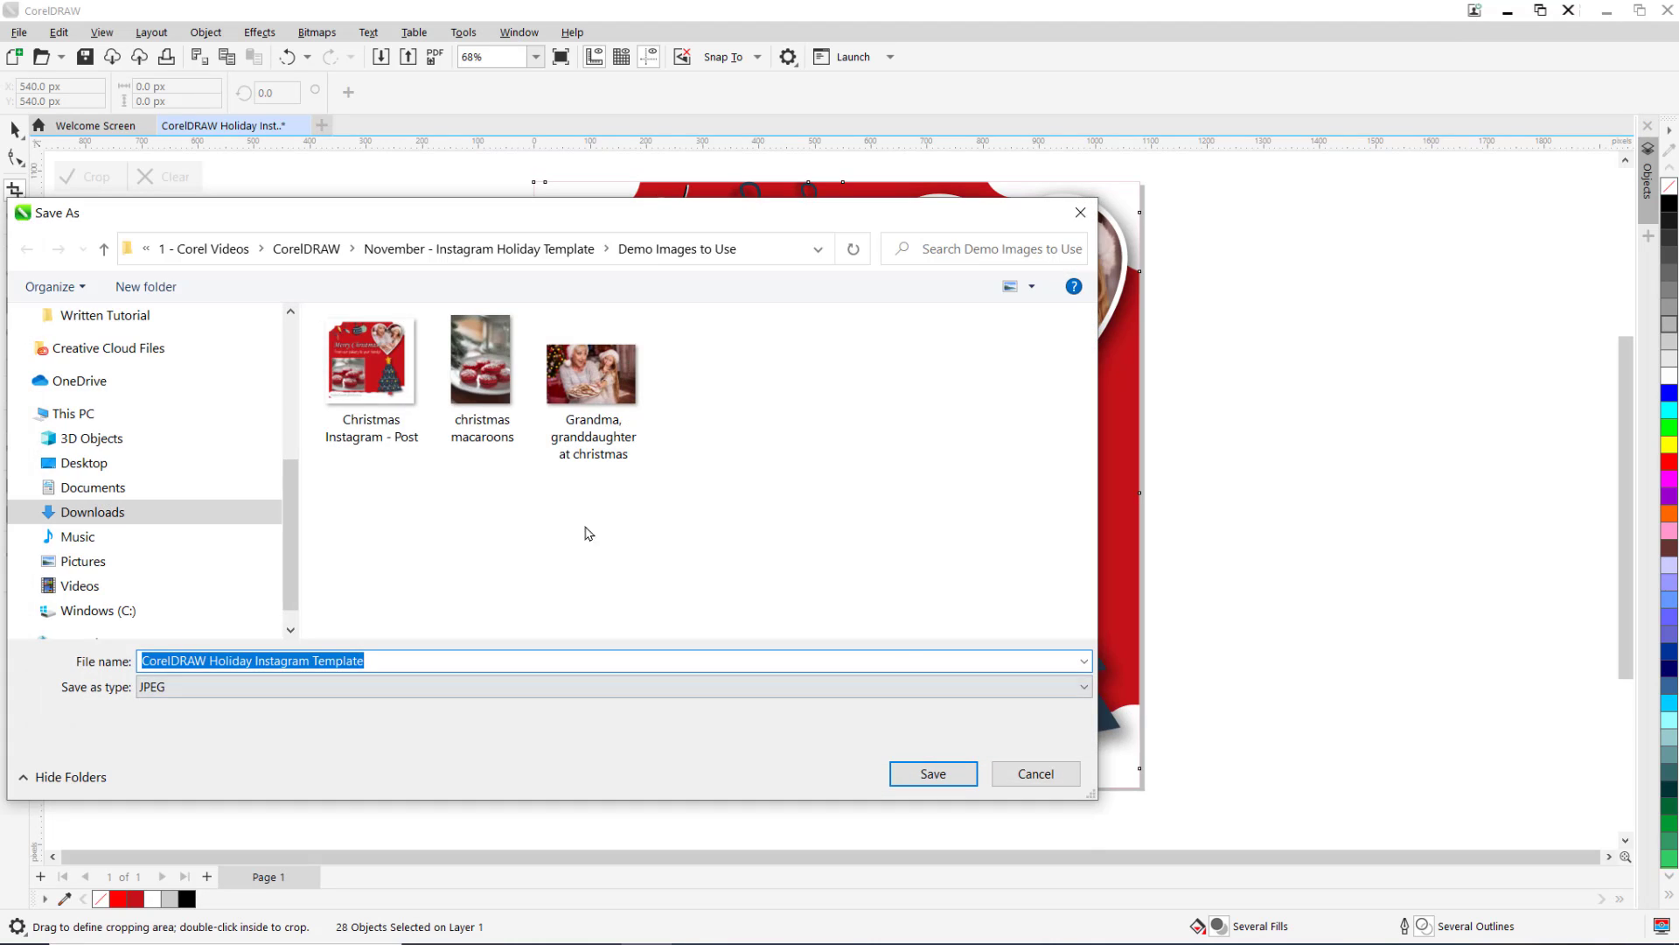
click(367, 363)
click(435, 661)
text(2)
click(910, 774)
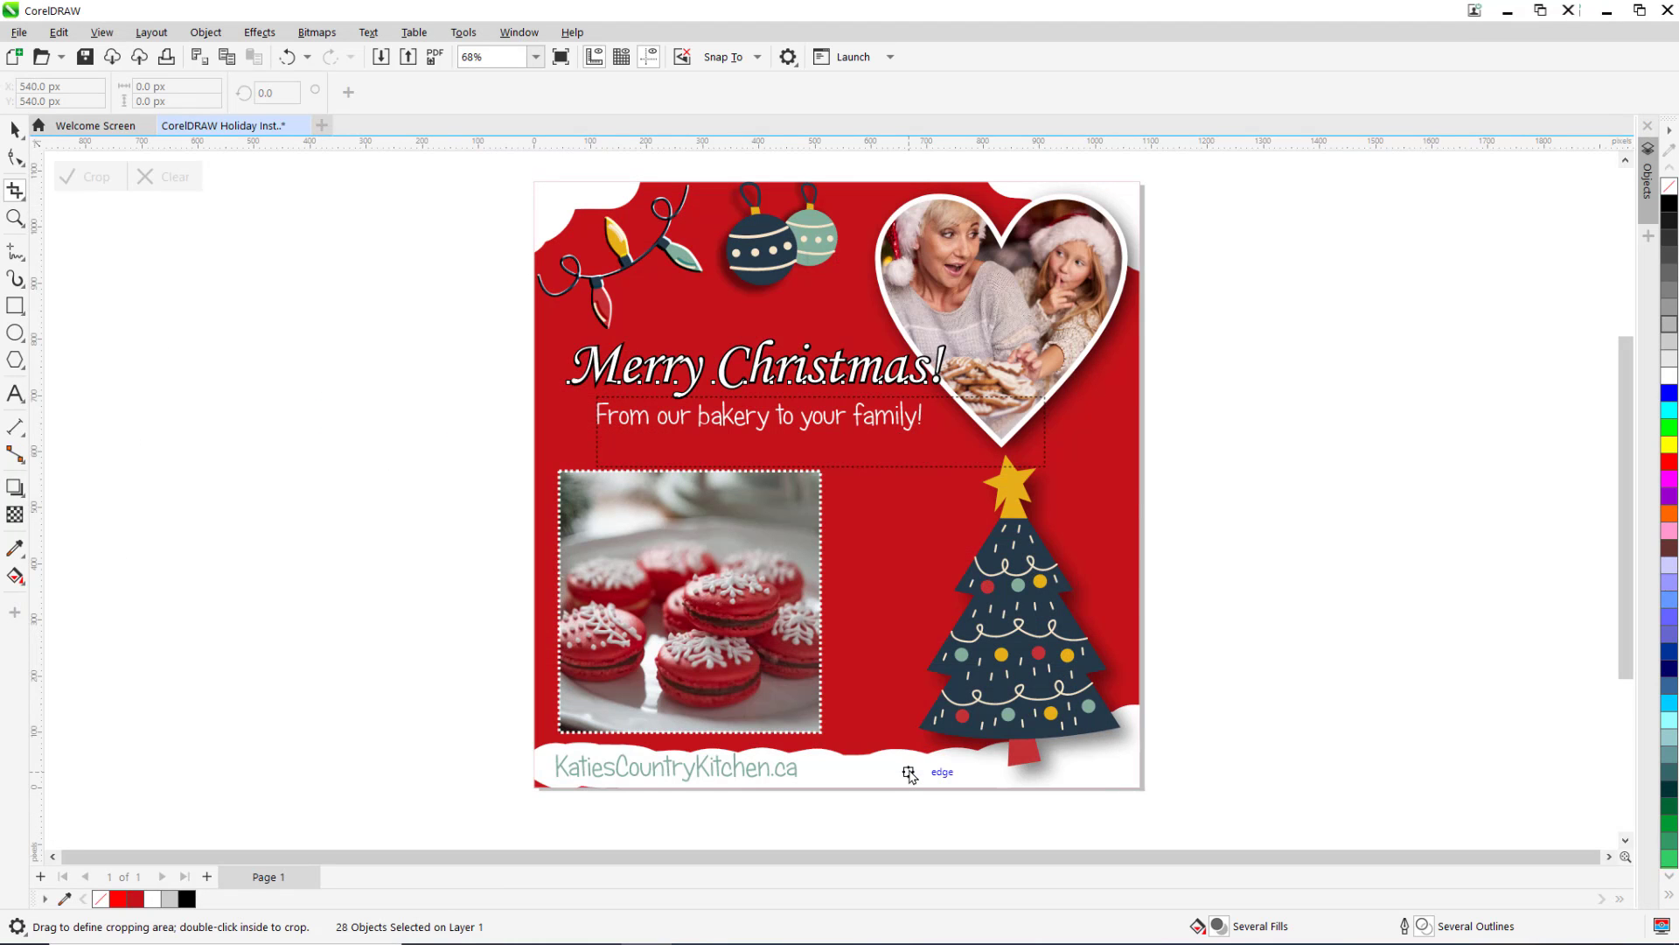